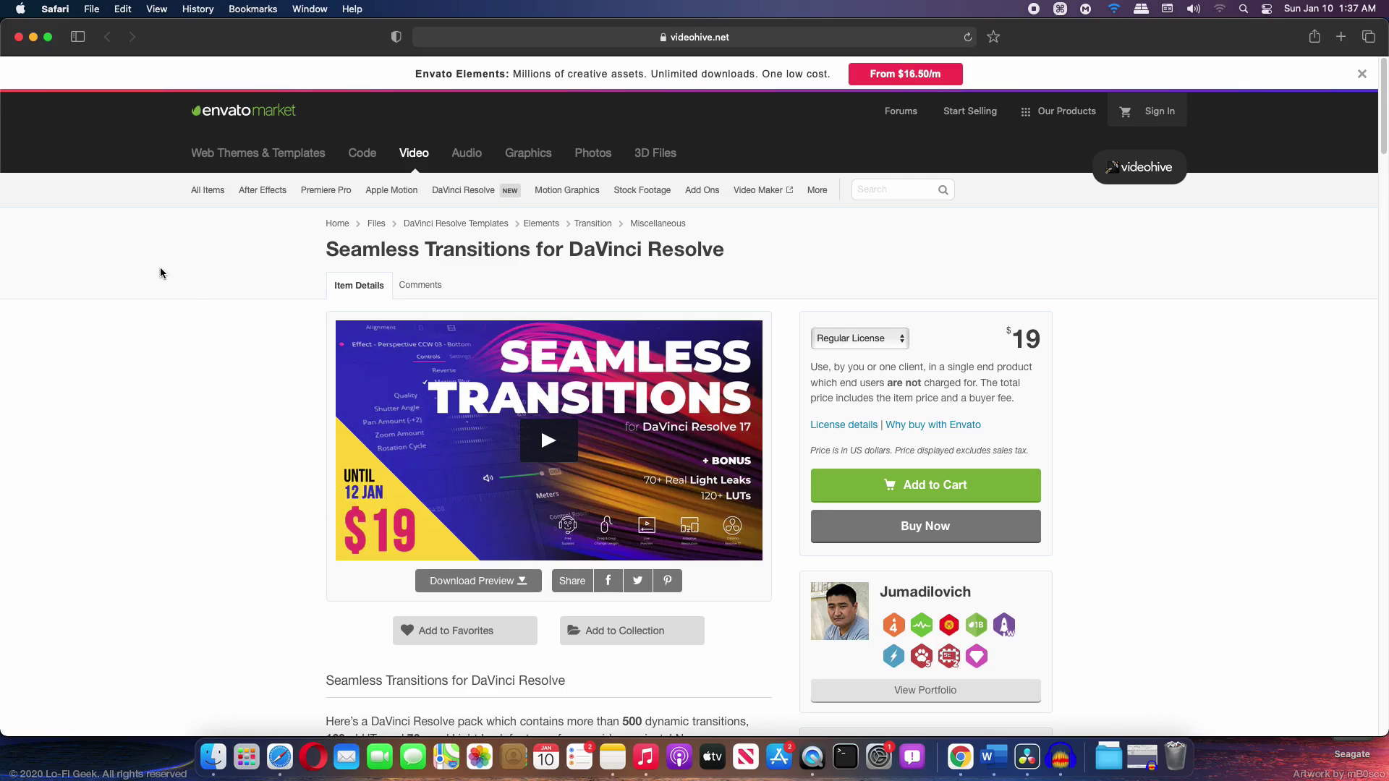
Step: Hide Safari and expand the extracted Seamless Transitions for DR folder in Finder
{"action": "key", "text": "super+h"}
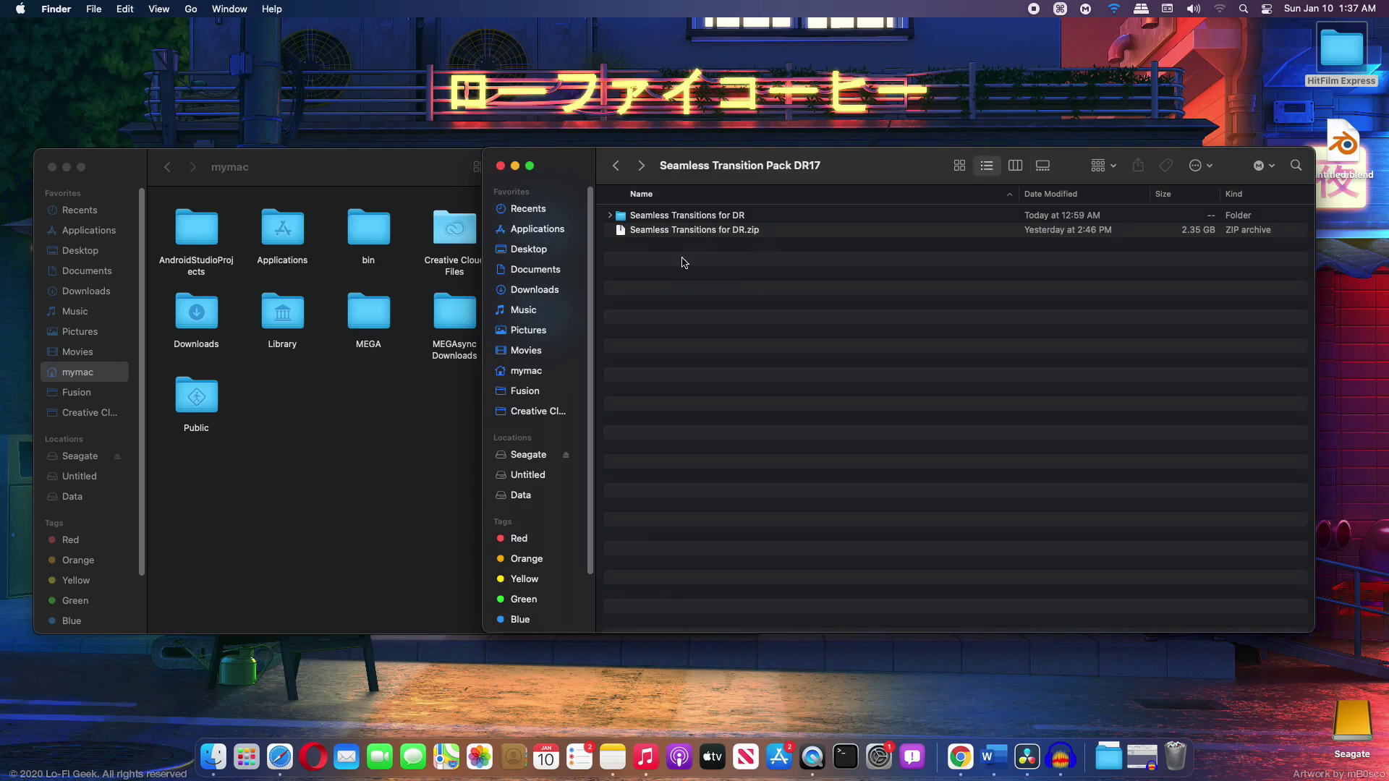
{"action": "left_click", "coordinate": [699, 233]}
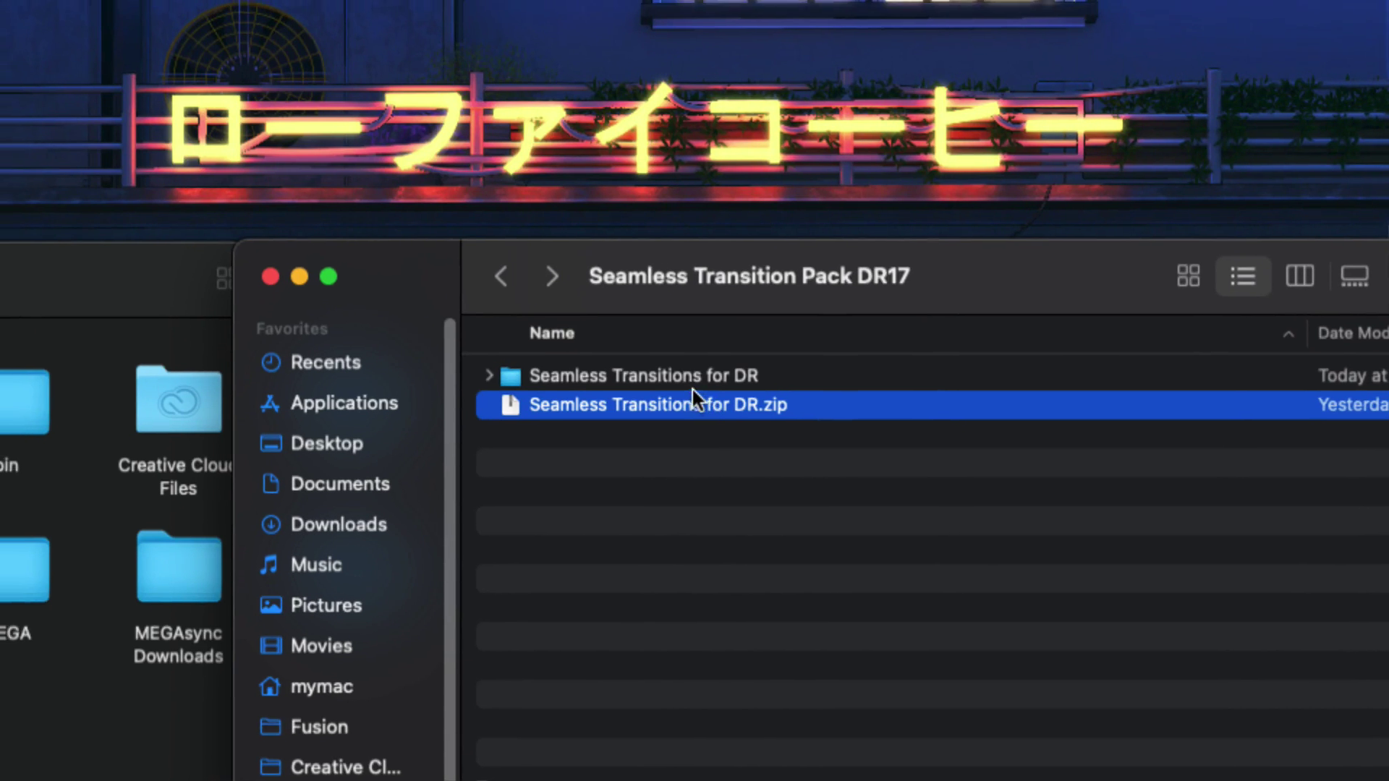
{"action": "left_click", "coordinate": [651, 360]}
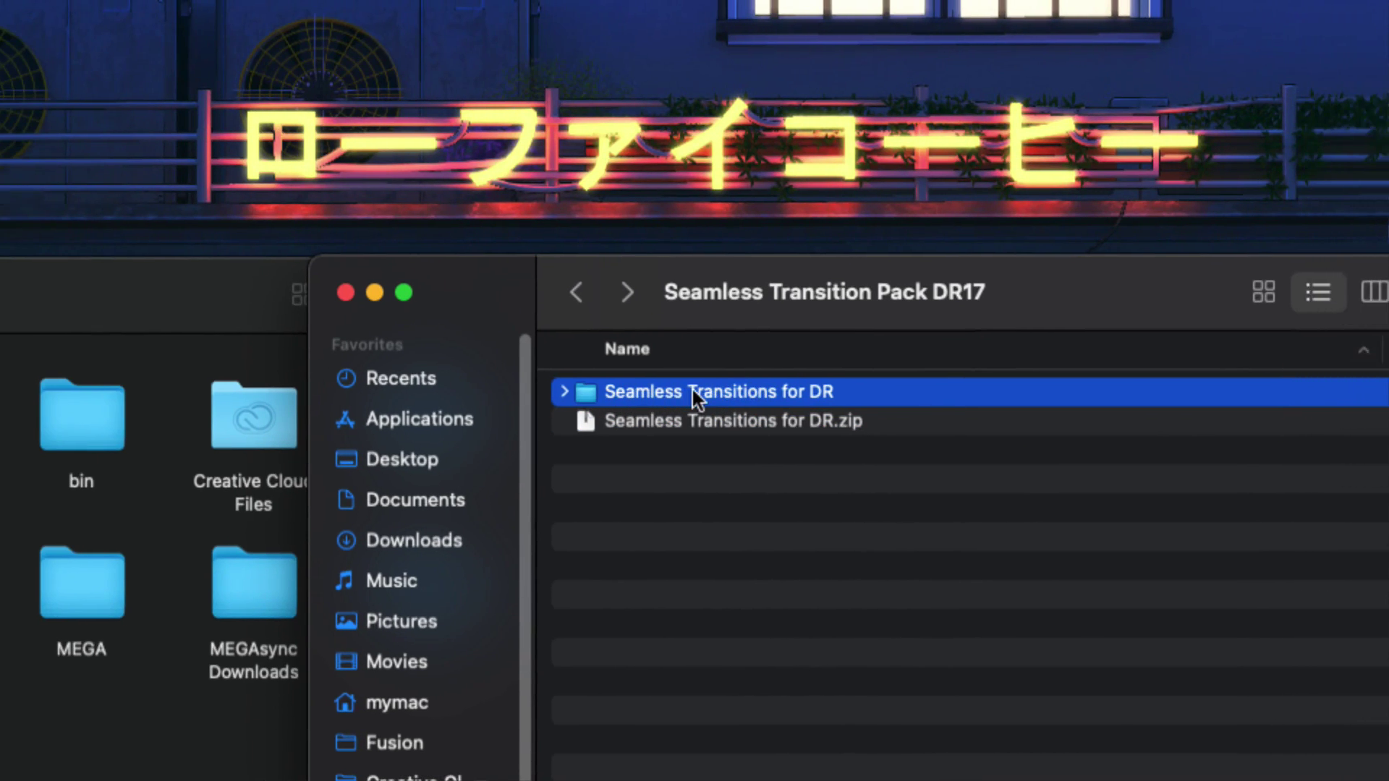
{"action": "key", "text": "Right"}
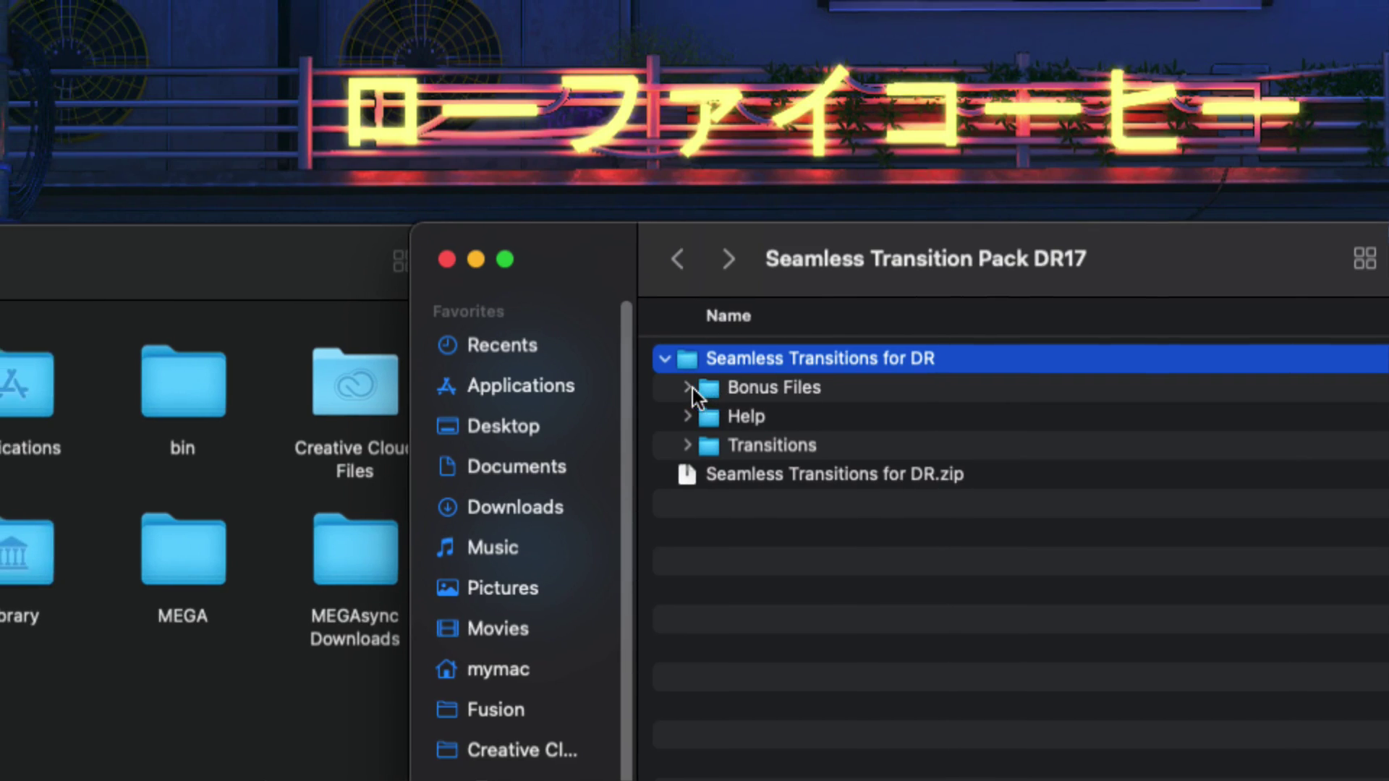
Step: Browse the Bonus Files and Help folders, then list the Transitions folder's .setting files
{"action": "left_click", "coordinate": [630, 384]}
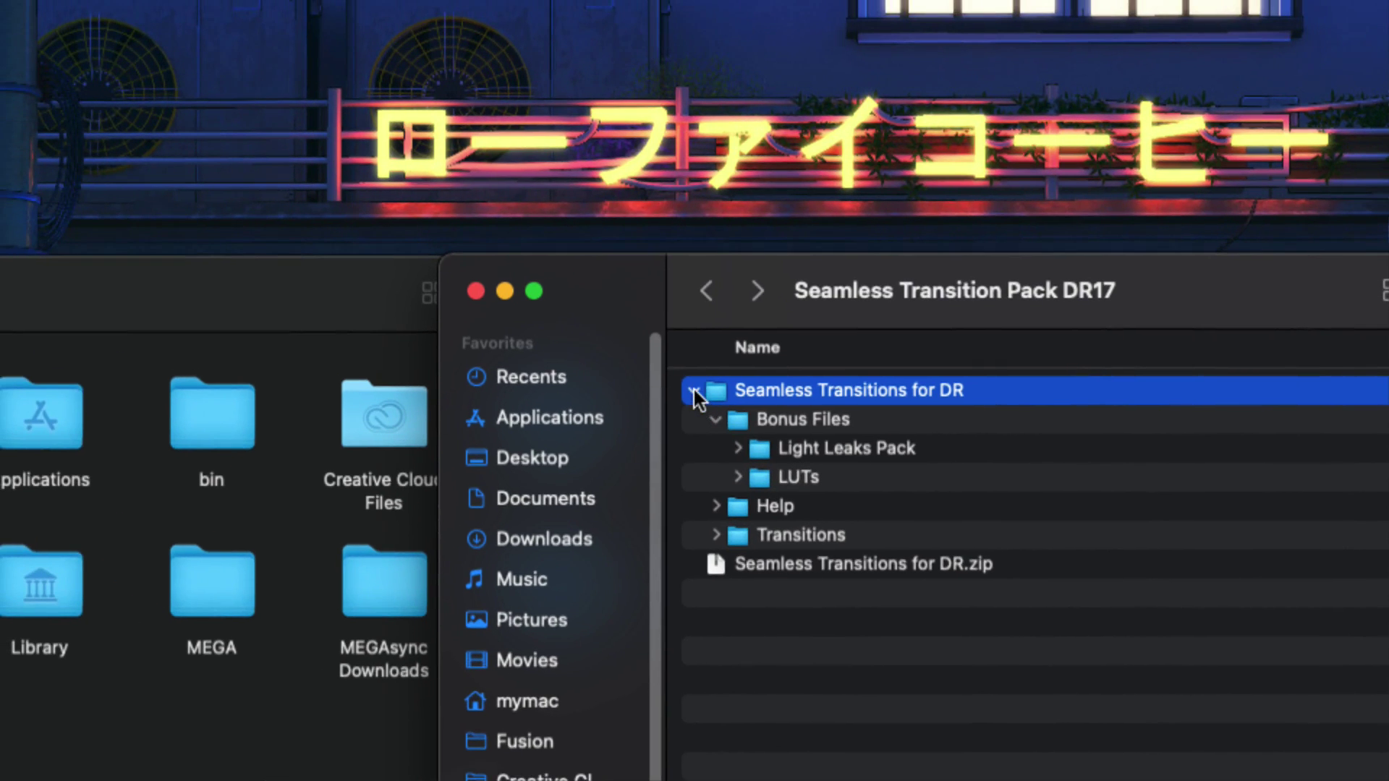
{"action": "left_click", "coordinate": [596, 305]}
{"action": "left_click", "coordinate": [693, 393]}
{"action": "left_click", "coordinate": [691, 401]}
{"action": "left_click", "coordinate": [693, 391]}
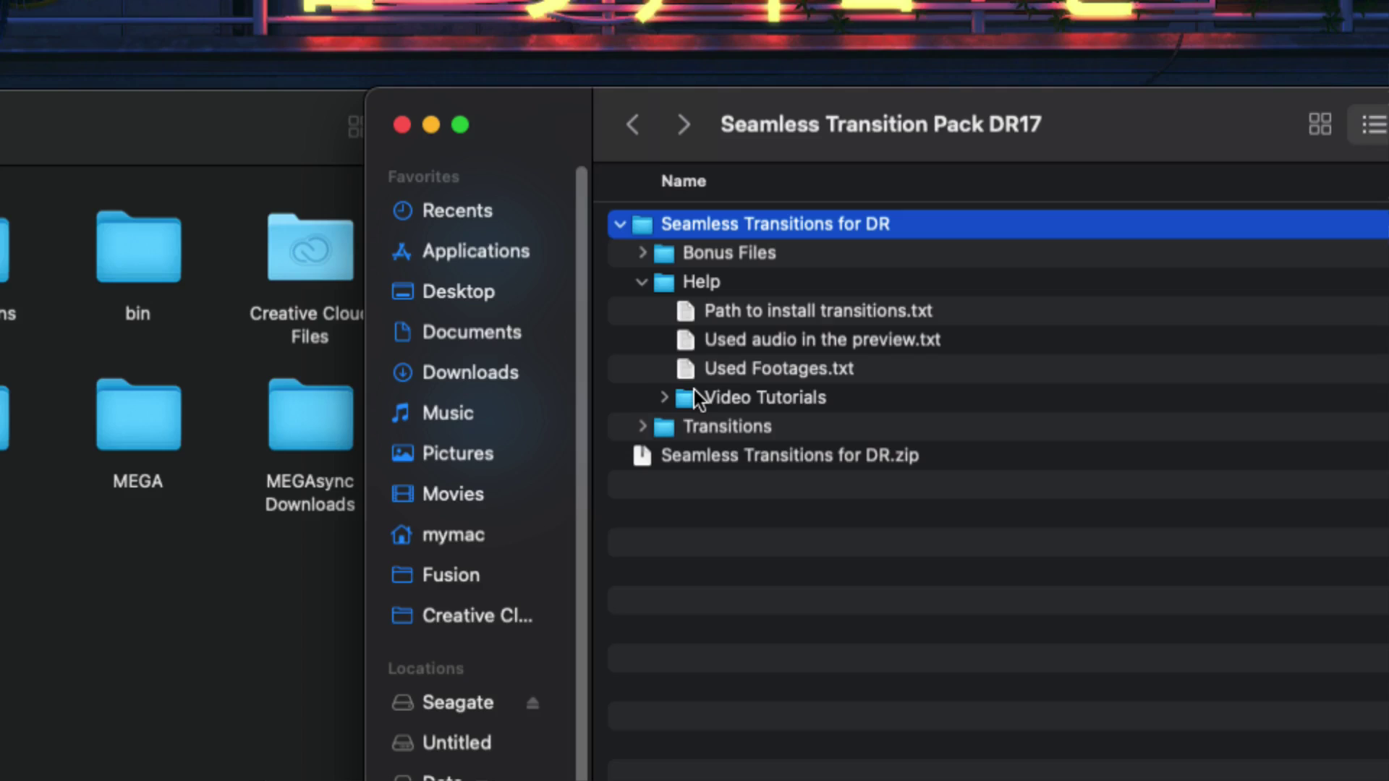
{"action": "left_click", "coordinate": [693, 390]}
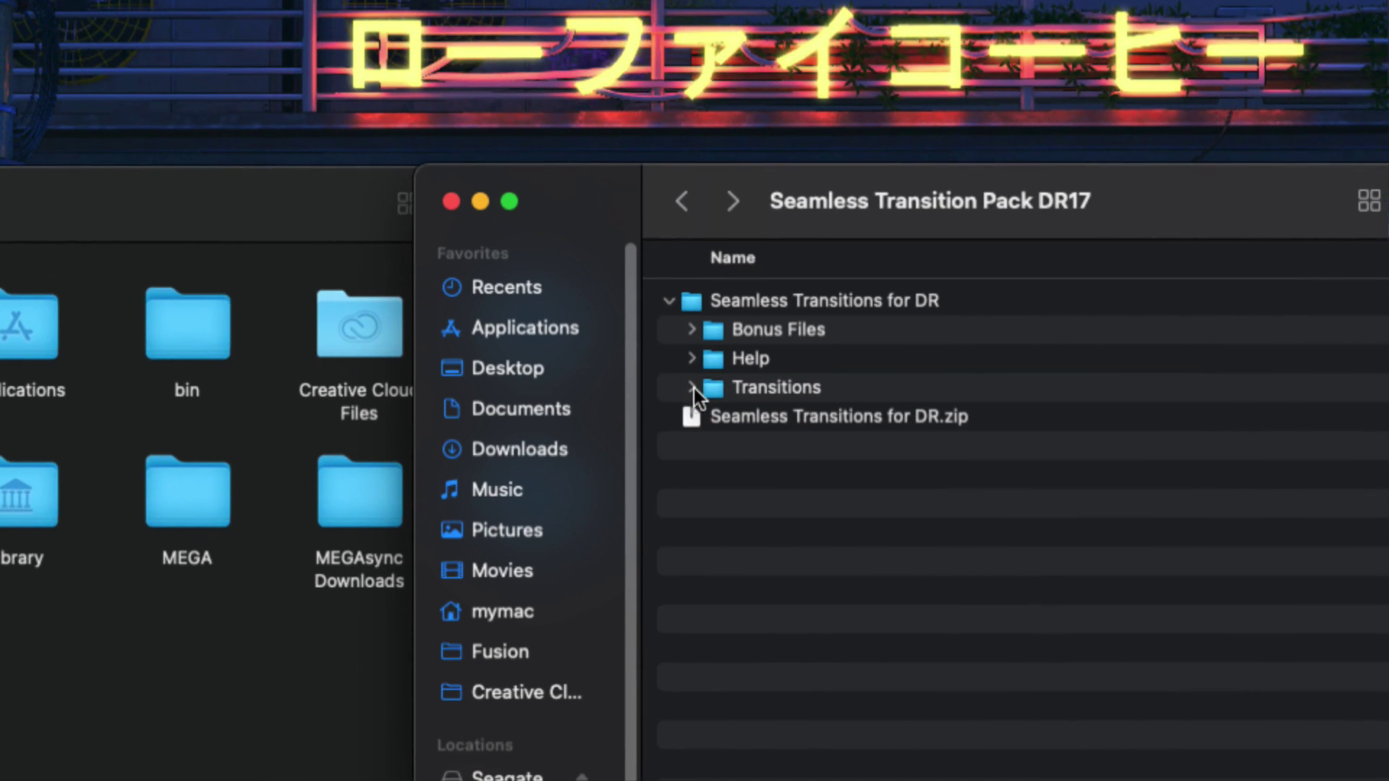
{"action": "left_click", "coordinate": [692, 388]}
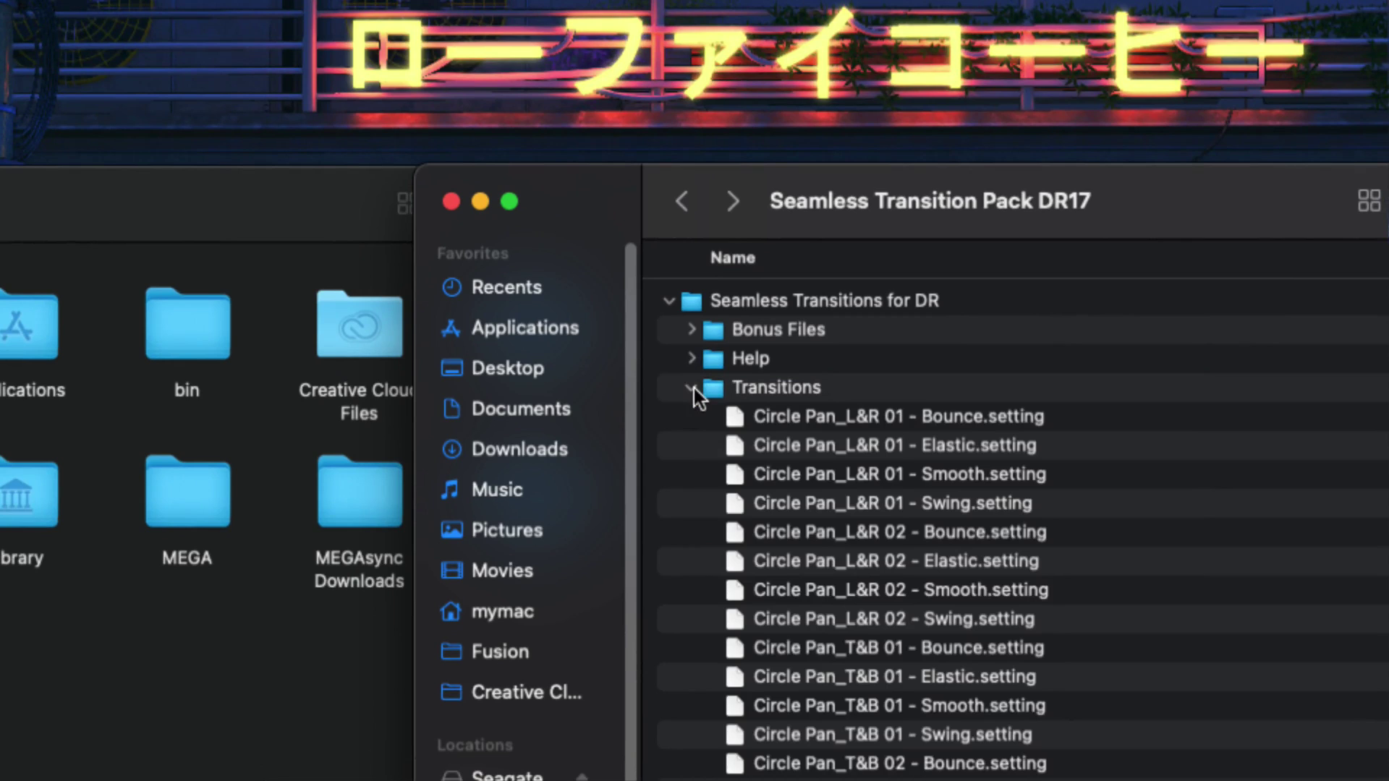
Step: Preview 'Path to install transitions.txt' for the Fusion/Templates/Edit/Transitions path, then bring the home folder forward
{"action": "left_click", "coordinate": [692, 388]}
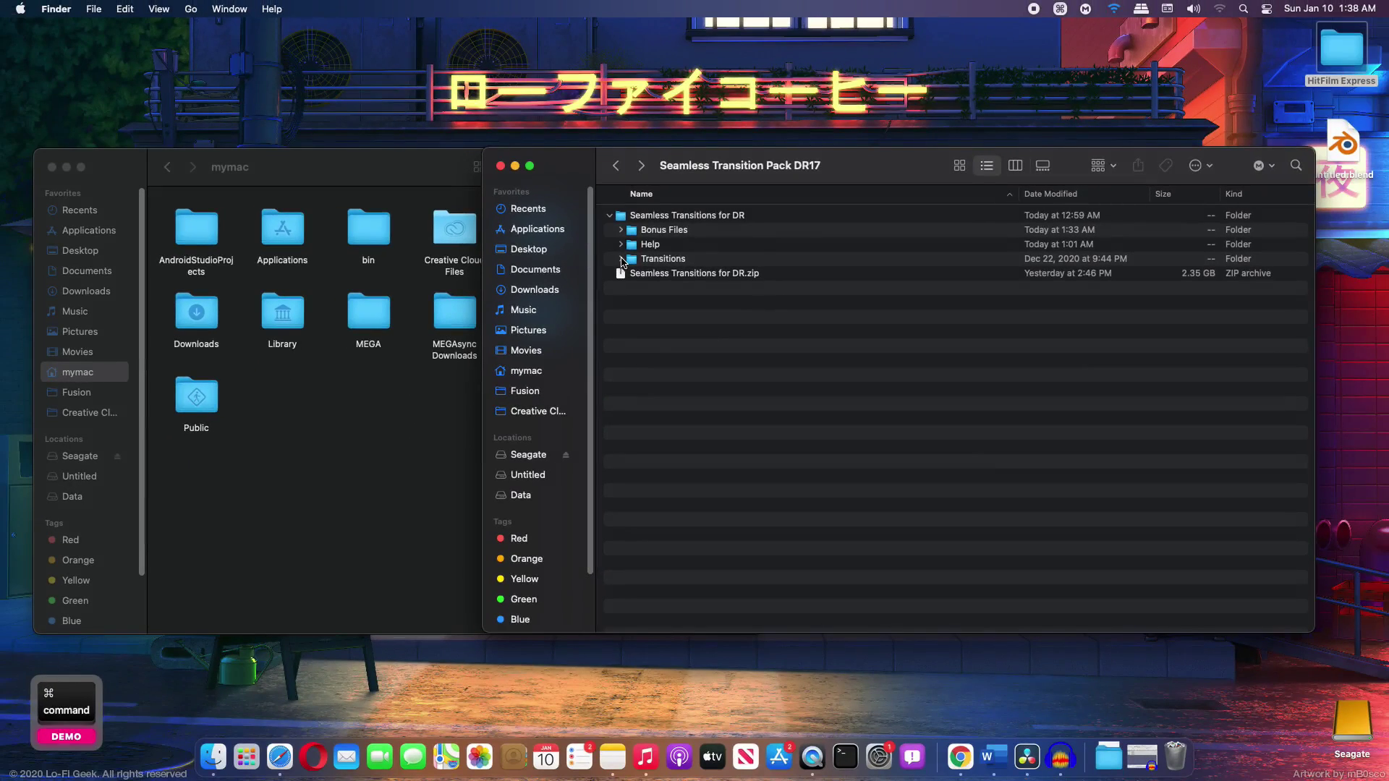
{"action": "left_click", "coordinate": [621, 244]}
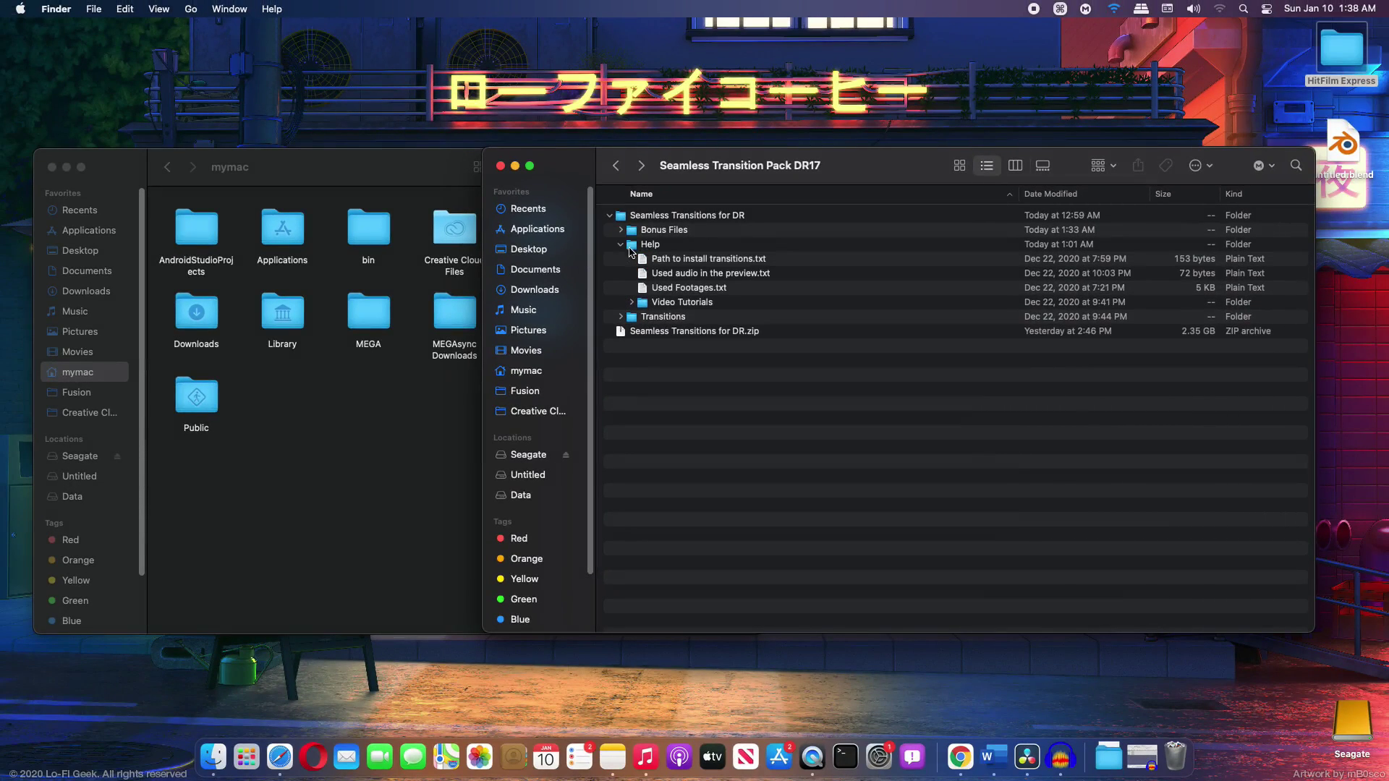
{"action": "left_click", "coordinate": [716, 262]}
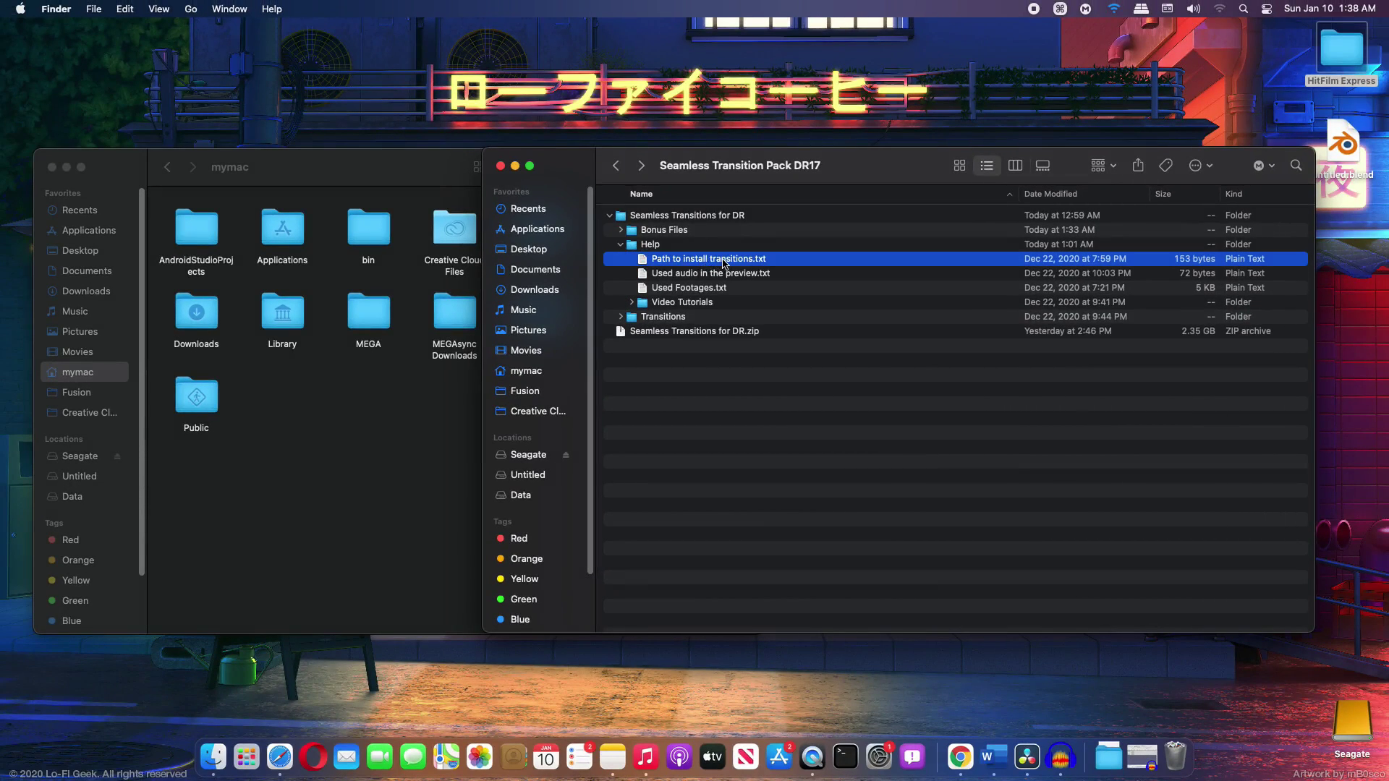
{"action": "key", "text": "space"}
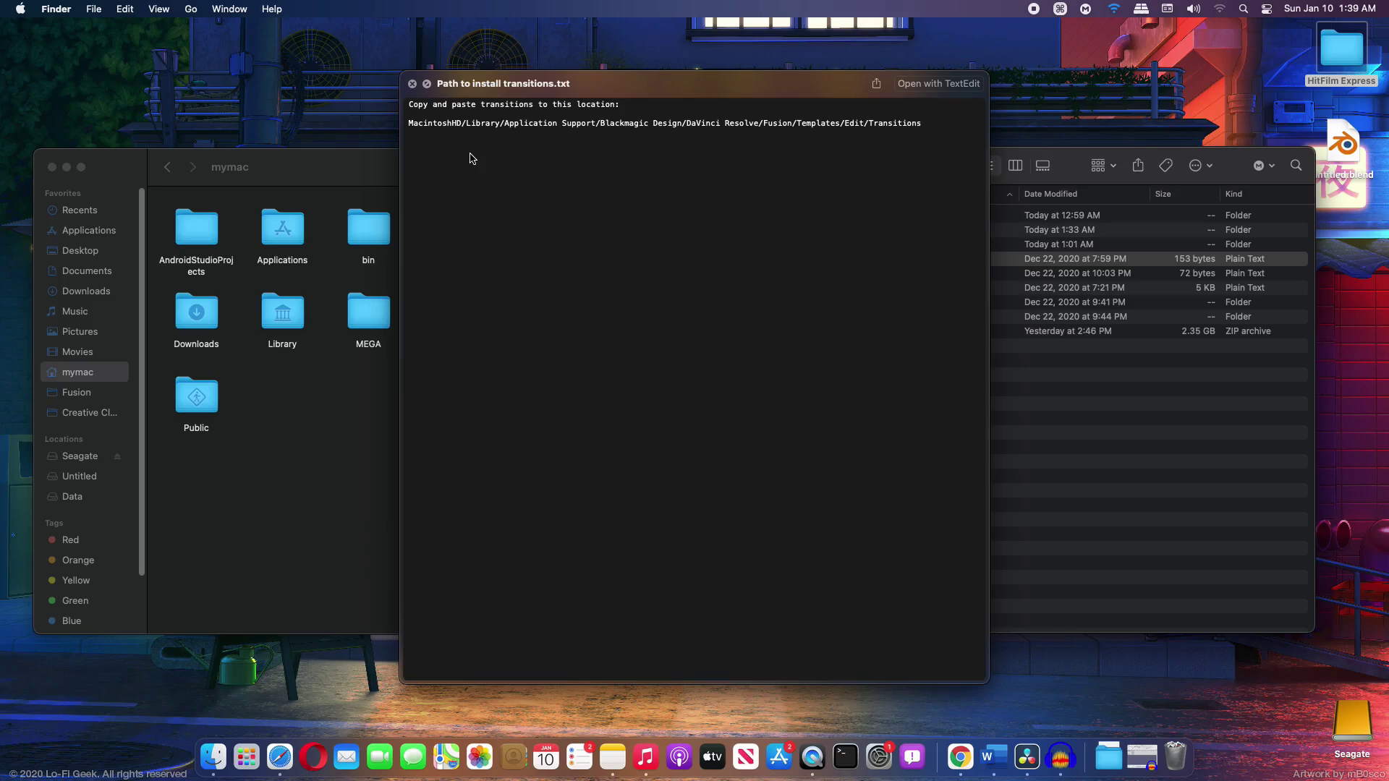
{"action": "key", "text": "space"}
{"action": "left_click", "coordinate": [320, 419]}
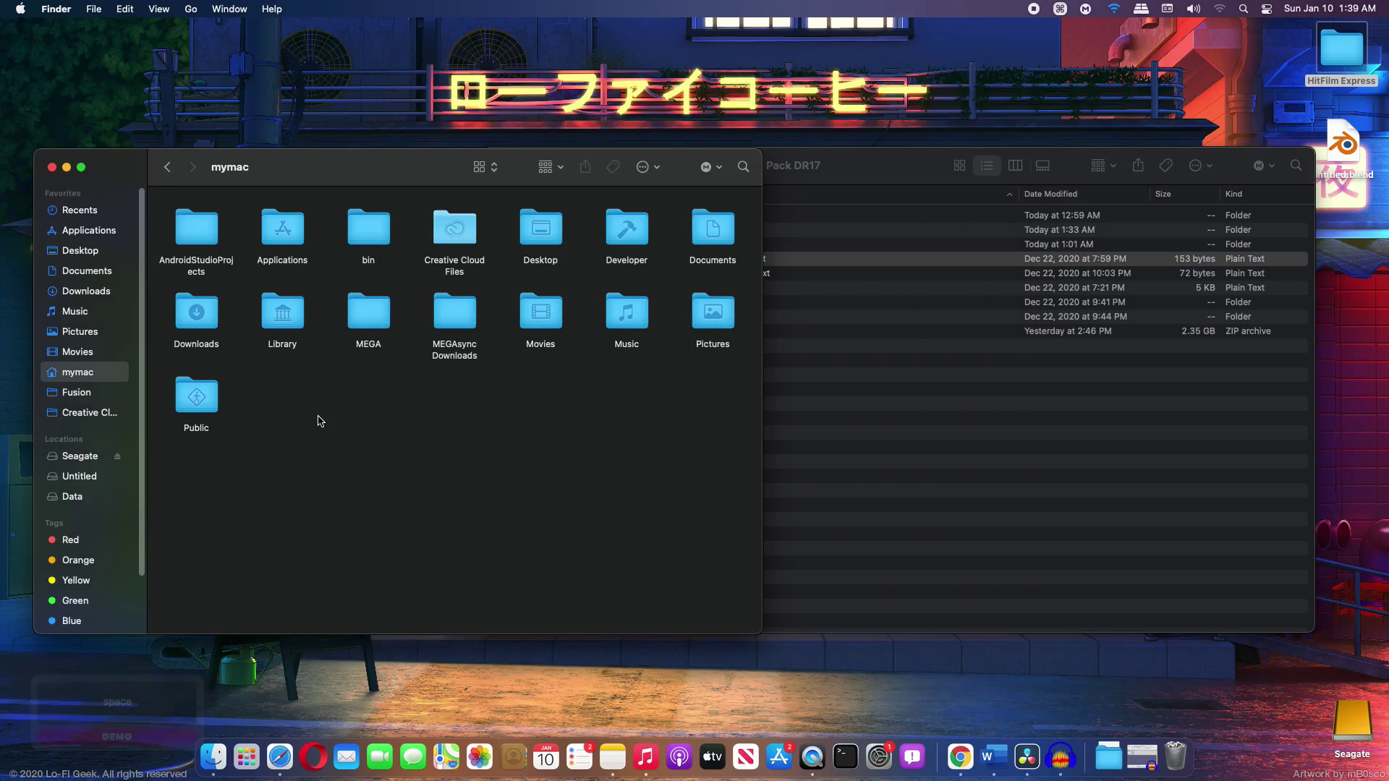
Step: Navigate Library > Application Support > Blackmagic Design > DaVinci Resolve > Fusion > Templates > Edit > Transitions
{"action": "double_click", "coordinate": [292, 324]}
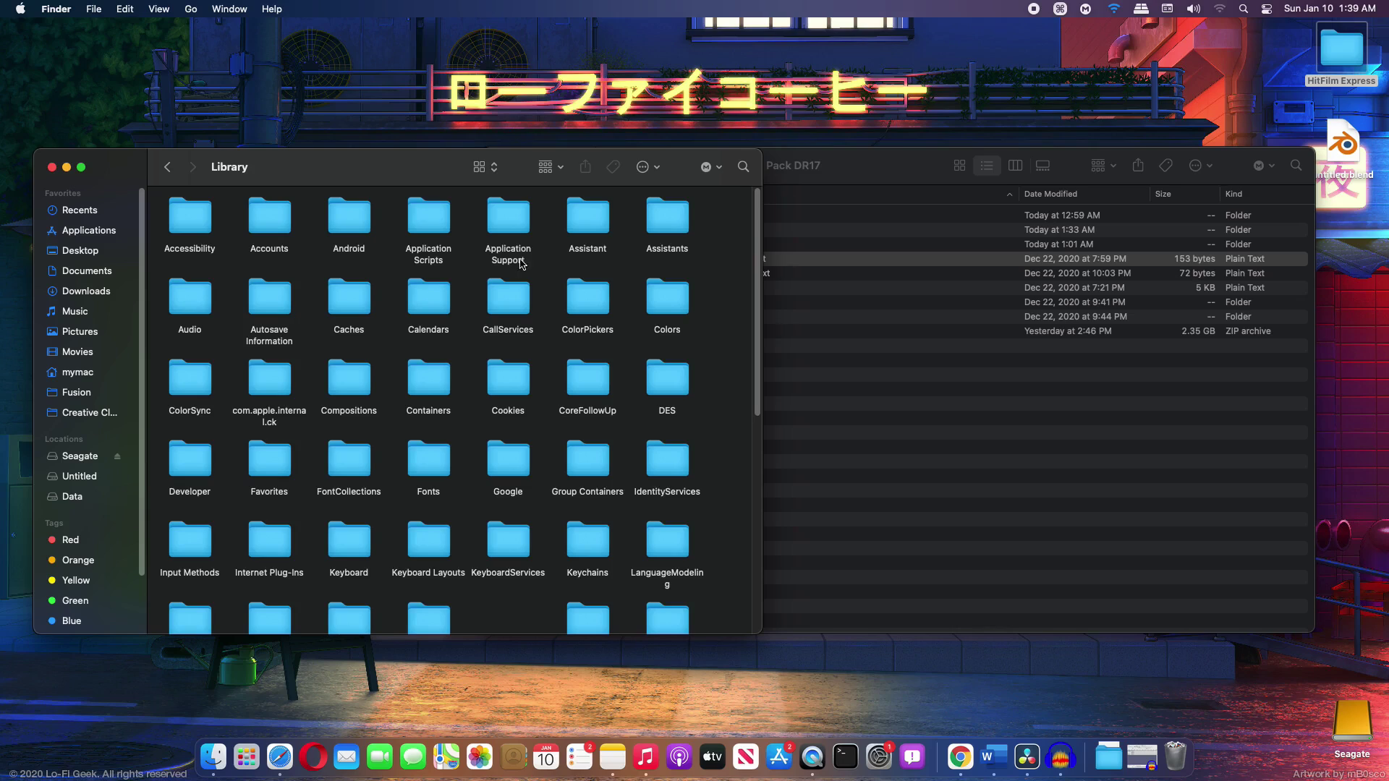
{"action": "left_click", "coordinate": [516, 221]}
{"action": "double_click", "coordinate": [514, 221]}
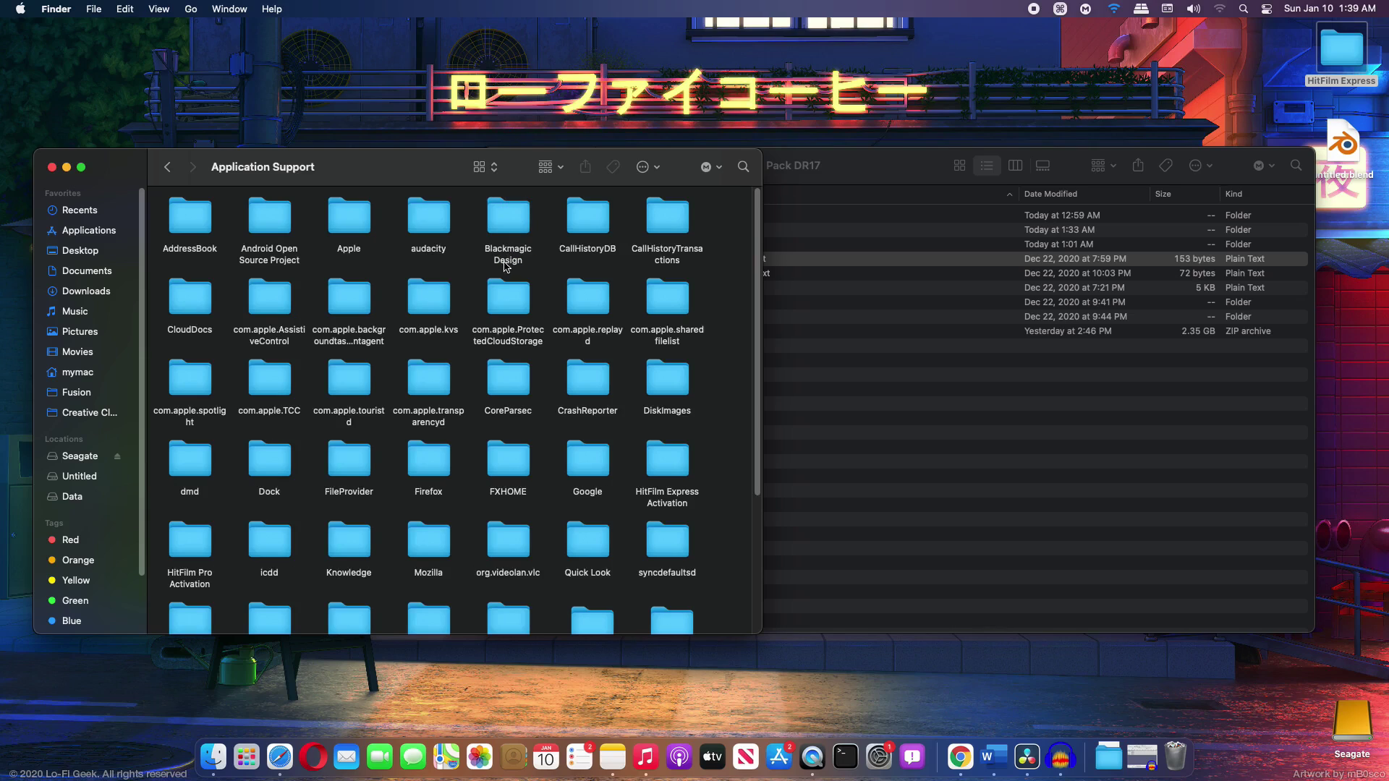
{"action": "double_click", "coordinate": [516, 221]}
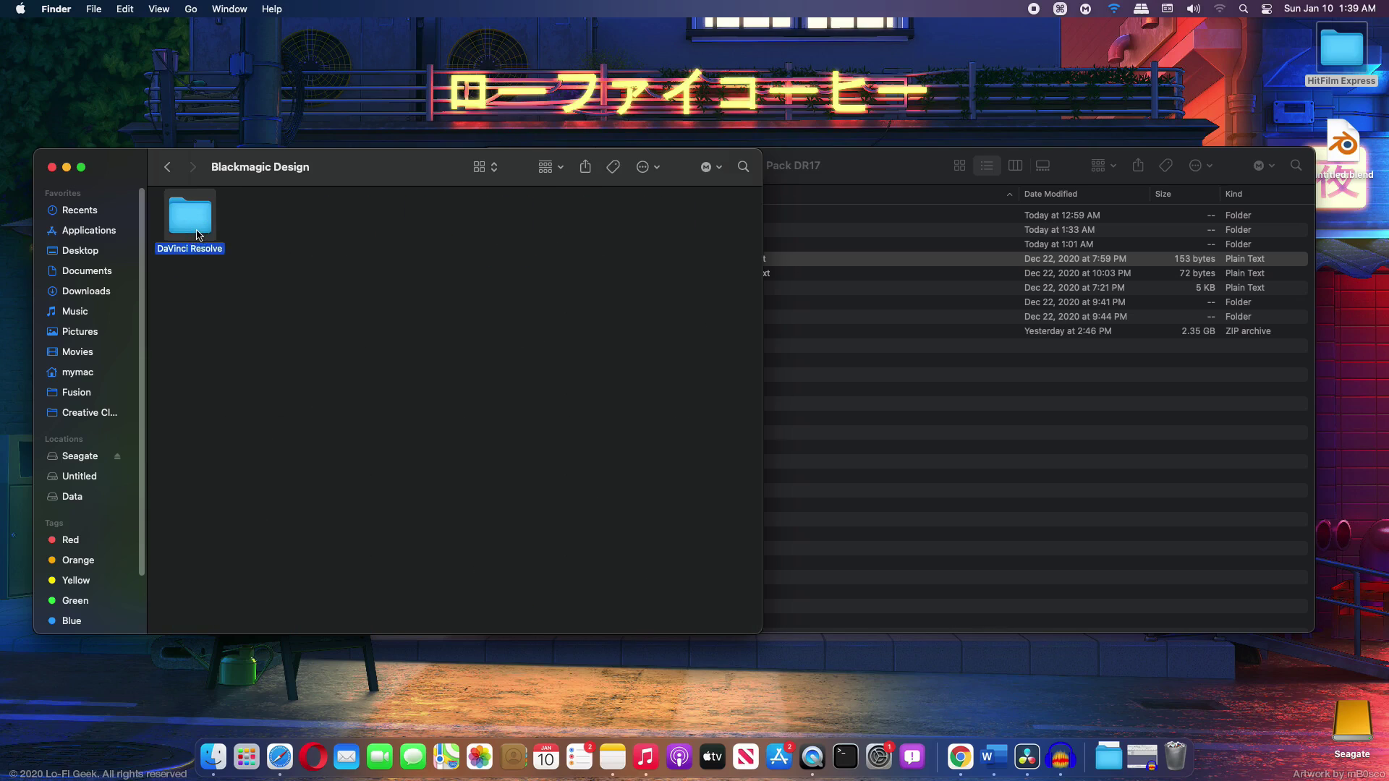
{"action": "double_click", "coordinate": [190, 217]}
{"action": "double_click", "coordinate": [427, 217]}
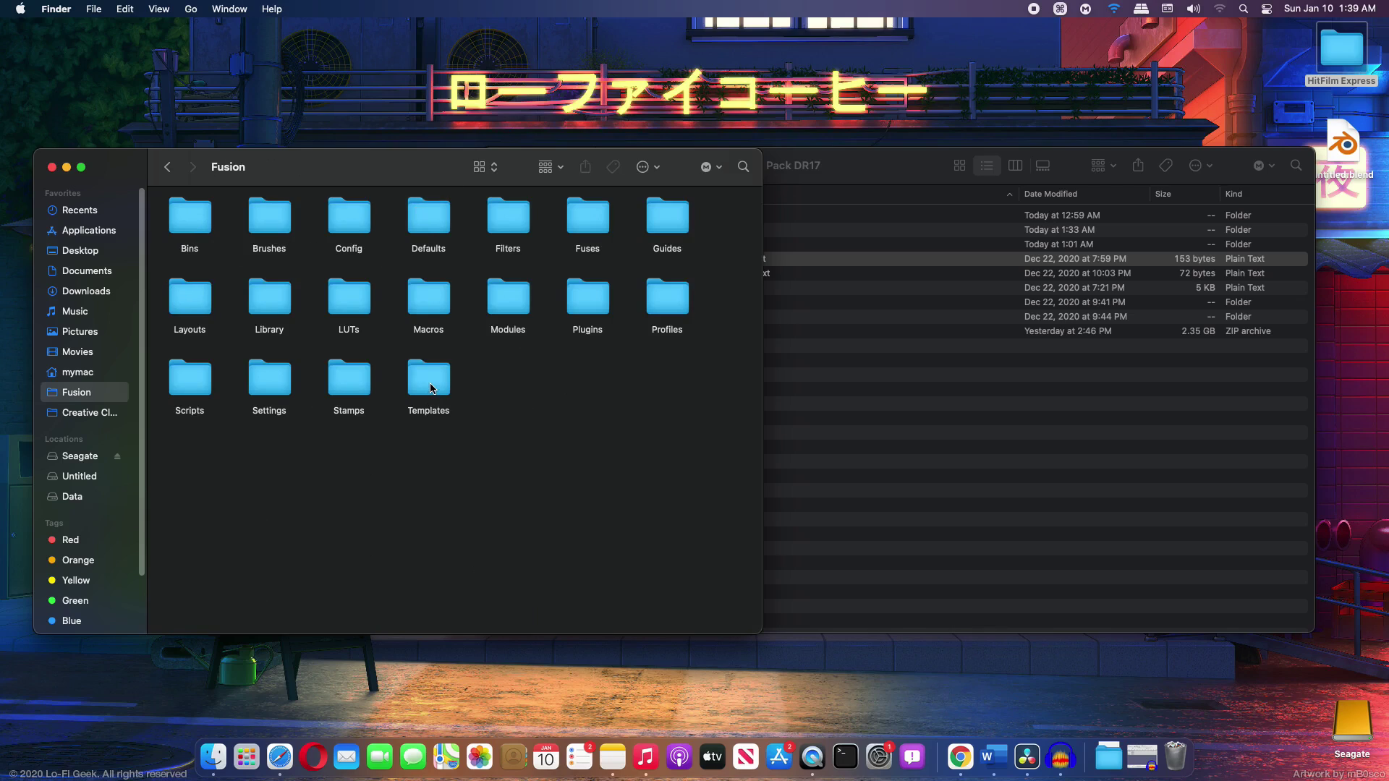
{"action": "left_click", "coordinate": [431, 388]}
{"action": "double_click", "coordinate": [431, 388]}
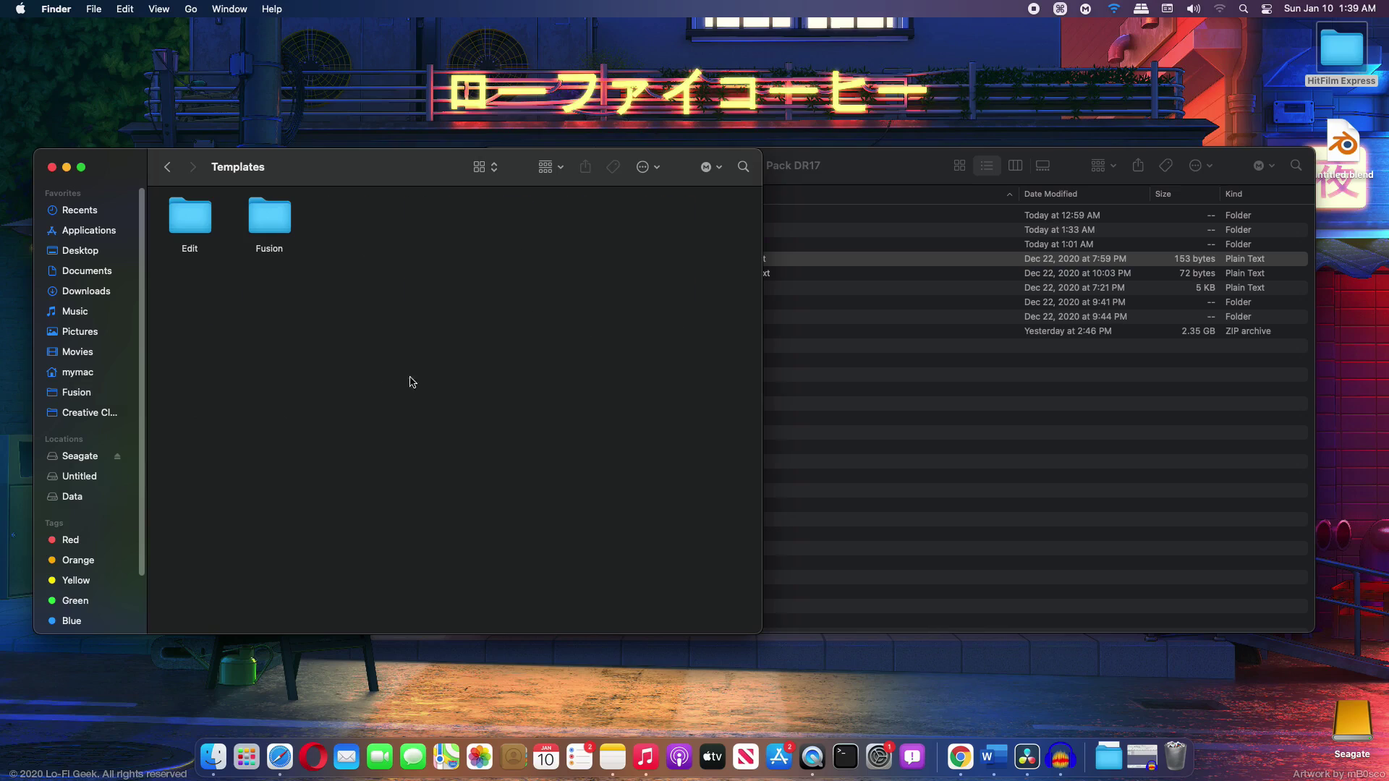
{"action": "left_click", "coordinate": [192, 224]}
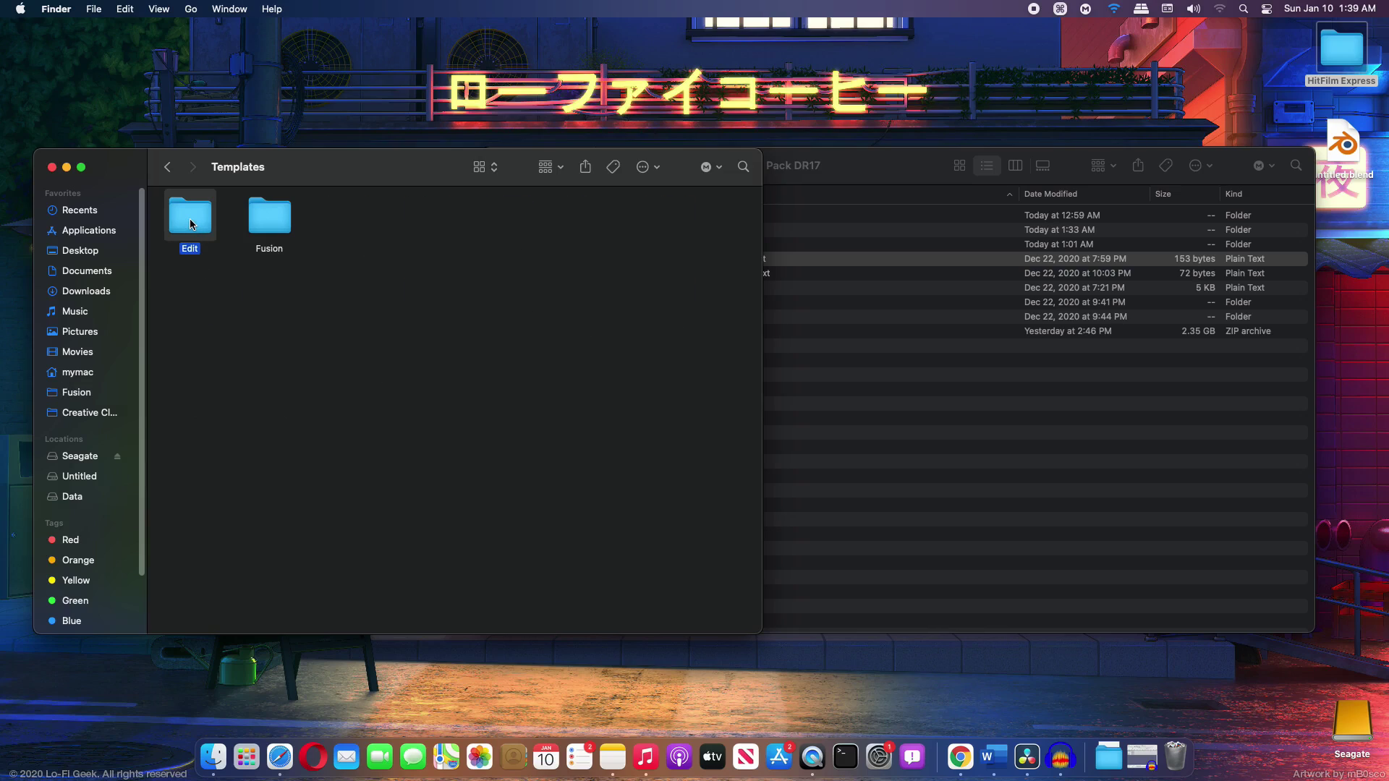
{"action": "double_click", "coordinate": [192, 224]}
{"action": "left_click", "coordinate": [432, 225]}
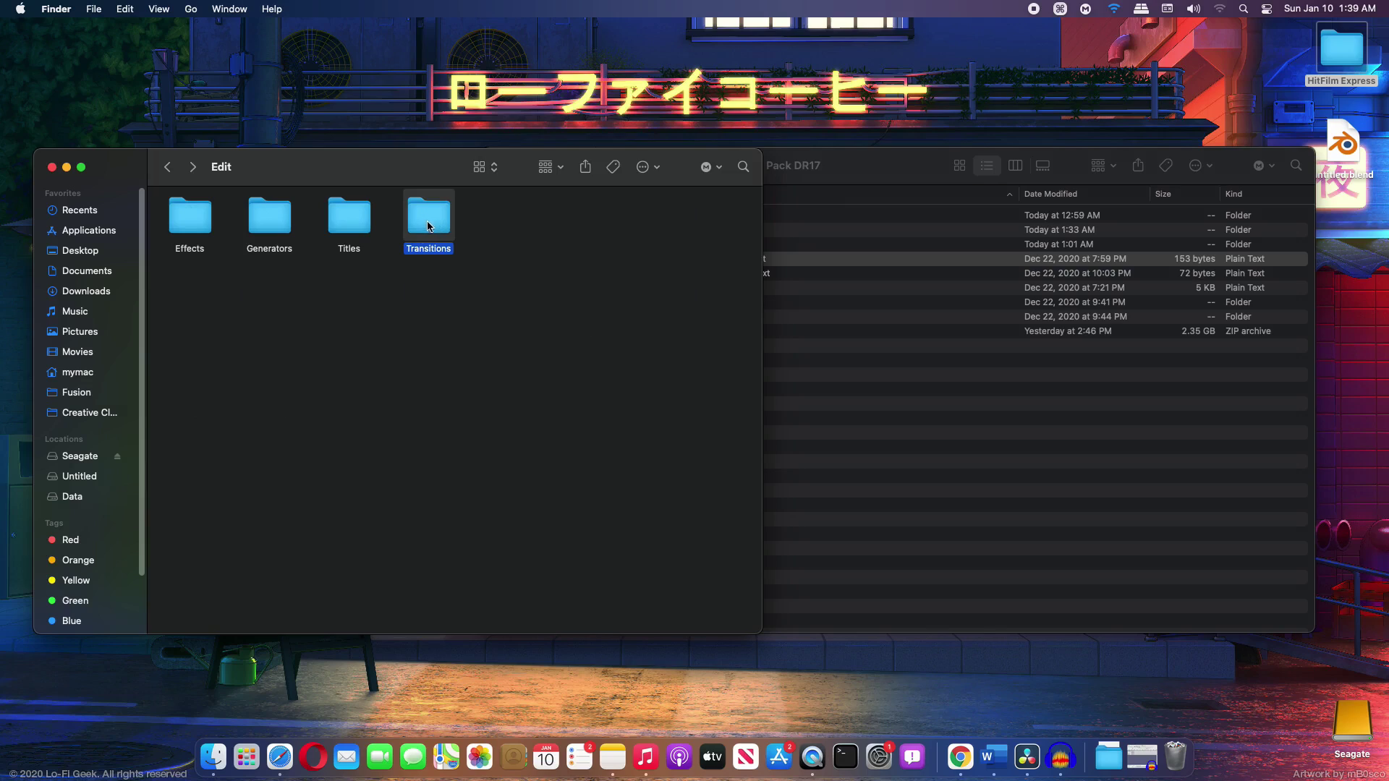
{"action": "double_click", "coordinate": [431, 225]}
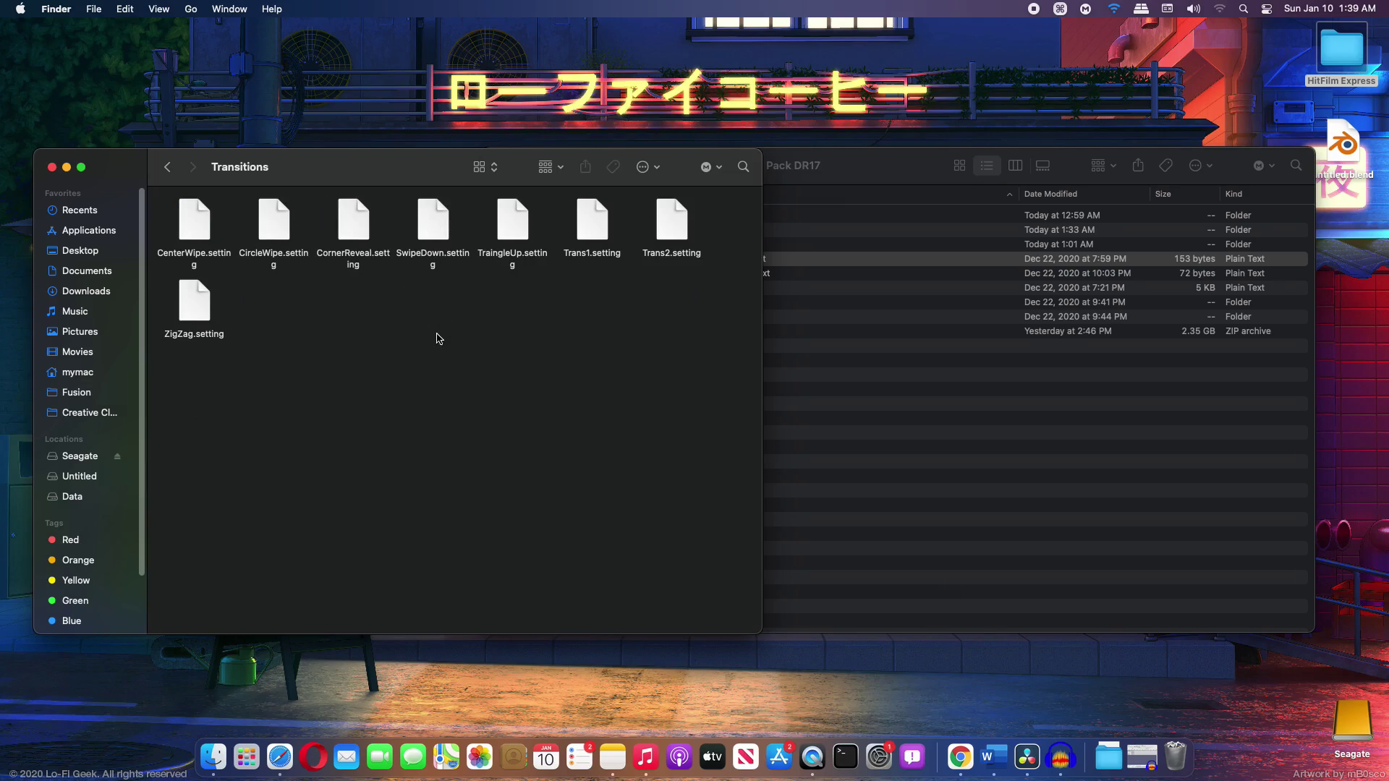
Step: Select all the pack's transition .setting files and move them into Resolve's Edit Transitions folder
{"action": "left_click", "coordinate": [839, 326]}
{"action": "left_click", "coordinate": [621, 244]}
{"action": "left_click", "coordinate": [621, 259]}
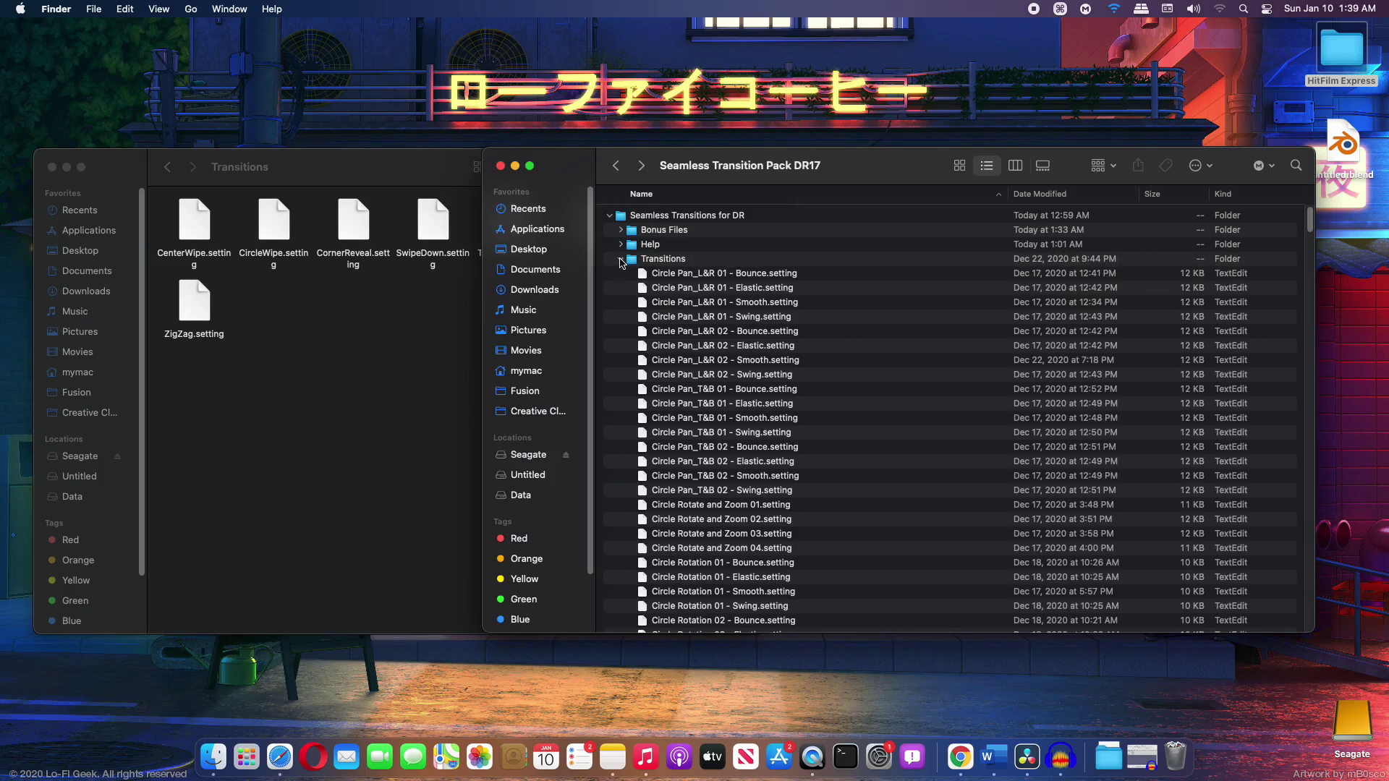
{"action": "key", "text": "super+a"}
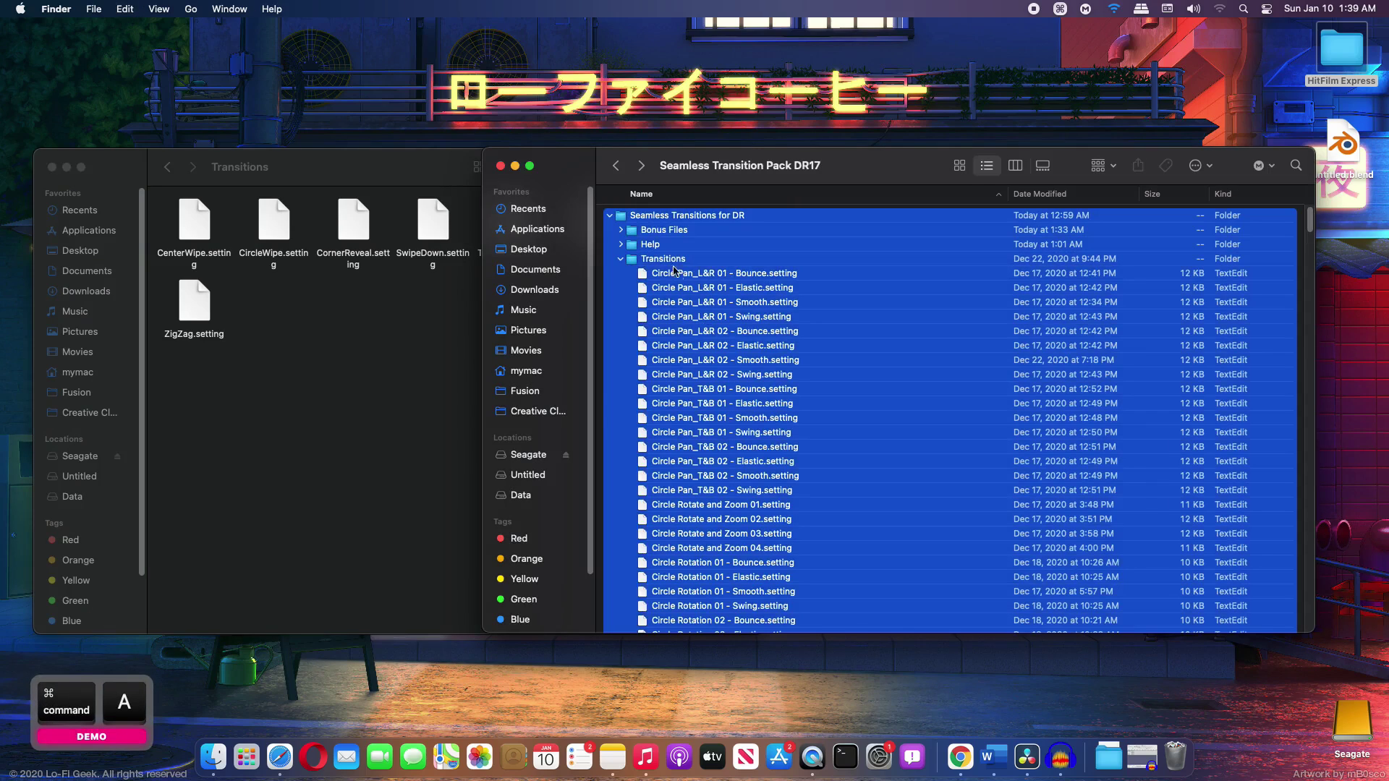
{"action": "left_click", "coordinate": [658, 259], "text": "super"}
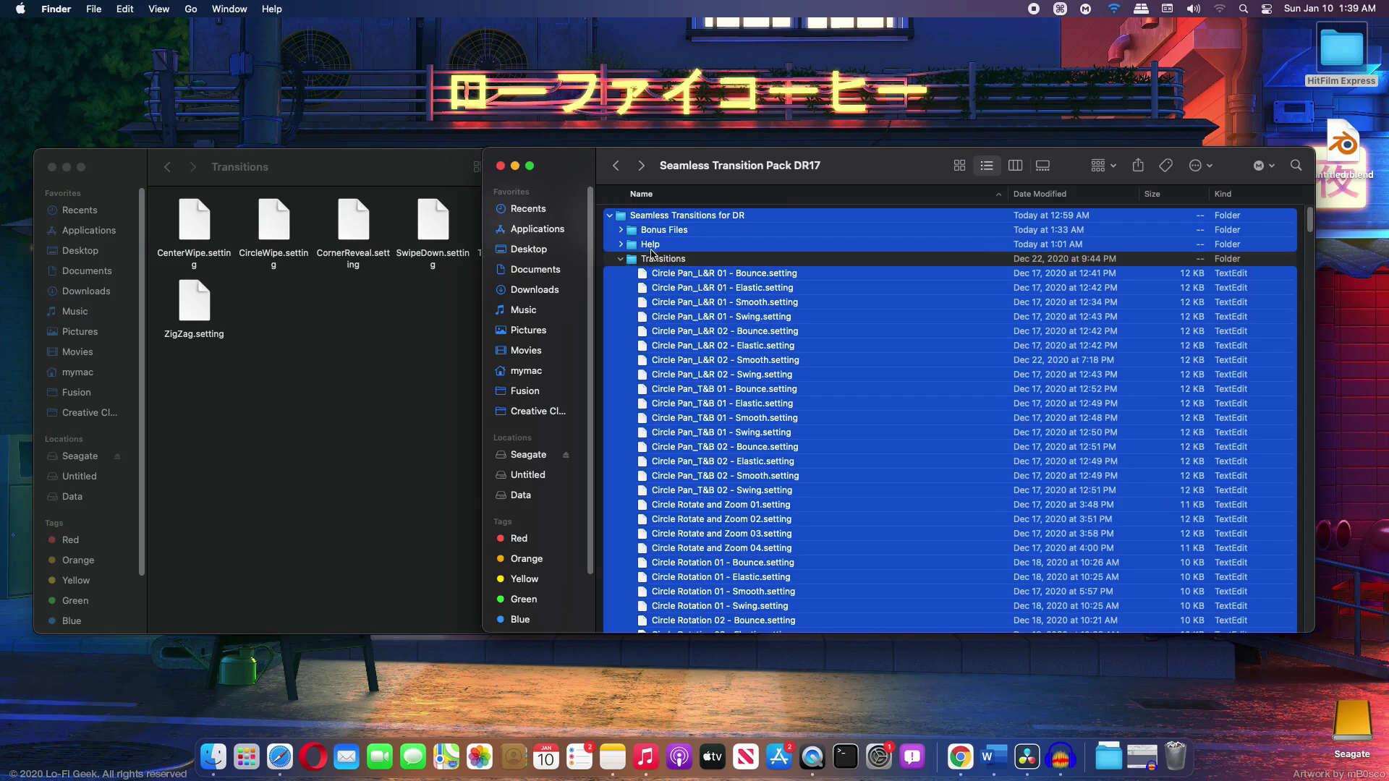
{"action": "left_click", "coordinate": [655, 245], "text": "super"}
{"action": "left_click", "coordinate": [655, 230], "text": "super"}
{"action": "left_click", "coordinate": [655, 216], "text": "super"}
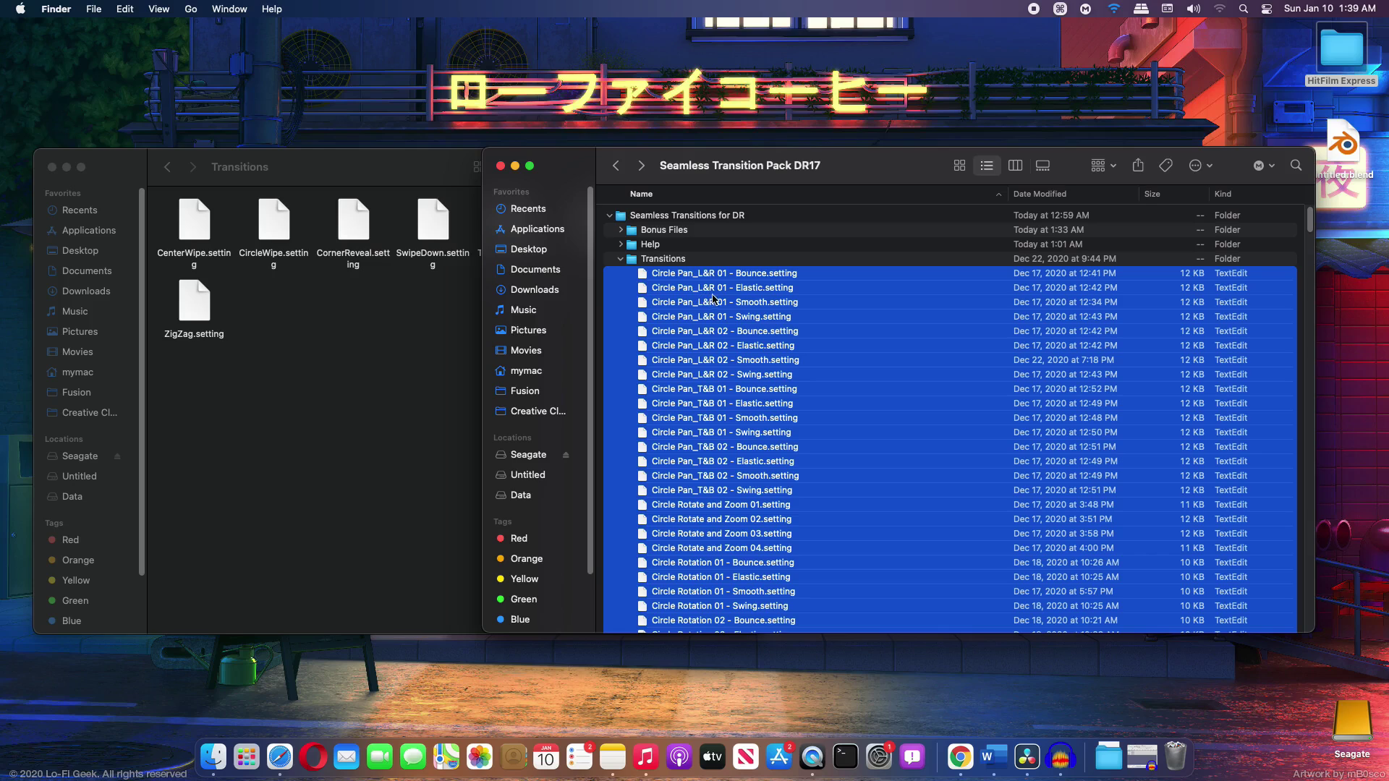
{"action": "left_click_drag", "start_coordinate": [733, 307], "coordinate": [380, 325]}
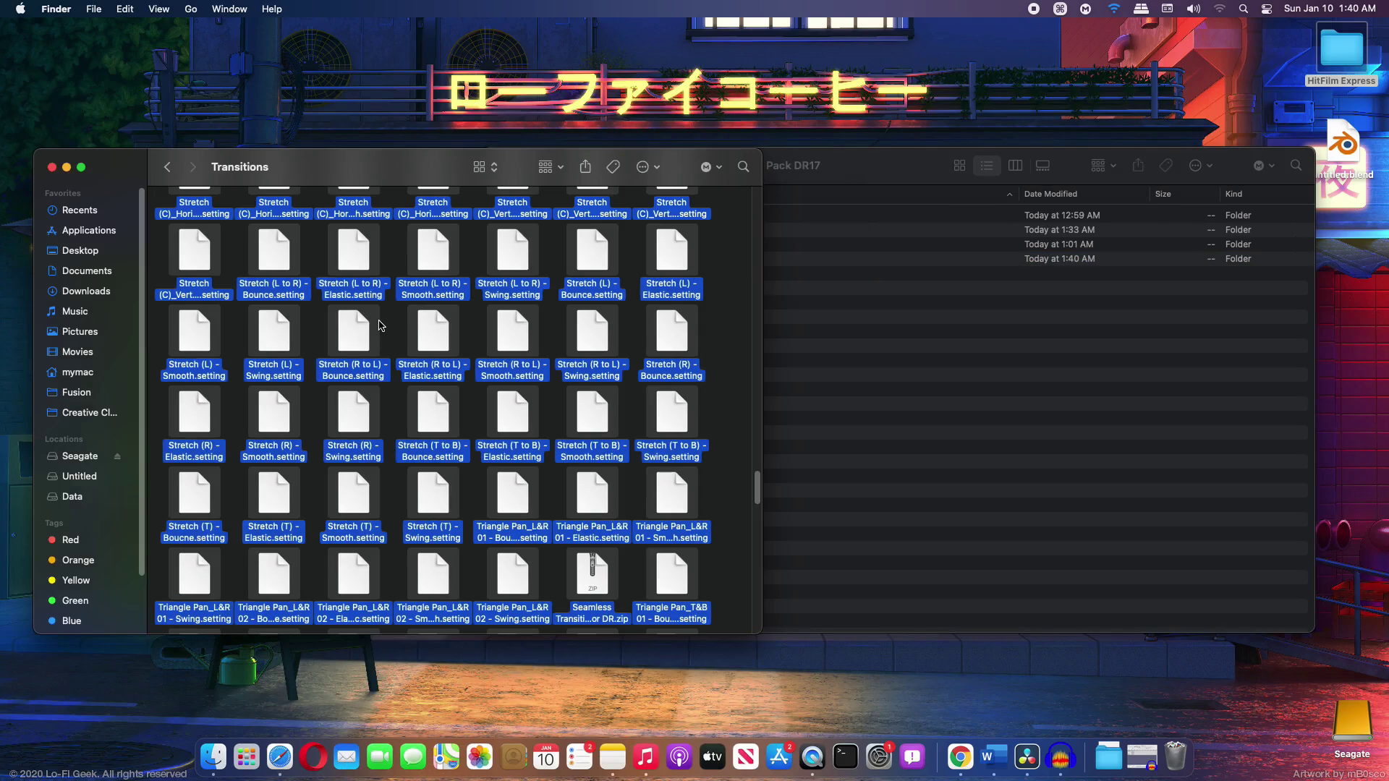
Step: Hide Finder and launch DaVinci Resolve through system search
{"action": "key", "text": "super+h"}
{"action": "key", "text": "super+space"}
{"action": "type", "text": "davin"}
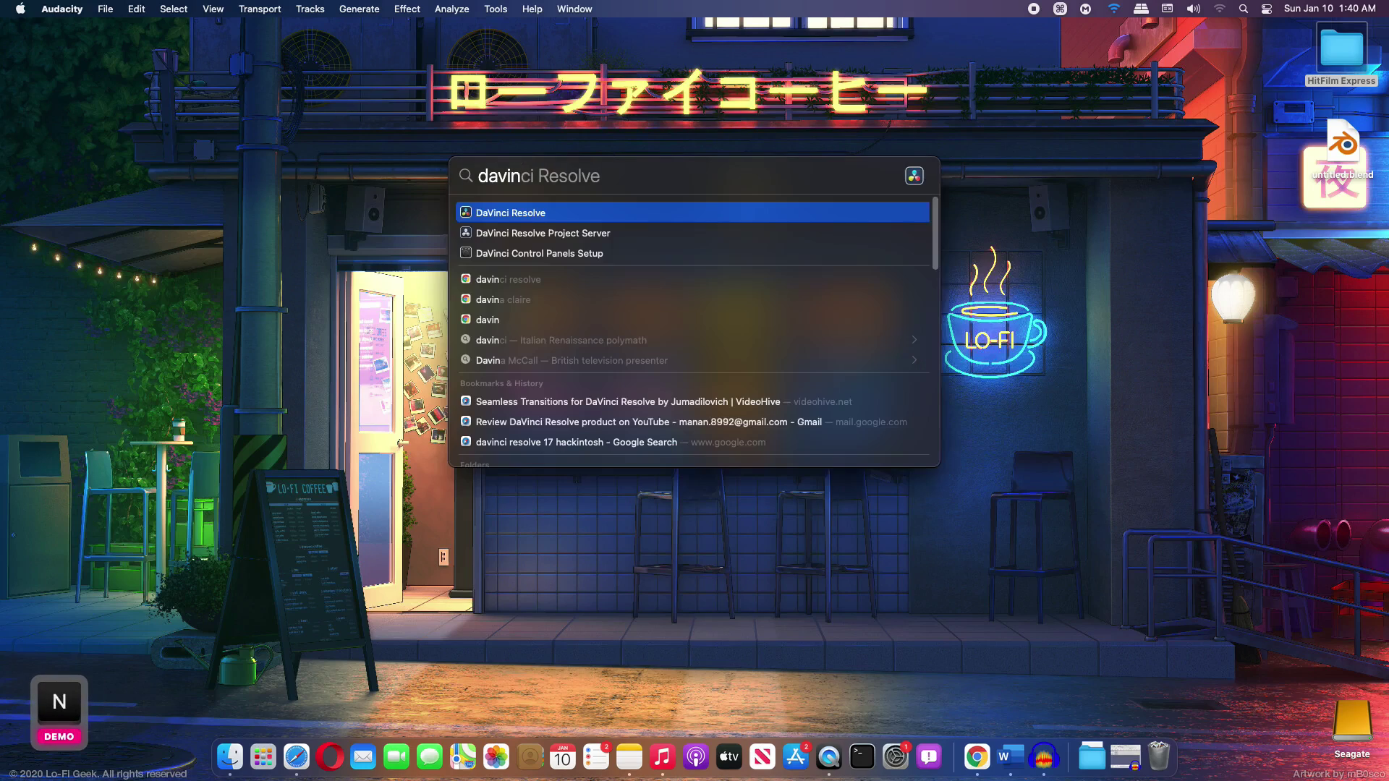
{"action": "key", "text": "Return"}
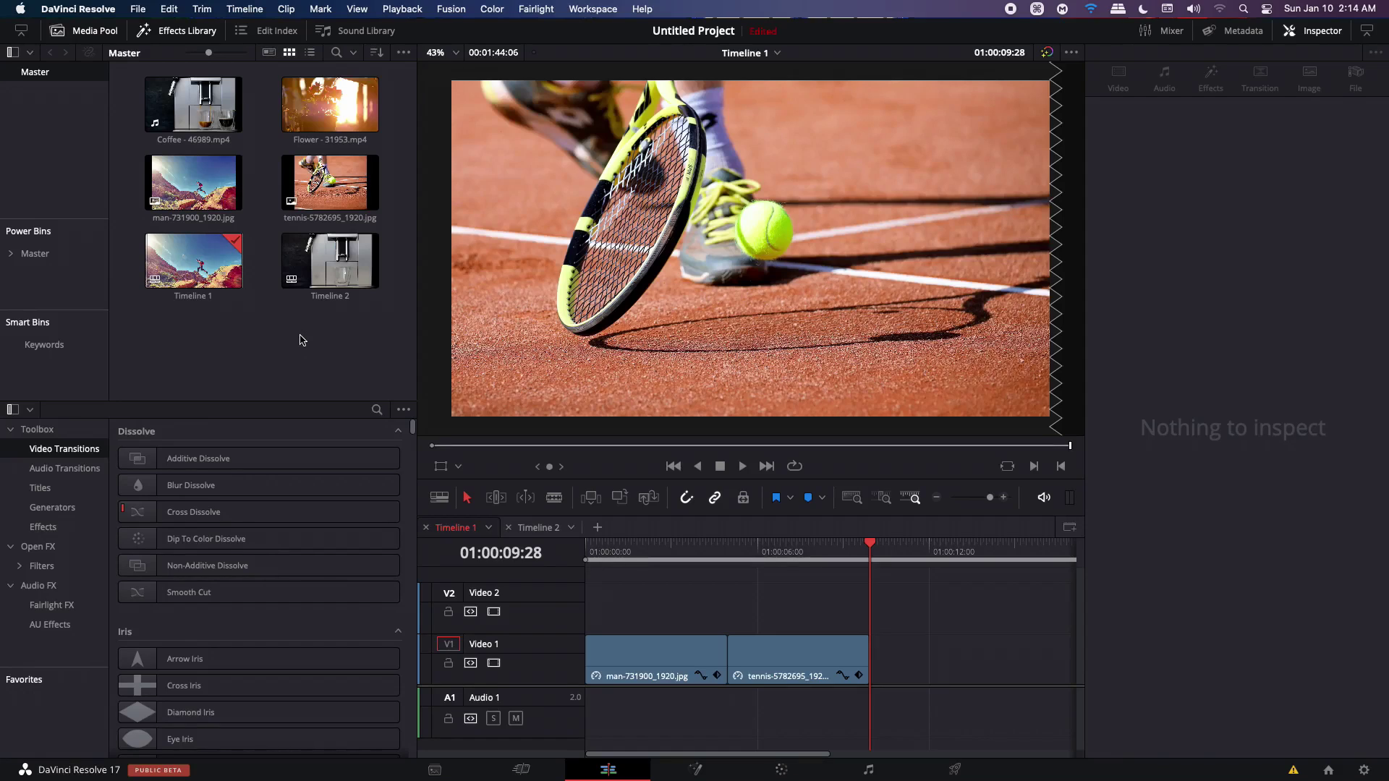
Step: Scroll the Effects Library's Video Transitions down to the Fusion Transitions Circle Pan presets
{"action": "left_click", "coordinate": [178, 33]}
{"action": "left_click", "coordinate": [179, 35]}
{"action": "scroll", "coordinate": [311, 528], "scroll_direction": "down", "scroll_amount": 12}
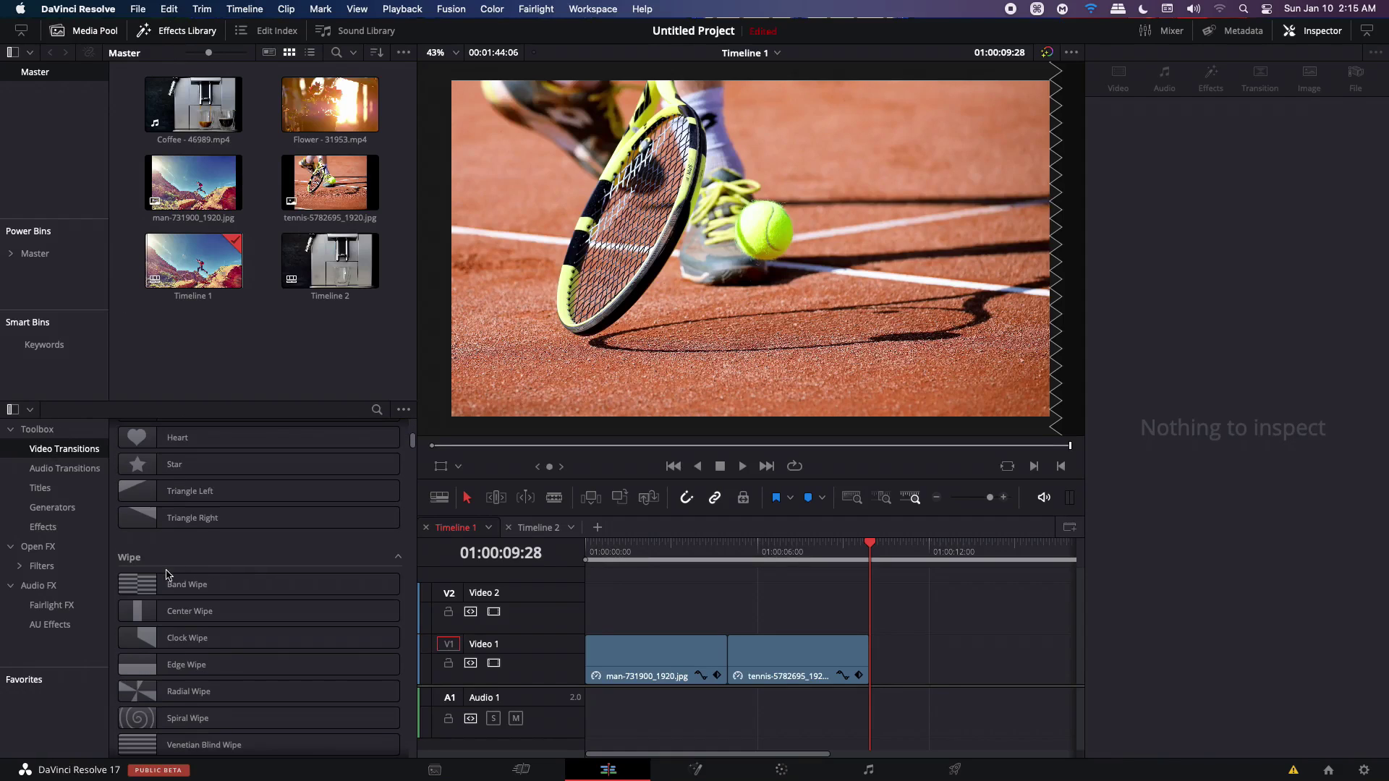
{"action": "scroll", "coordinate": [166, 575], "scroll_direction": "down", "scroll_amount": 5}
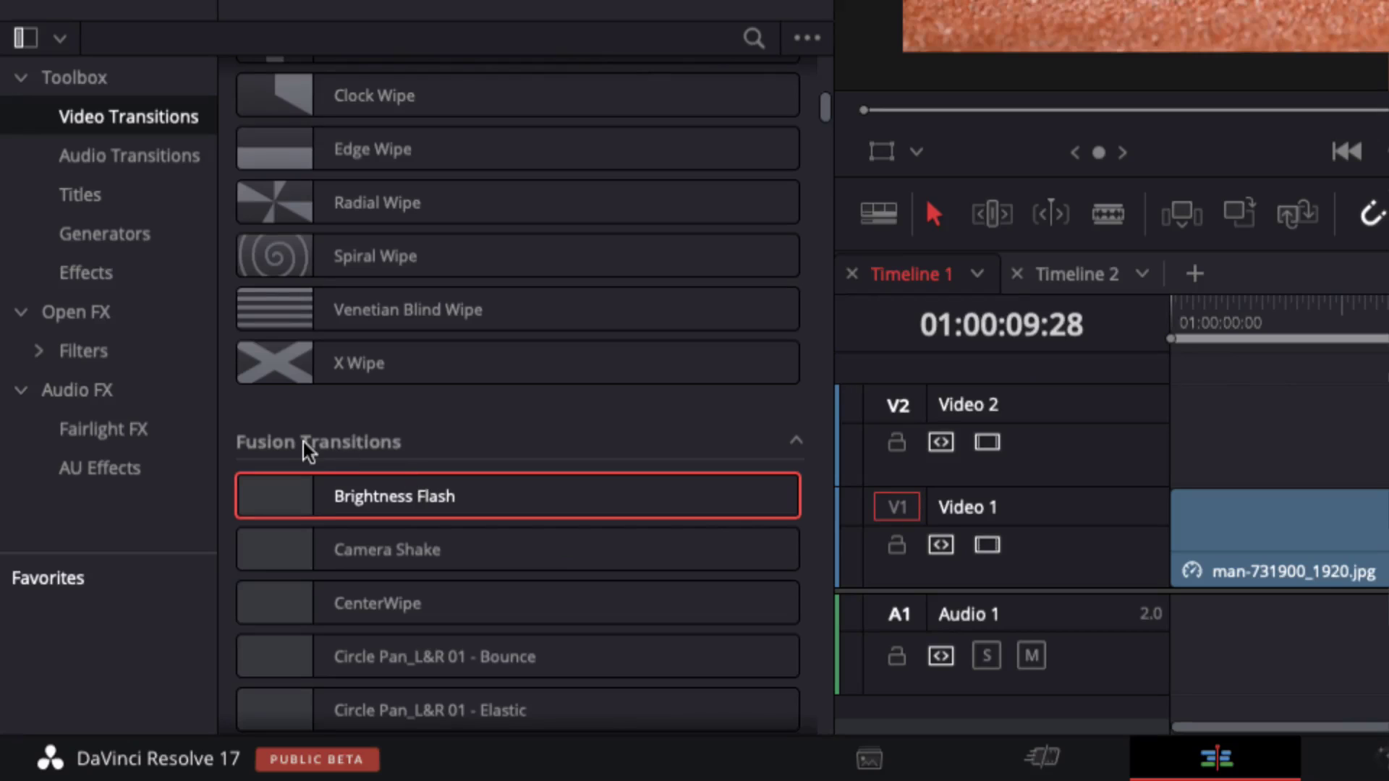
{"action": "scroll", "coordinate": [444, 420], "scroll_direction": "down", "scroll_amount": 10}
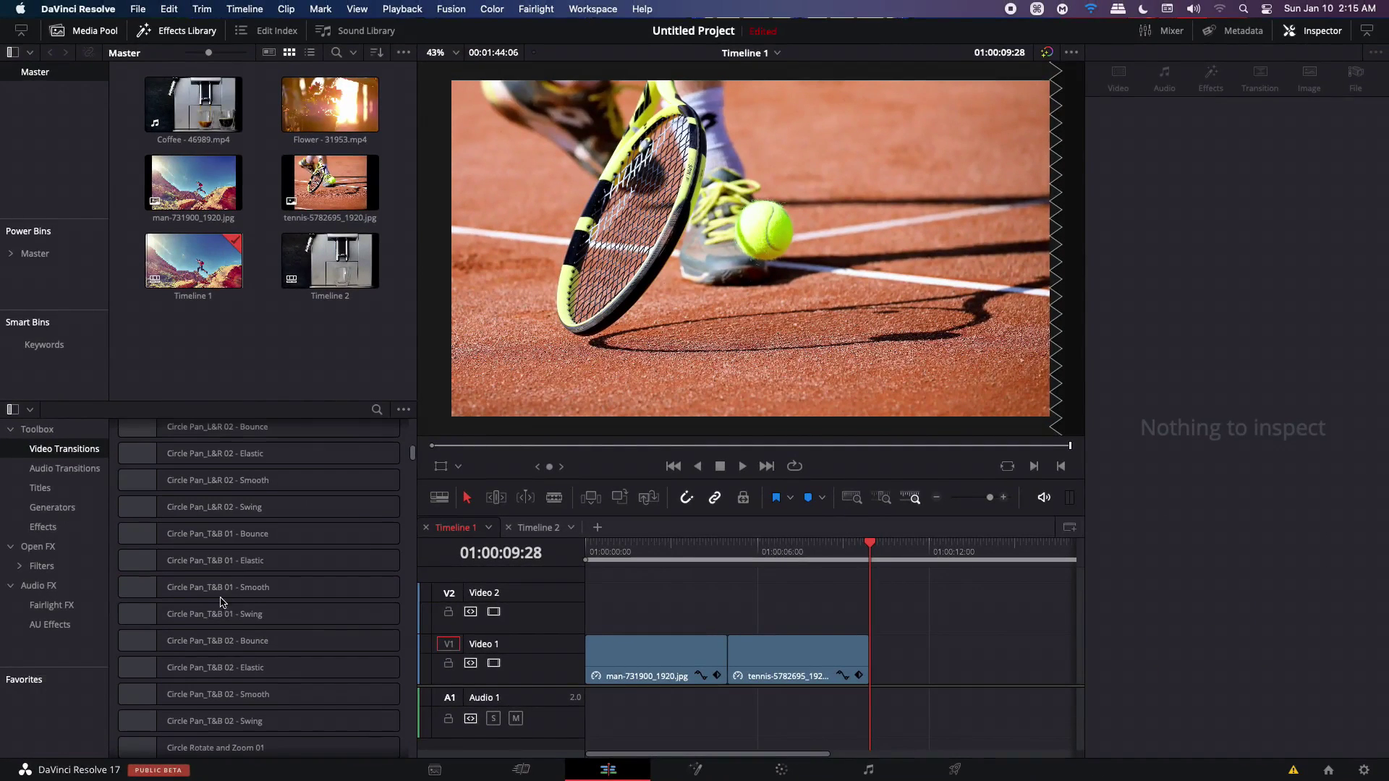
{"action": "scroll", "coordinate": [220, 600], "scroll_direction": "down", "scroll_amount": 6}
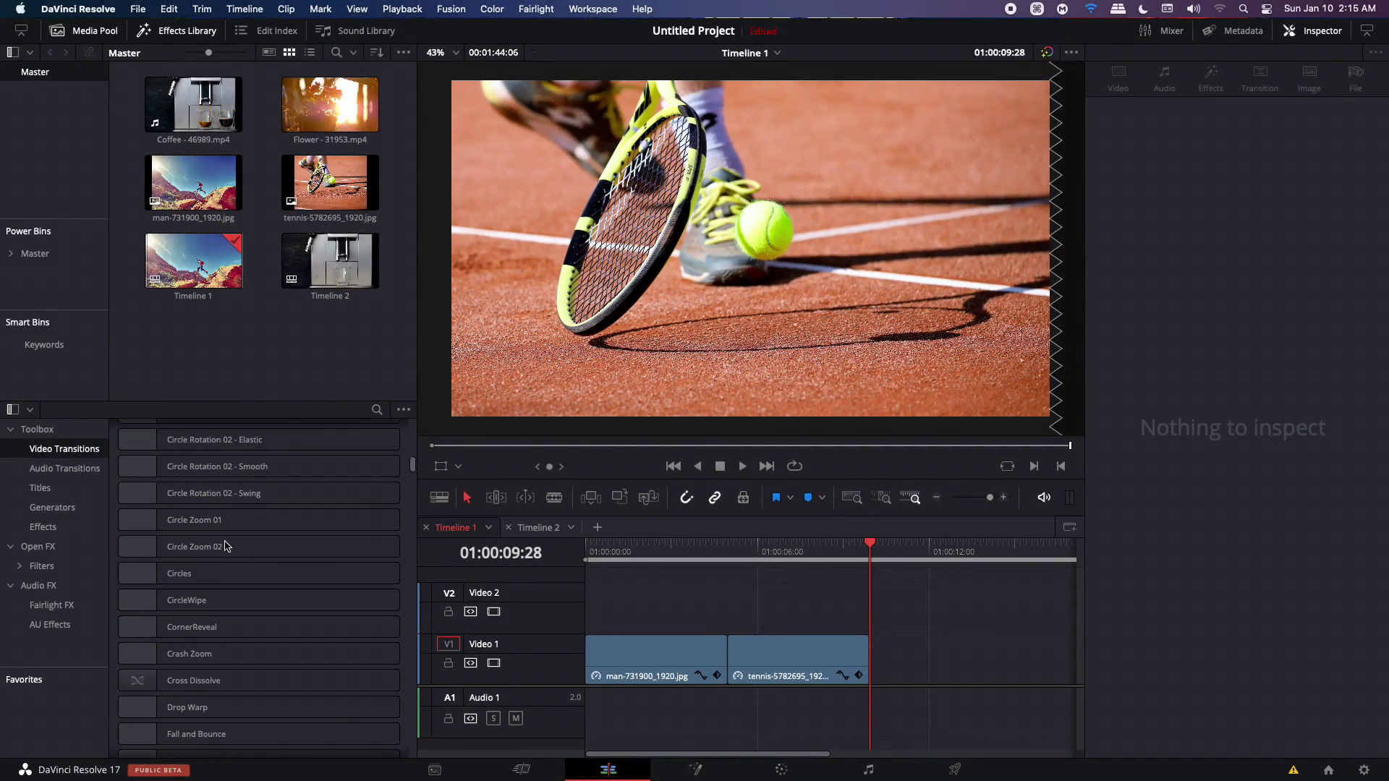
{"action": "scroll", "coordinate": [213, 475], "scroll_direction": "down", "scroll_amount": 15}
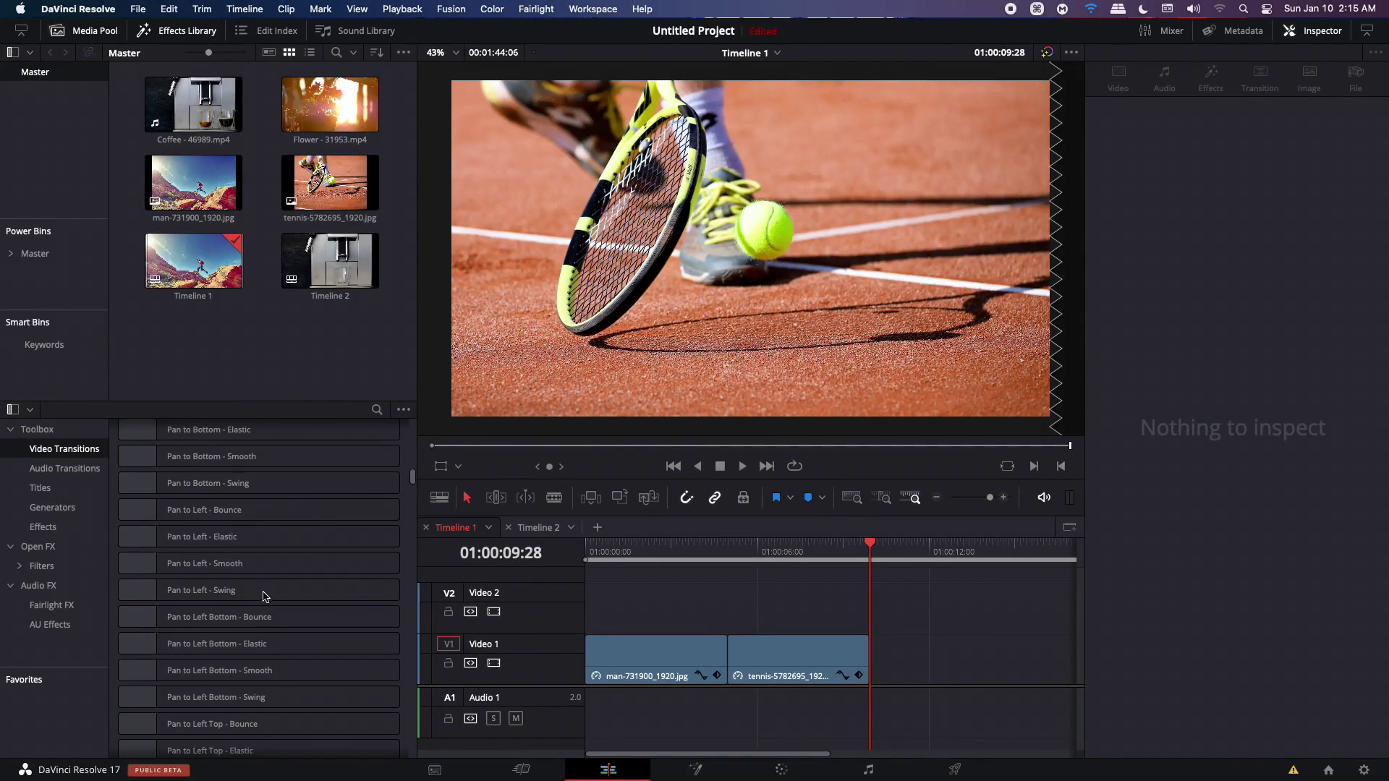
{"action": "scroll", "coordinate": [264, 596], "scroll_direction": "up", "scroll_amount": 16}
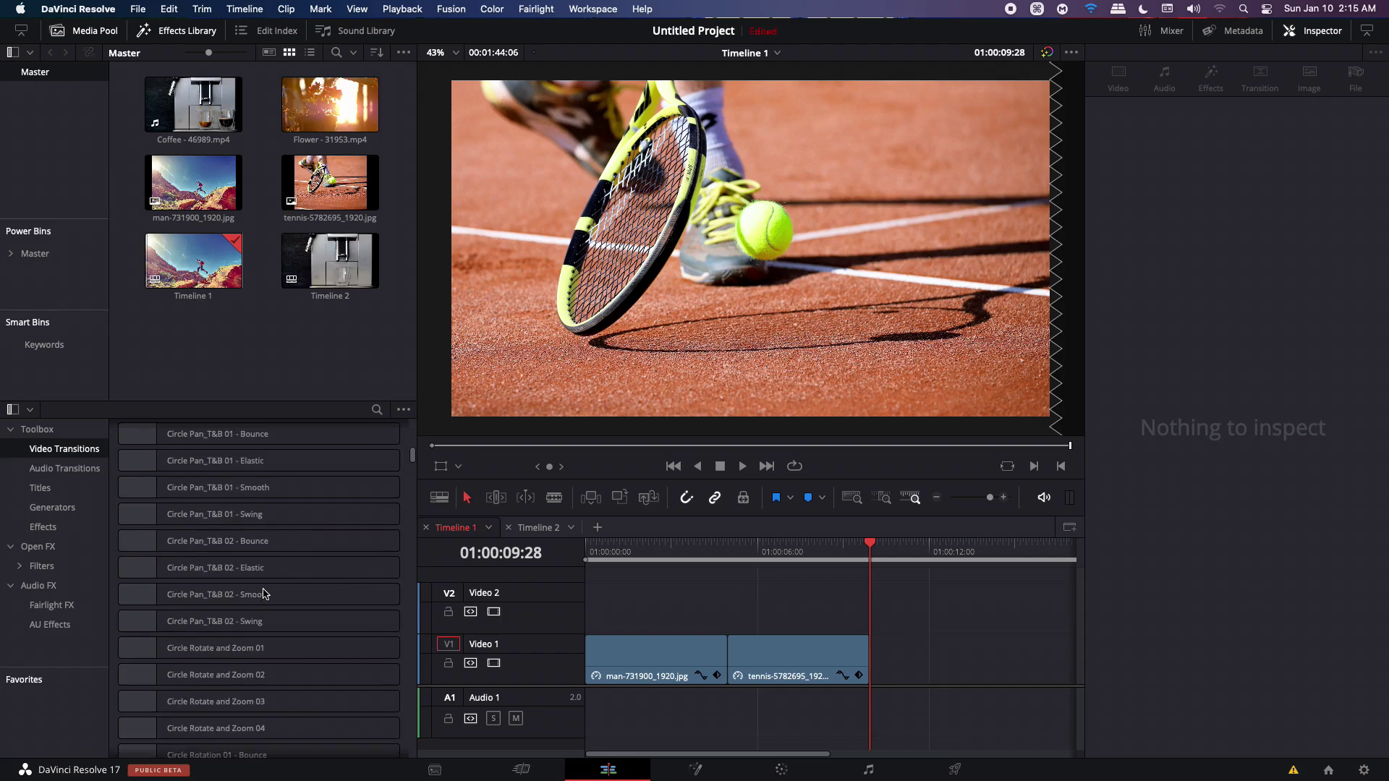
{"action": "scroll", "coordinate": [264, 595], "scroll_direction": "up", "scroll_amount": 10}
{"action": "scroll", "coordinate": [266, 550], "scroll_direction": "down", "scroll_amount": 4}
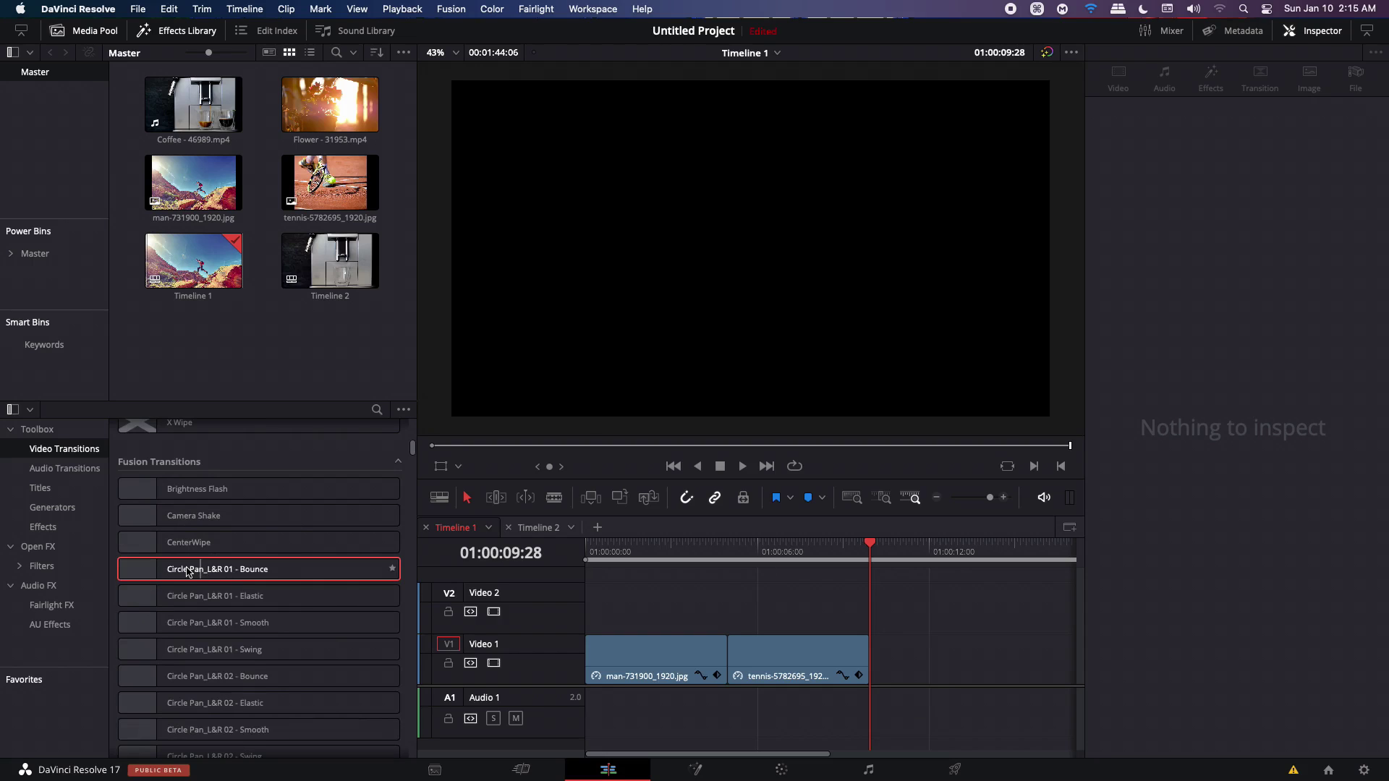
Step: Apply and preview Circle Pan_L&R 01 - Bounce on the cut between the Timeline 1 stills
{"action": "left_click_drag", "start_coordinate": [190, 571], "coordinate": [730, 657]}
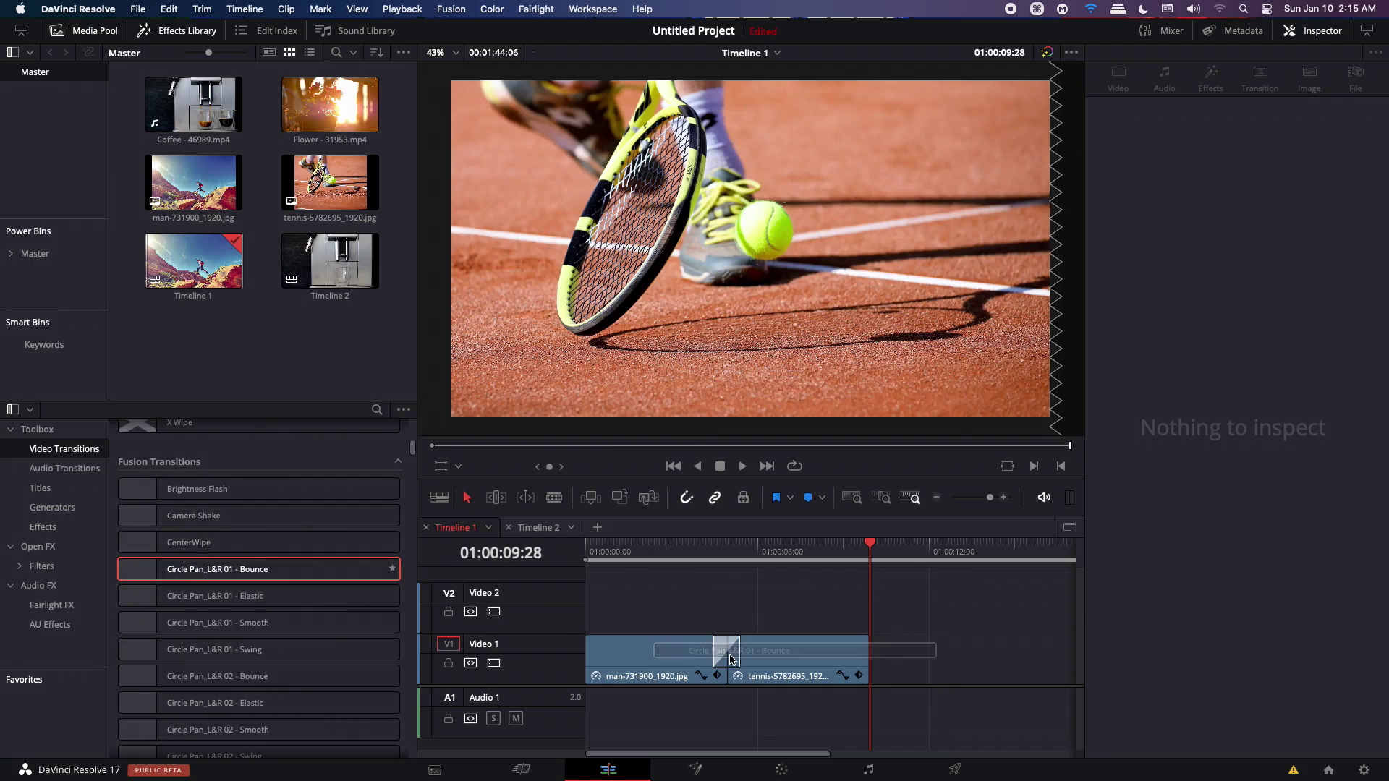
{"action": "left_click", "coordinate": [731, 557]}
{"action": "left_click_drag", "start_coordinate": [990, 498], "coordinate": [991, 504]}
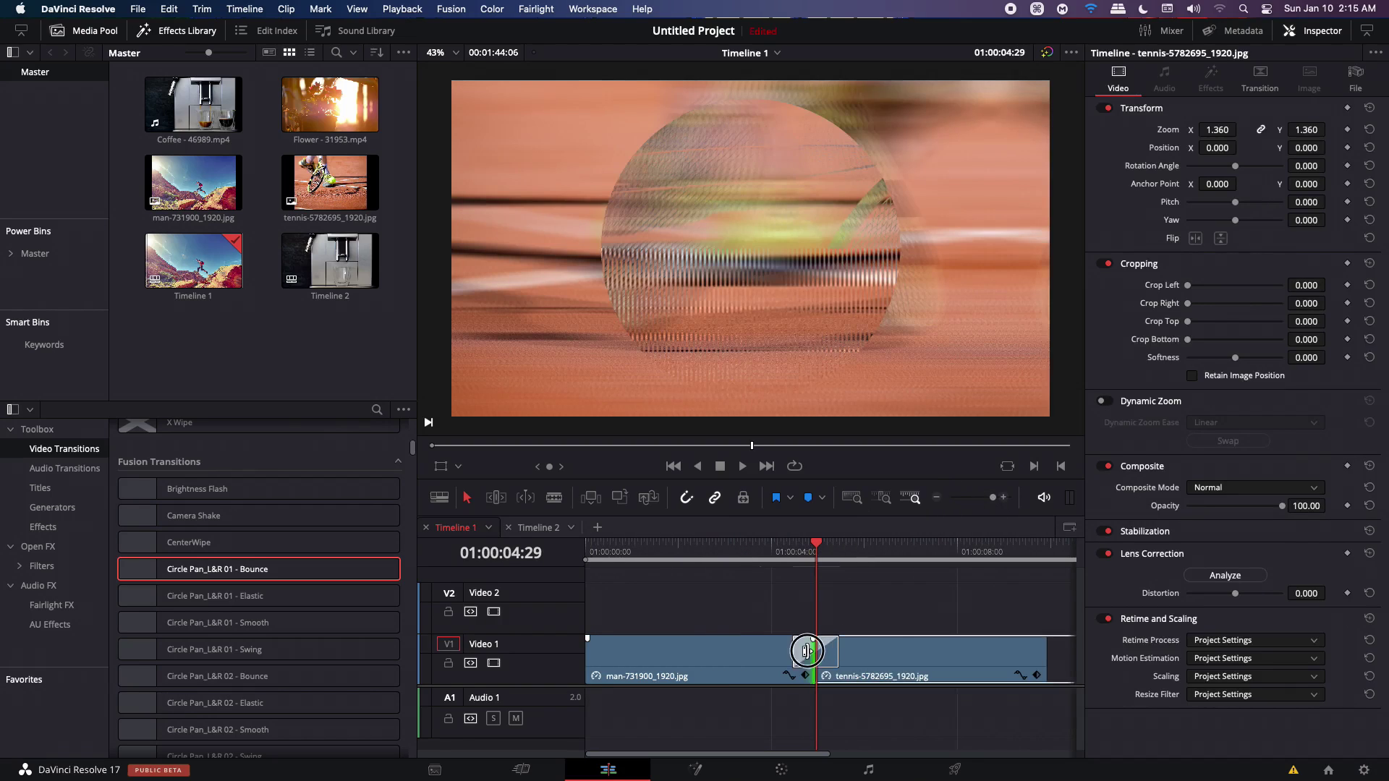
Step: Remove the trial transition and switch to Timeline 2 with the Coffee and Flower clips
{"action": "left_click", "coordinate": [803, 656]}
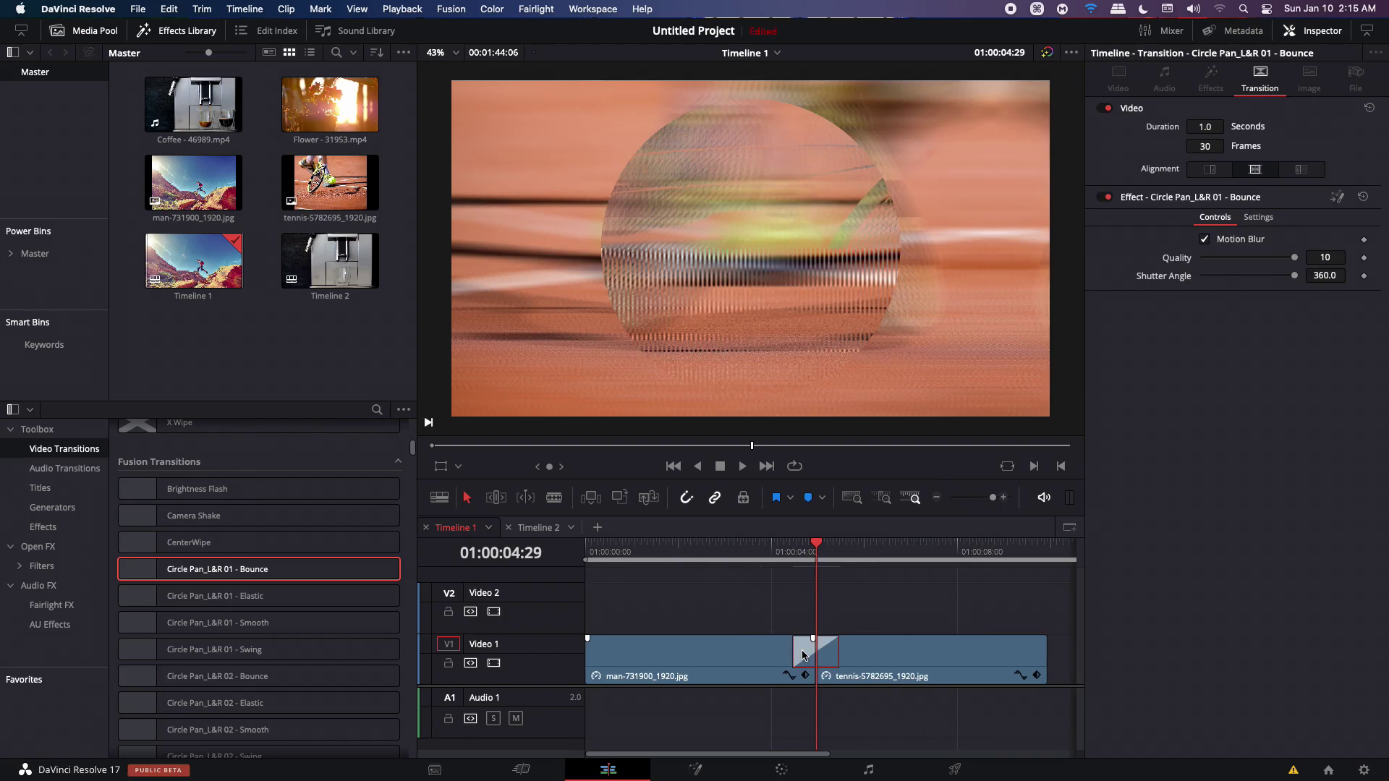
{"action": "left_click", "coordinate": [648, 610]}
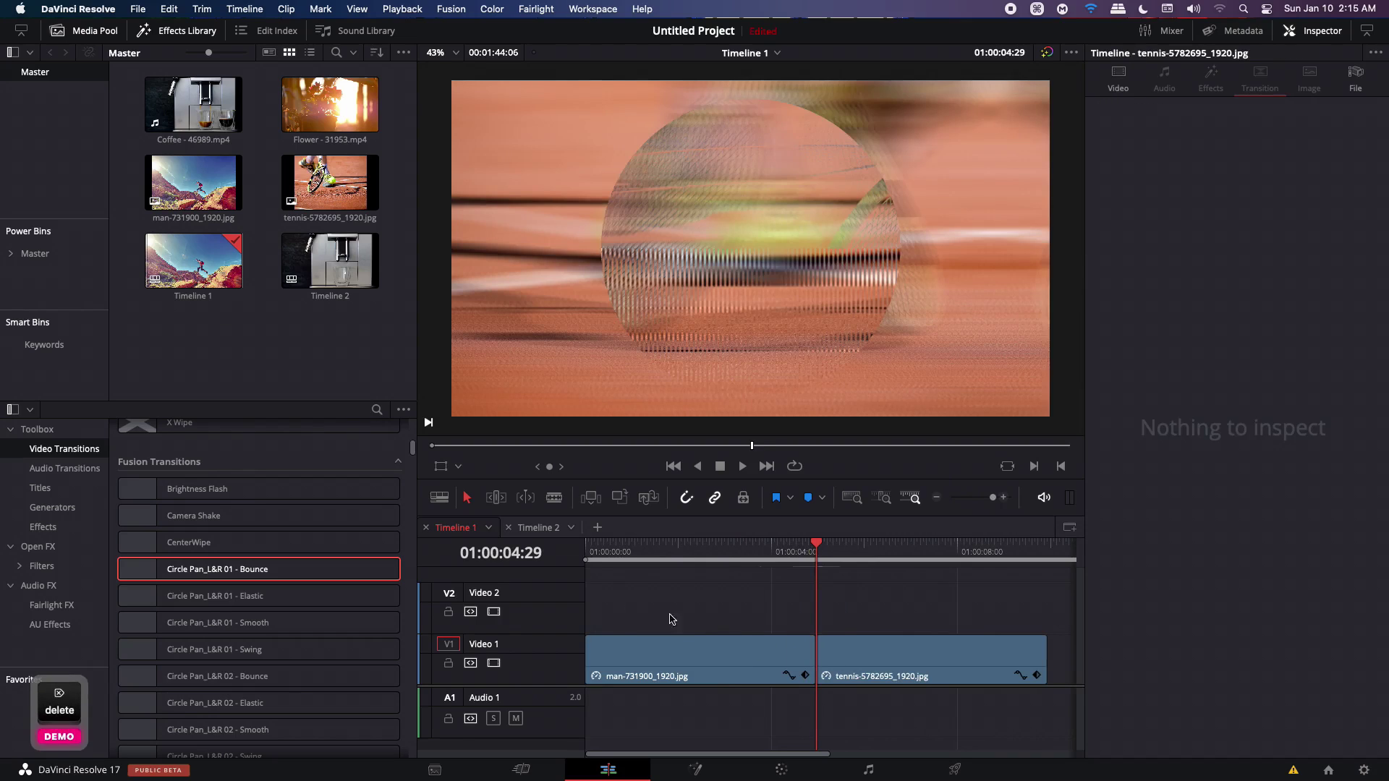
{"action": "left_click", "coordinate": [535, 528]}
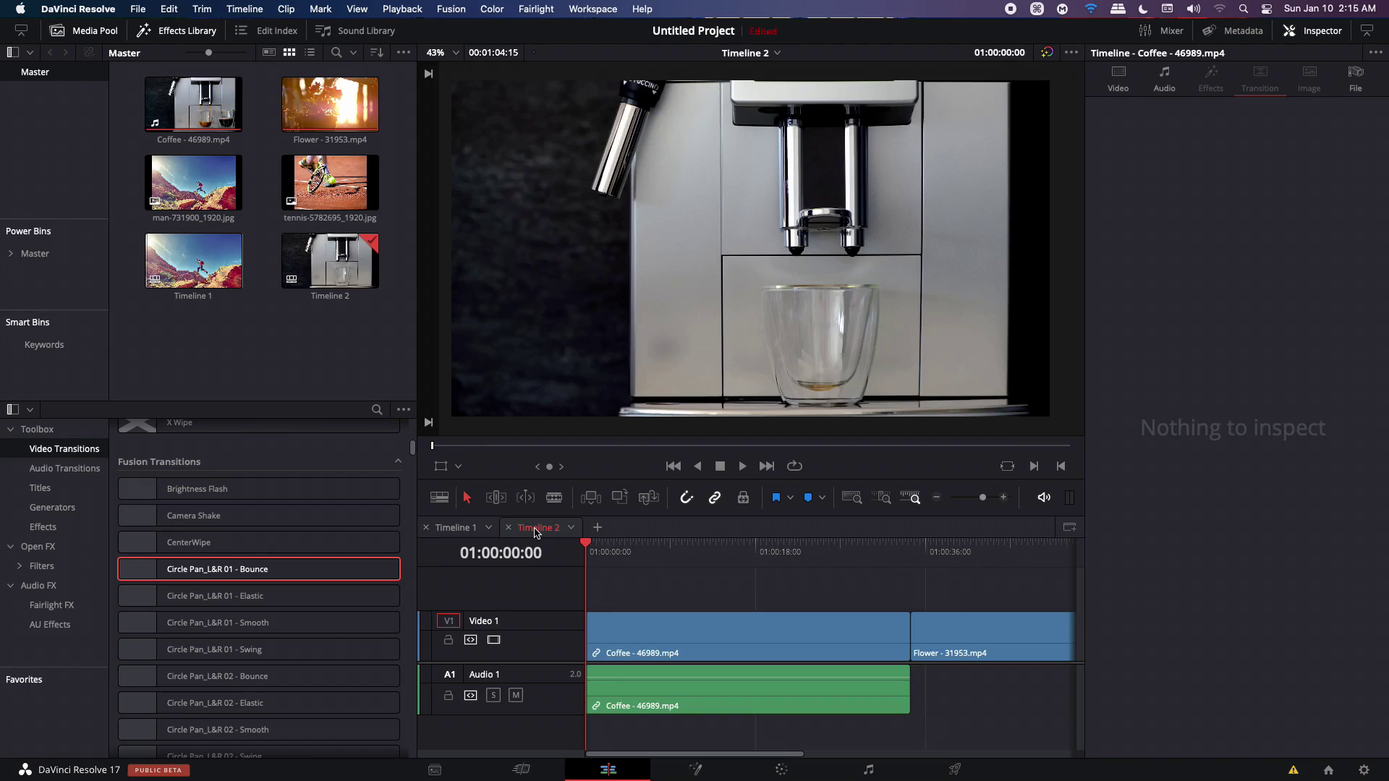
Step: Preview the Coffee clip's end and try Circle Pan_L&R 01 - Bounce and Brightness Flash on the cut
{"action": "left_click_drag", "start_coordinate": [756, 553], "coordinate": [870, 566]}
{"action": "left_click_drag", "start_coordinate": [163, 568], "coordinate": [913, 640]}
{"action": "mouse_move", "coordinate": [214, 571]}
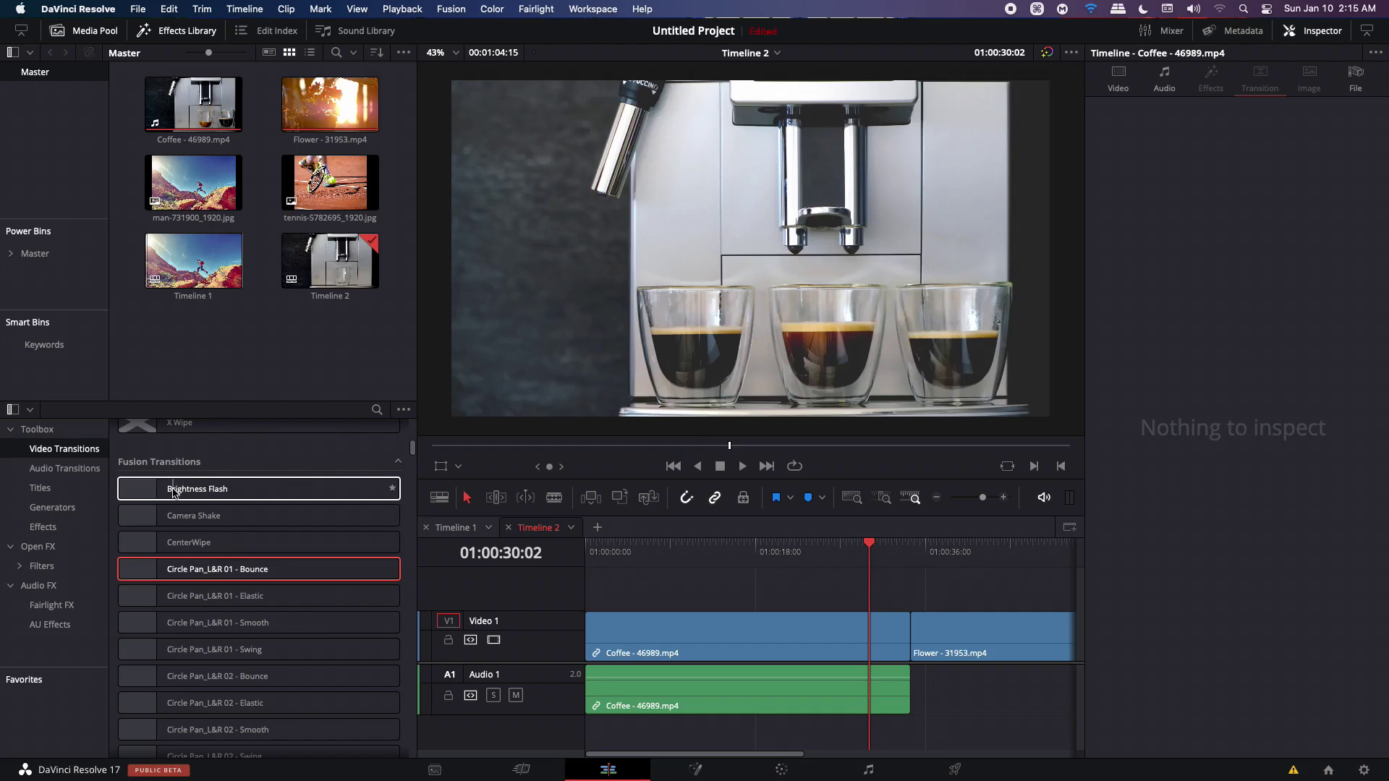
{"action": "left_click_drag", "start_coordinate": [194, 492], "coordinate": [910, 631]}
{"action": "scroll", "coordinate": [808, 581], "scroll_direction": "right", "scroll_amount": 3}
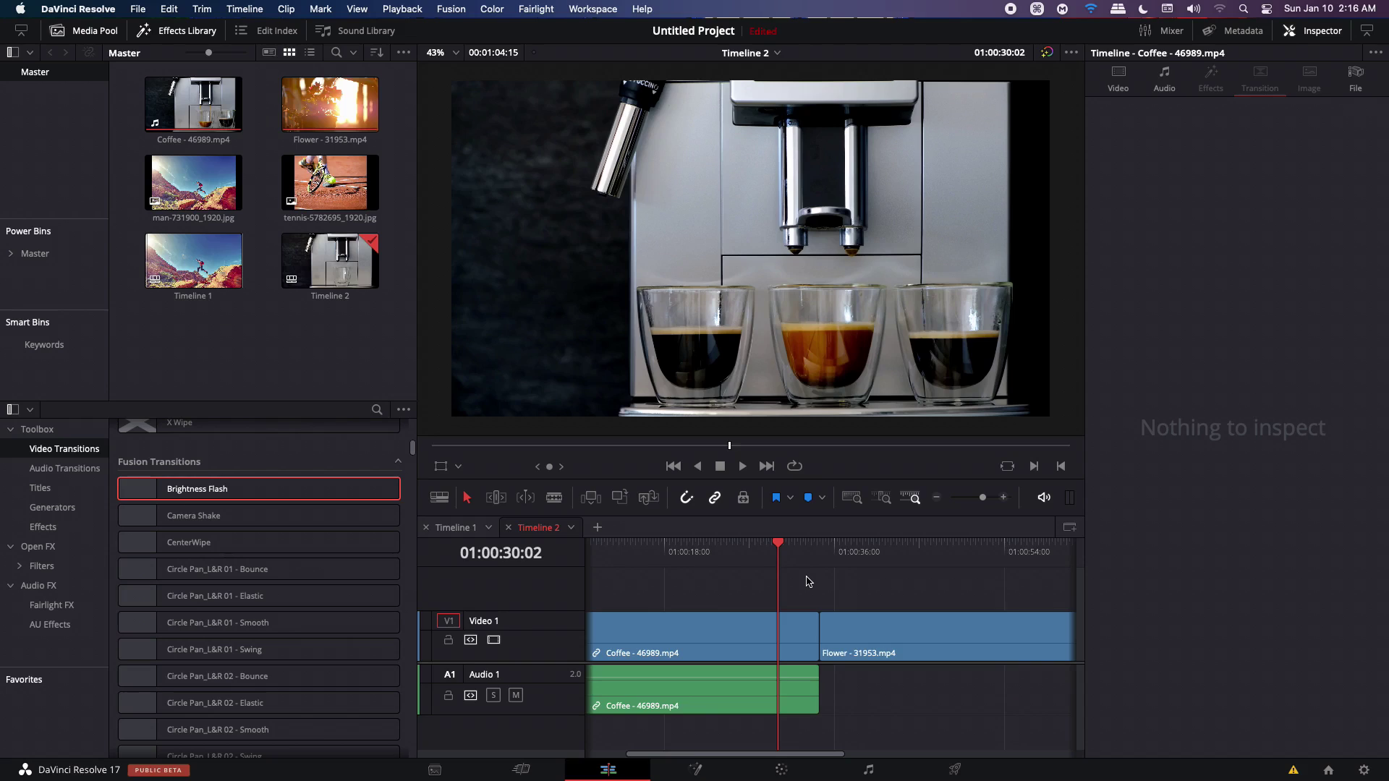
Step: Zoom the timeline in and trim the Coffee clip's out point shorter to leave handles
{"action": "left_click", "coordinate": [801, 630]}
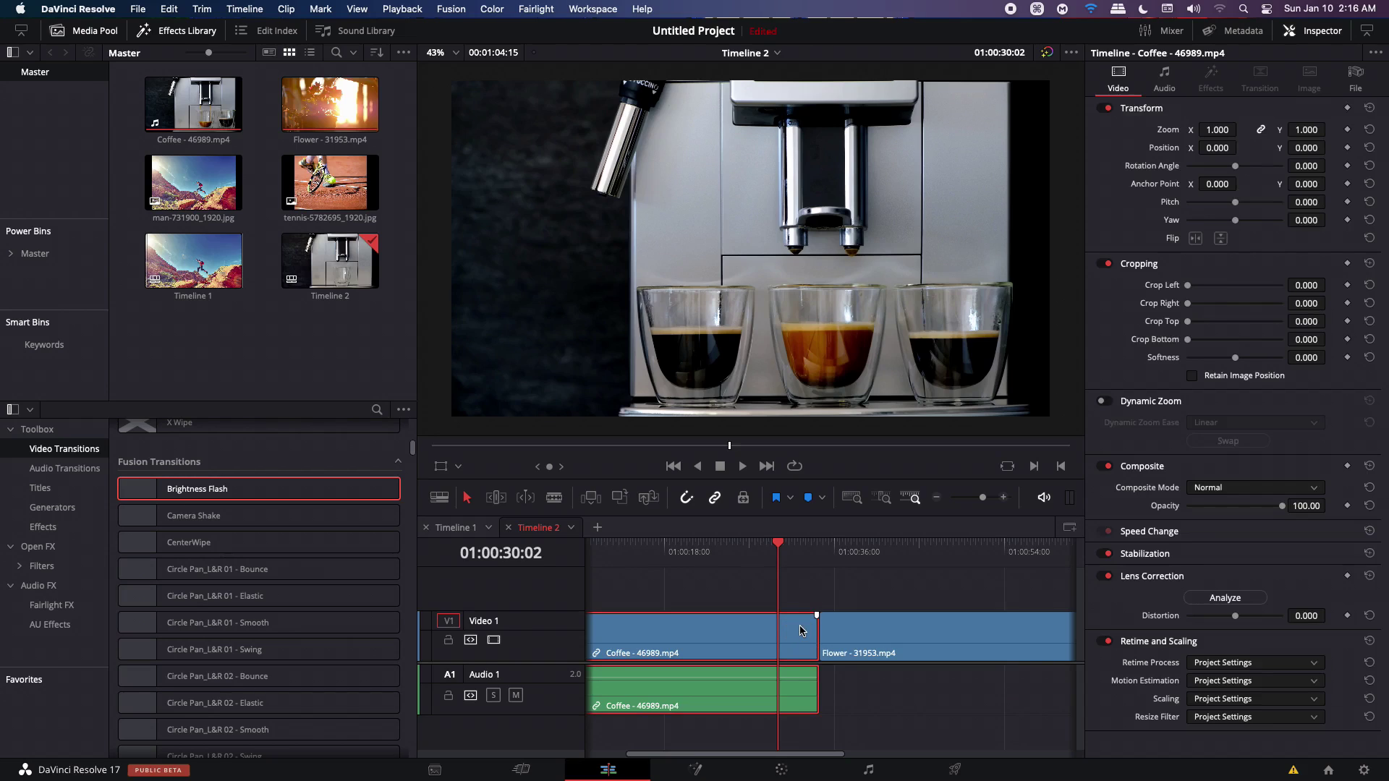
{"action": "left_click", "coordinate": [852, 637]}
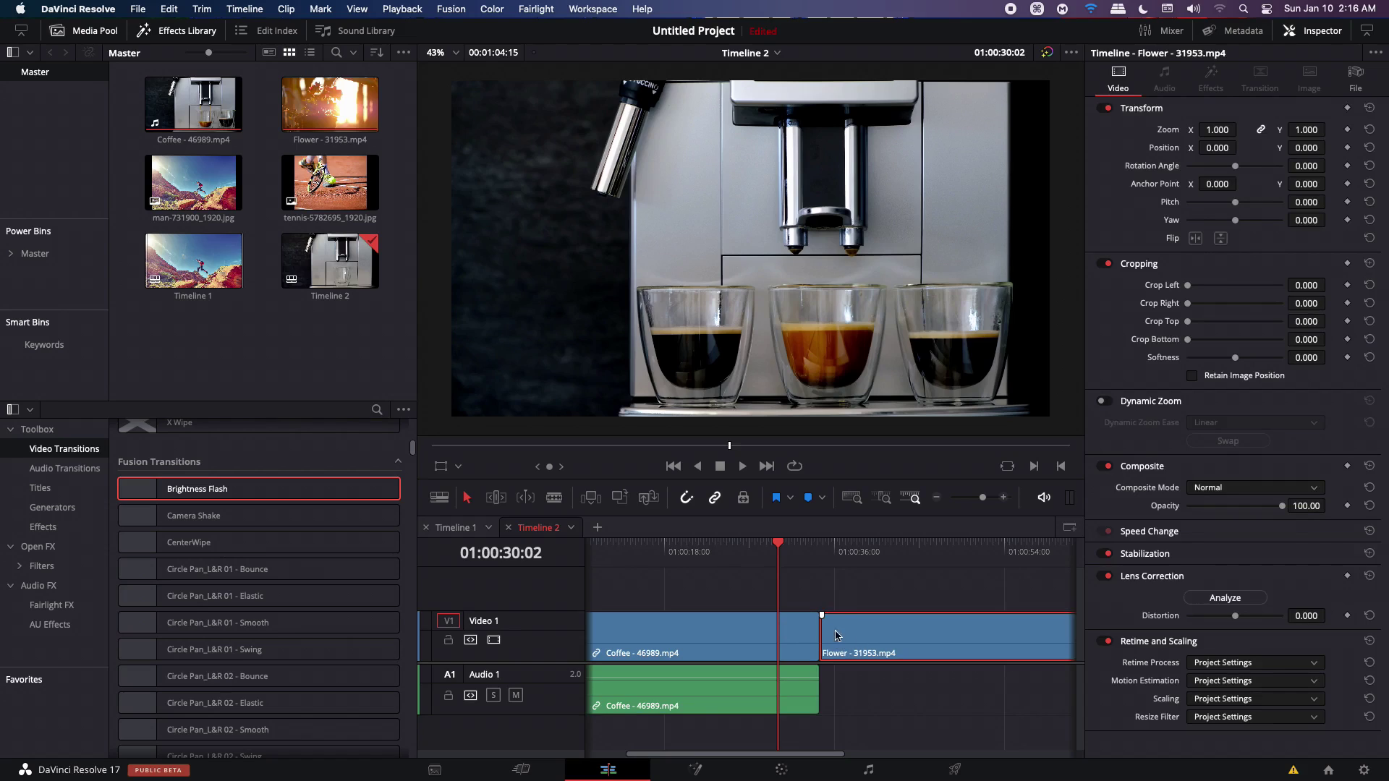
{"action": "left_click", "coordinate": [796, 639]}
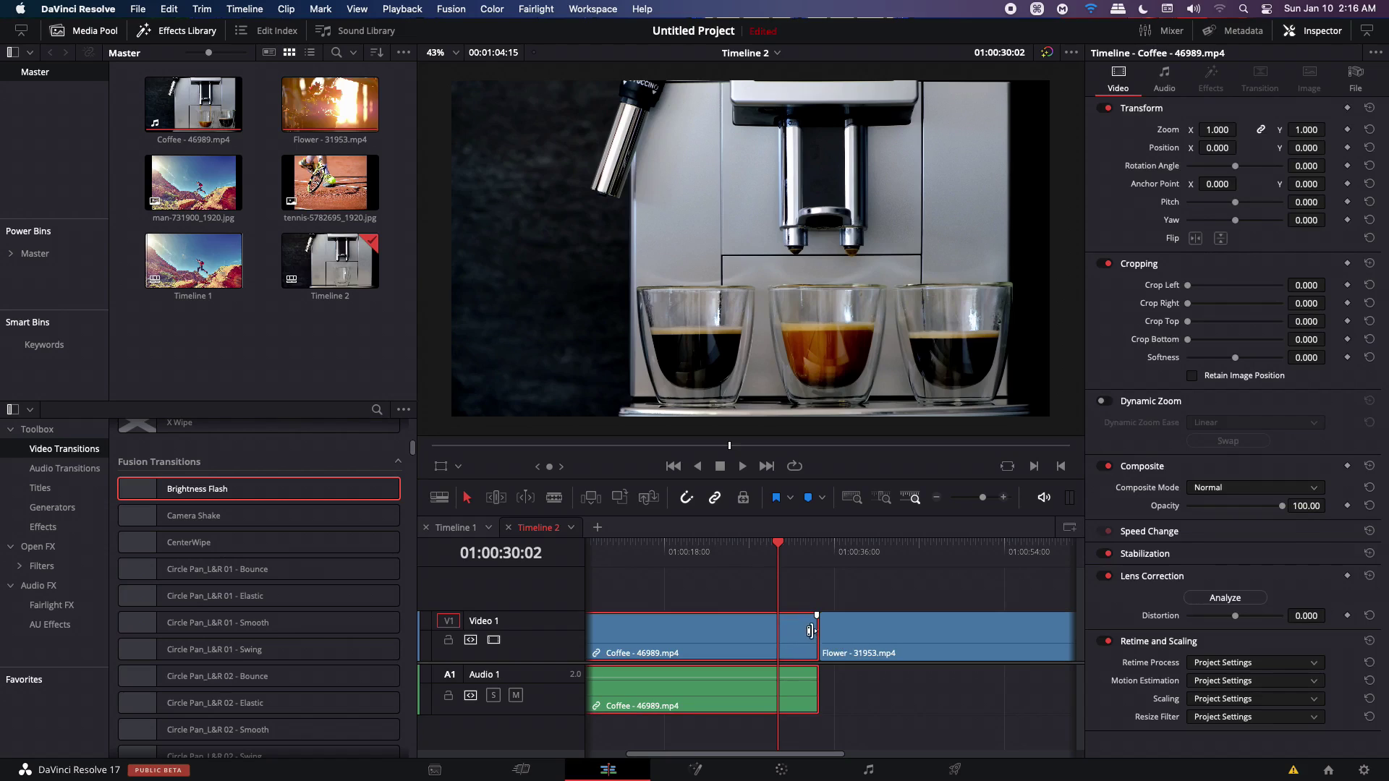
{"action": "left_click", "coordinate": [985, 501]}
{"action": "left_click_drag", "start_coordinate": [986, 500], "coordinate": [989, 500]}
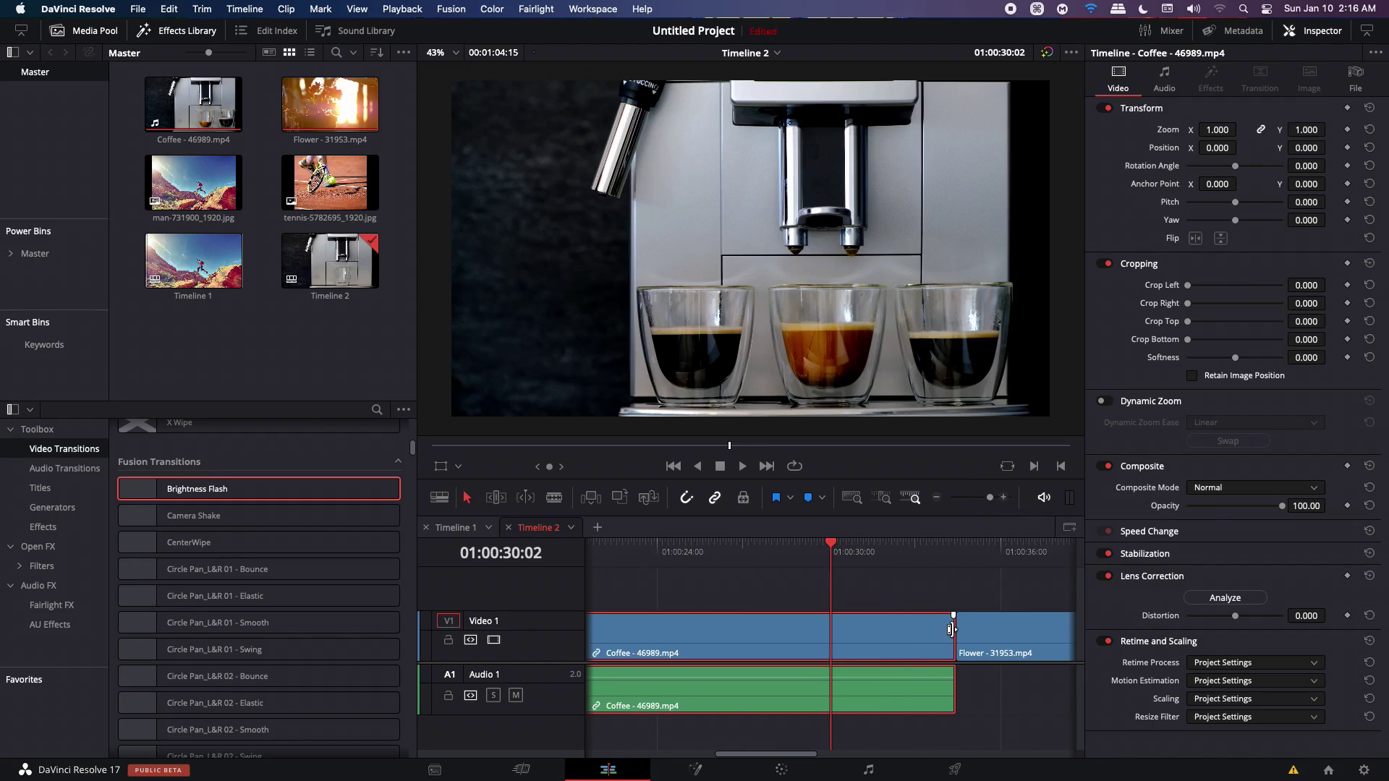
{"action": "left_click_drag", "start_coordinate": [951, 630], "coordinate": [796, 649]}
{"action": "scroll", "coordinate": [974, 644], "scroll_direction": "right", "scroll_amount": 5}
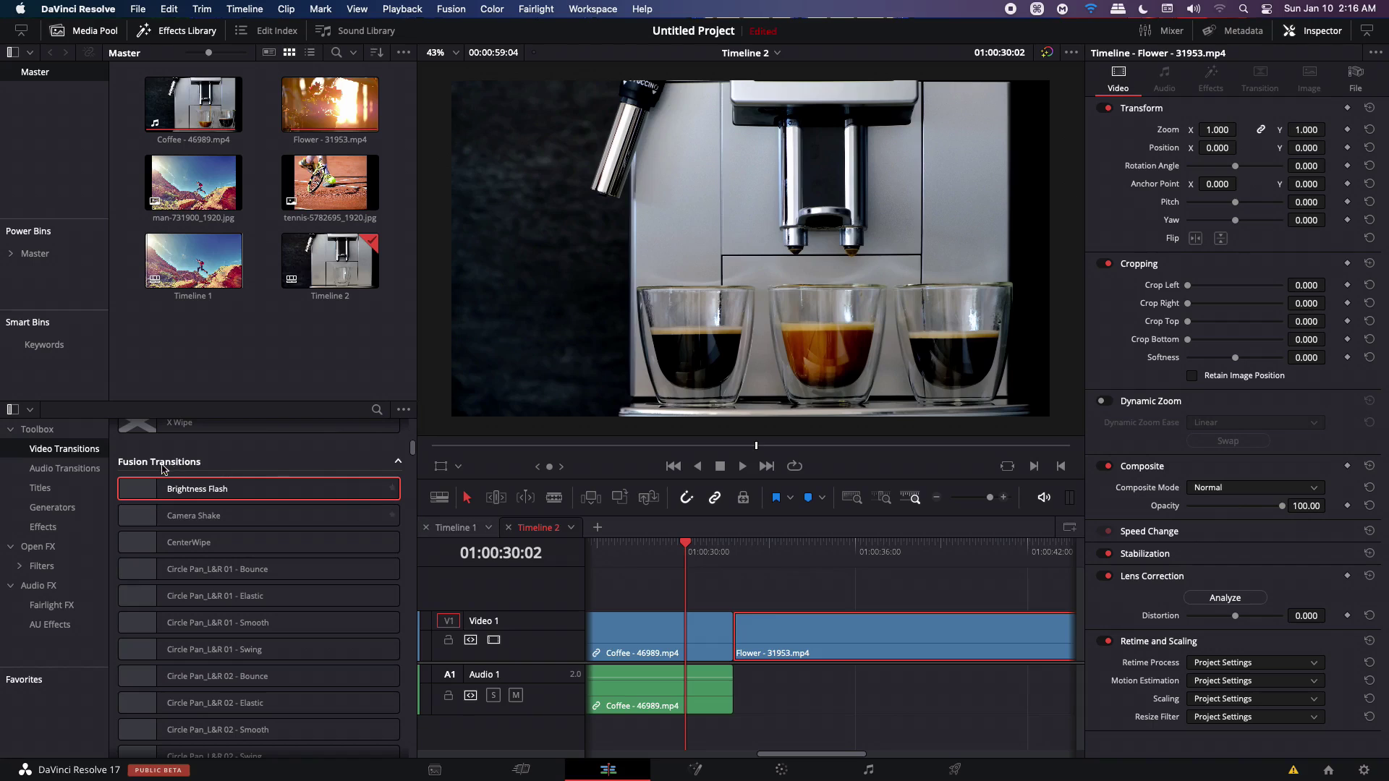
Step: Test Brightness Flash between the Coffee and Flower clips
{"action": "left_click", "coordinate": [177, 494]}
{"action": "left_click_drag", "start_coordinate": [177, 494], "coordinate": [916, 636]}
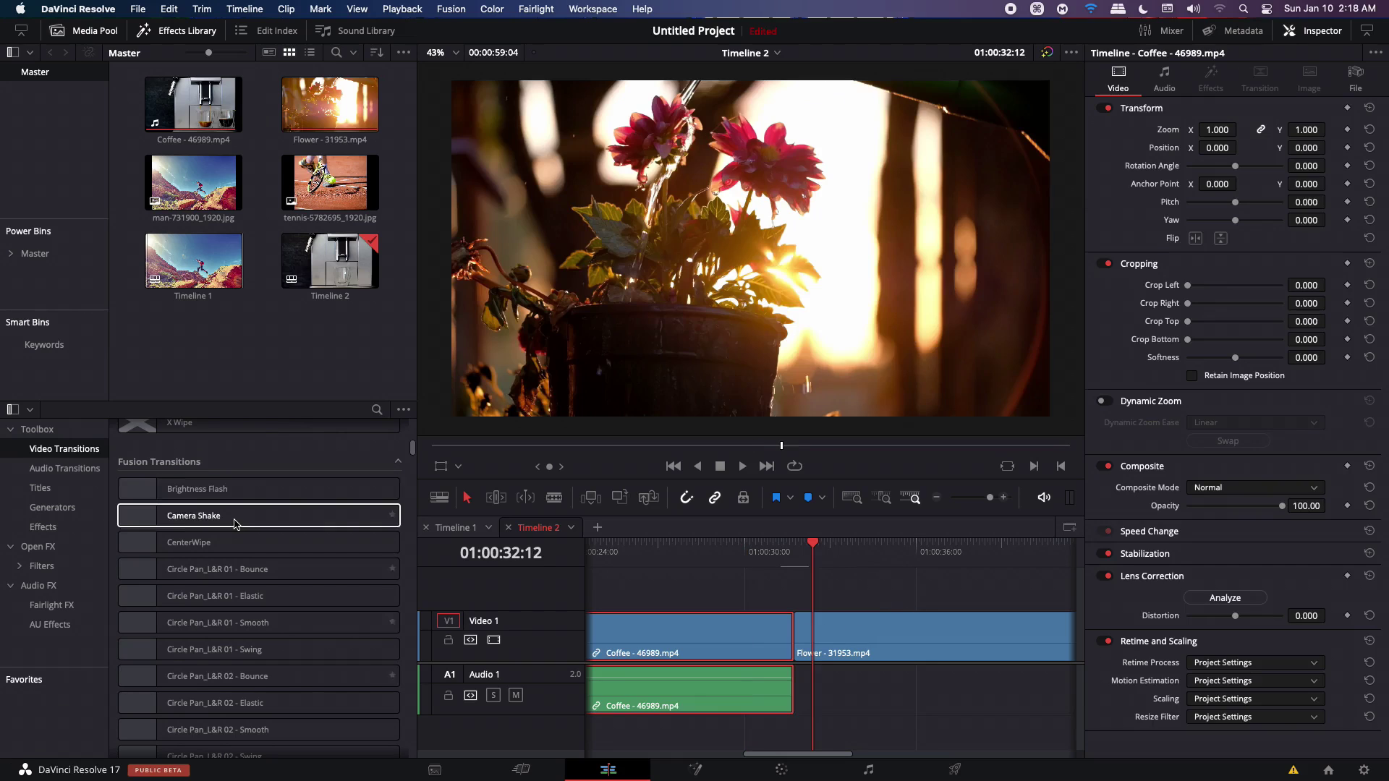
{"action": "scroll", "coordinate": [248, 579], "scroll_direction": "up", "scroll_amount": 2}
{"action": "scroll", "coordinate": [247, 579], "scroll_direction": "down", "scroll_amount": 4}
{"action": "scroll", "coordinate": [247, 579], "scroll_direction": "down", "scroll_amount": 5}
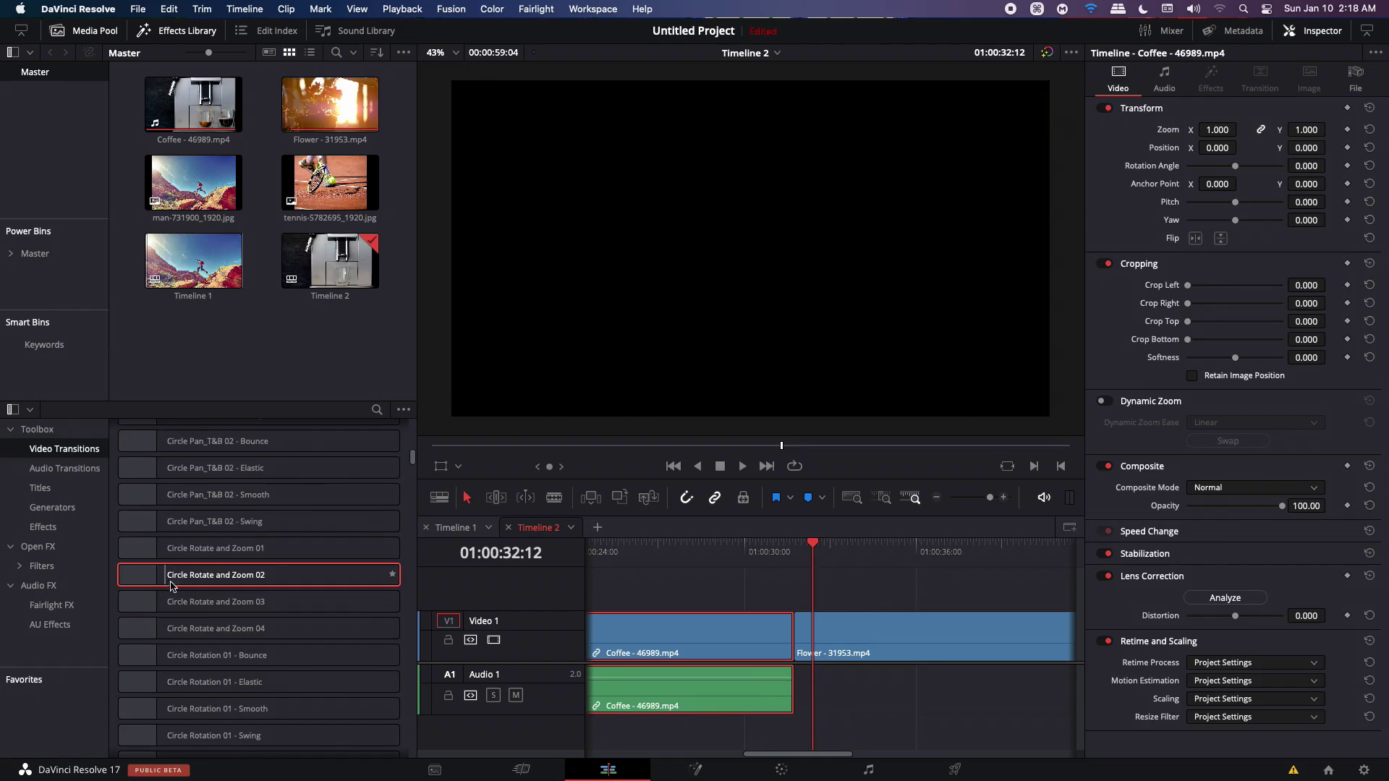
Step: Put Circle Rotate and Zoom 02 on the Coffee/Flower cut, 2.2 s long, aligned Start on Edit
{"action": "left_click", "coordinate": [199, 579]}
{"action": "left_click_drag", "start_coordinate": [199, 579], "coordinate": [852, 637]}
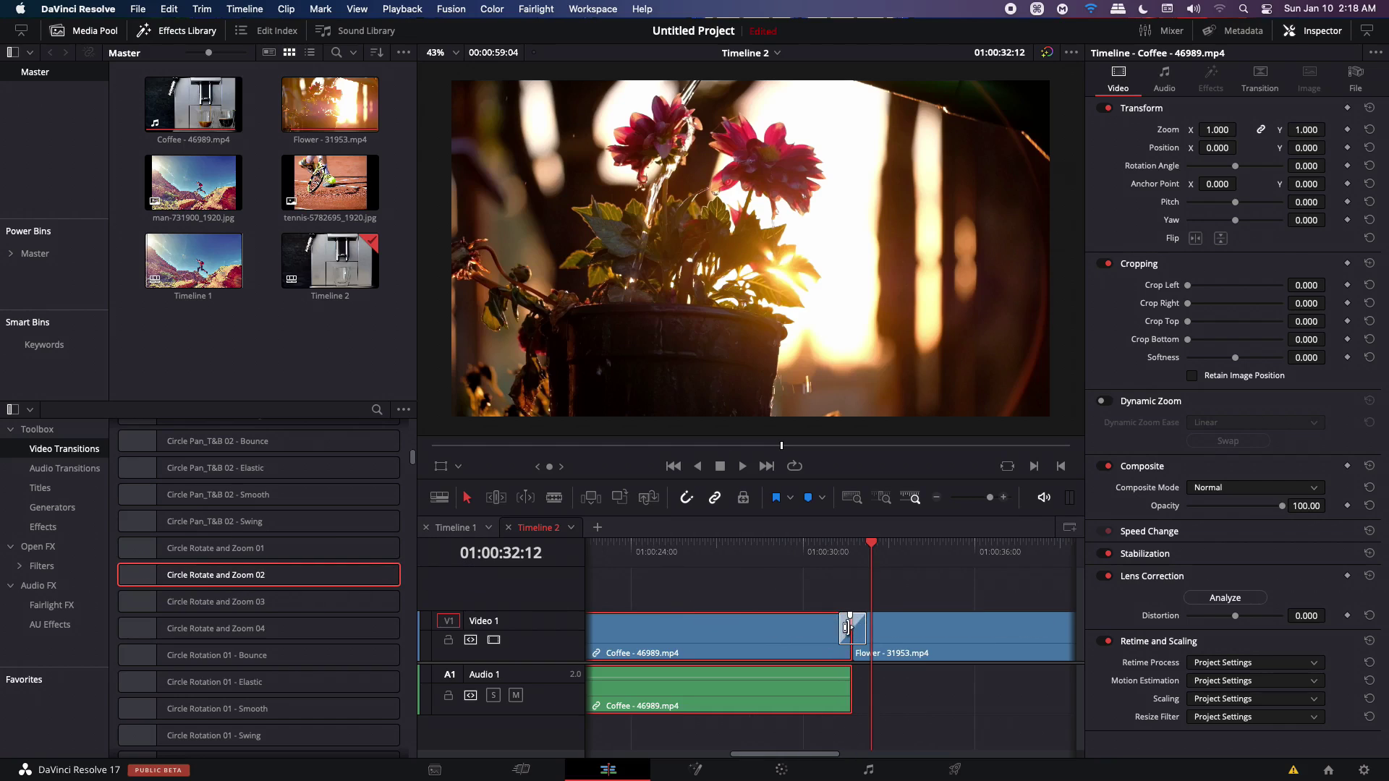
{"action": "left_click", "coordinate": [854, 634]}
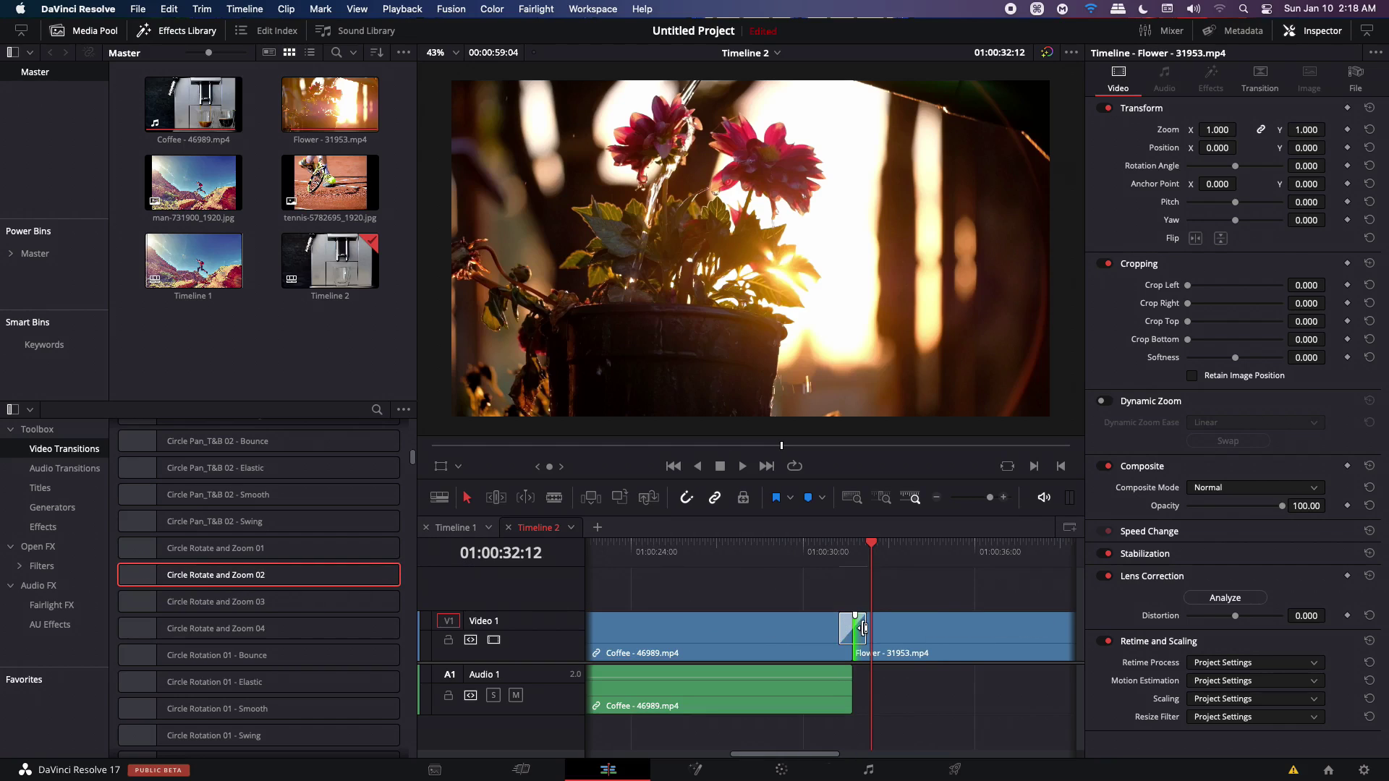
{"action": "left_click", "coordinate": [863, 629]}
{"action": "left_click_drag", "start_coordinate": [869, 630], "coordinate": [883, 630]}
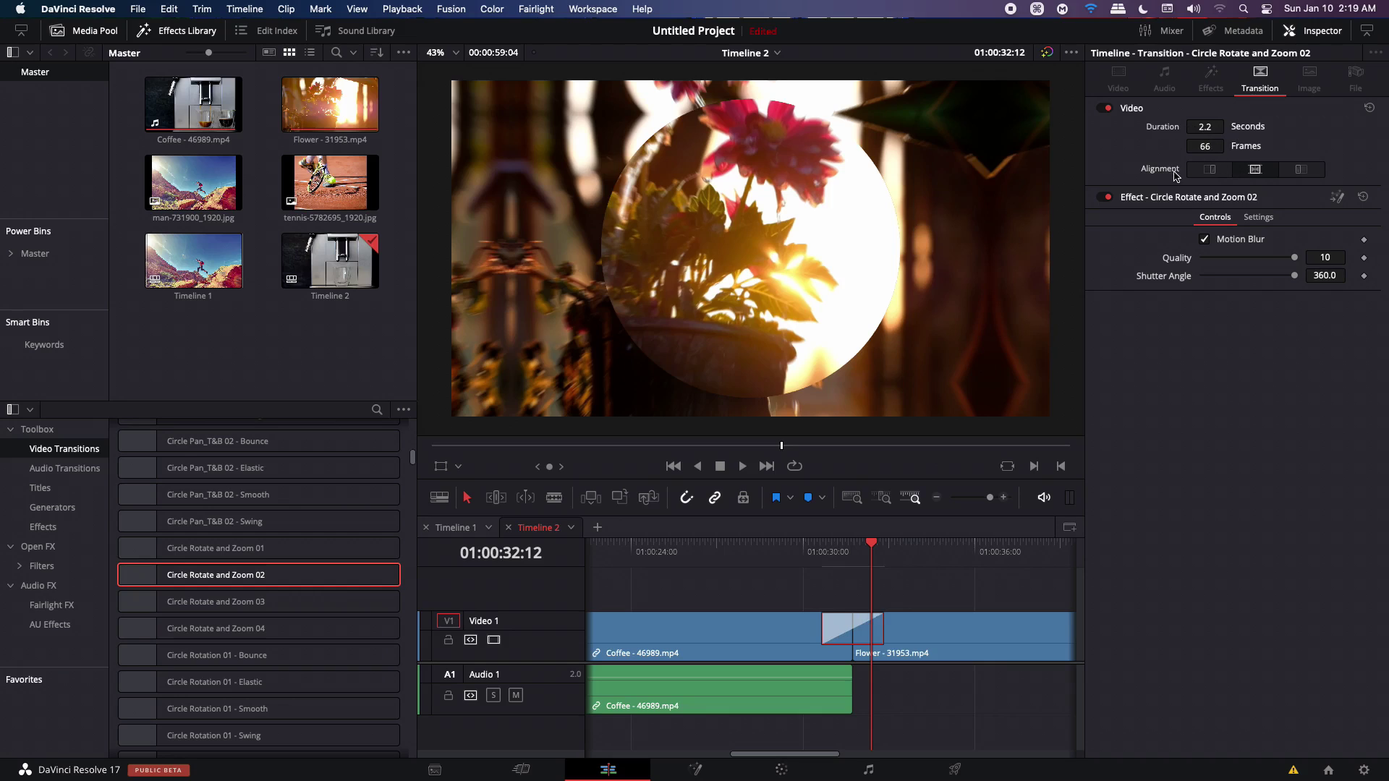
{"action": "left_click", "coordinate": [1213, 169]}
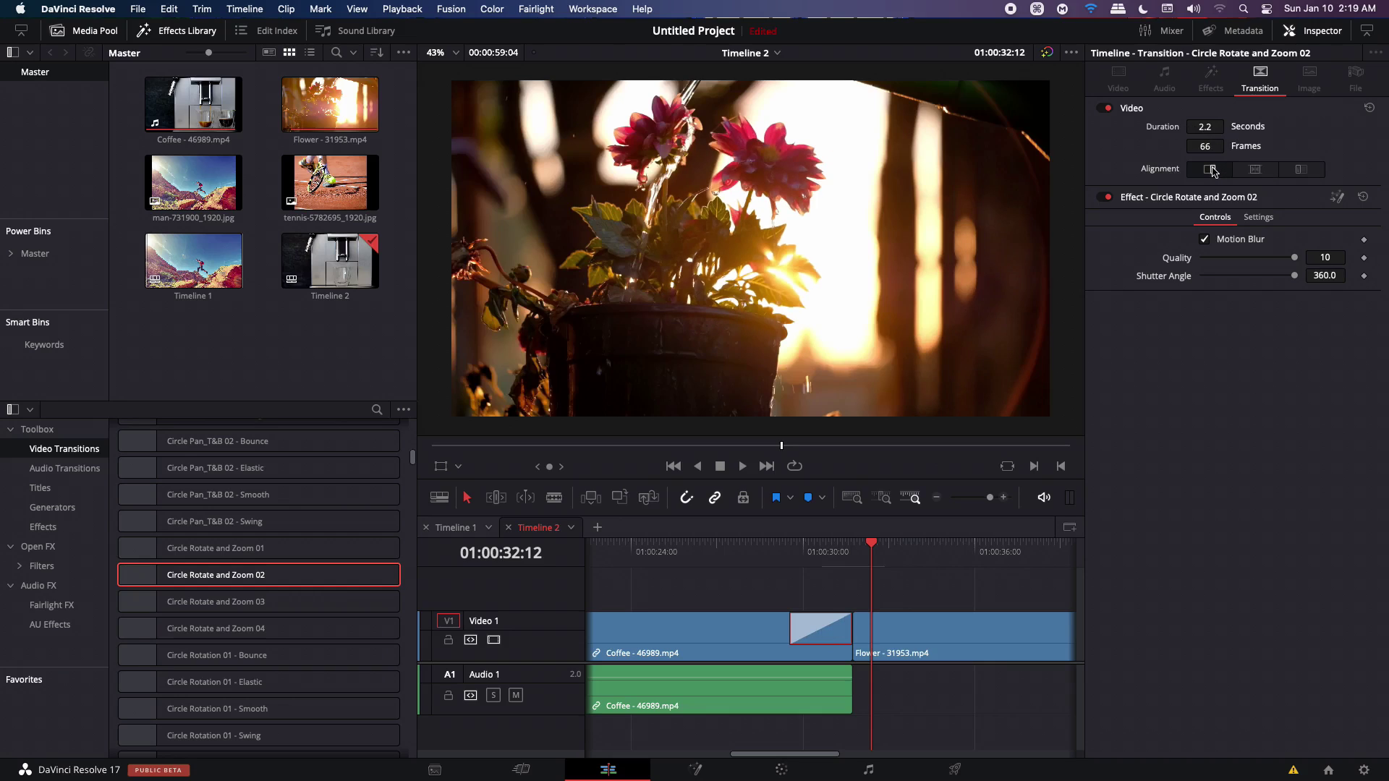
{"action": "left_click", "coordinate": [1300, 169]}
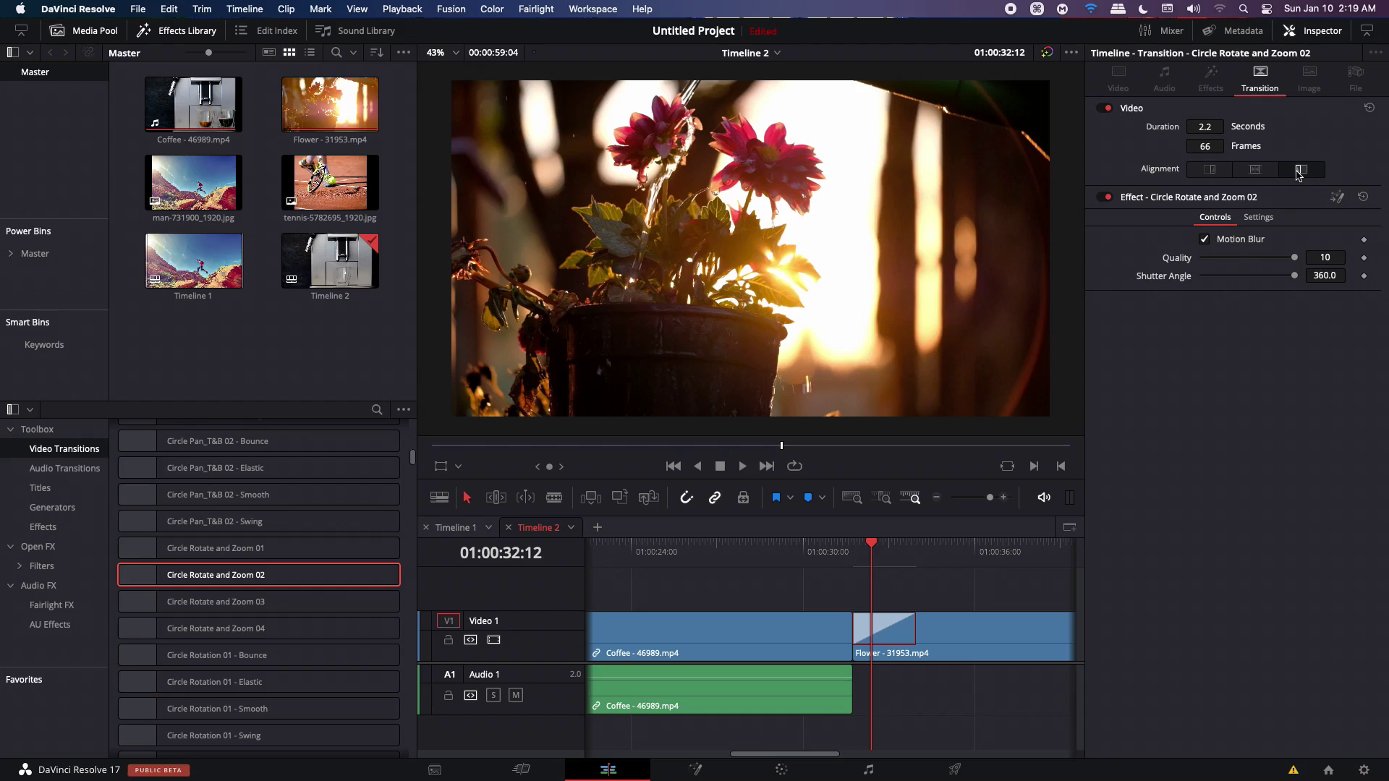
Step: Centre the transition on the cut, keep Motion Blur on and set its Quality to 20
{"action": "left_click", "coordinate": [1256, 170]}
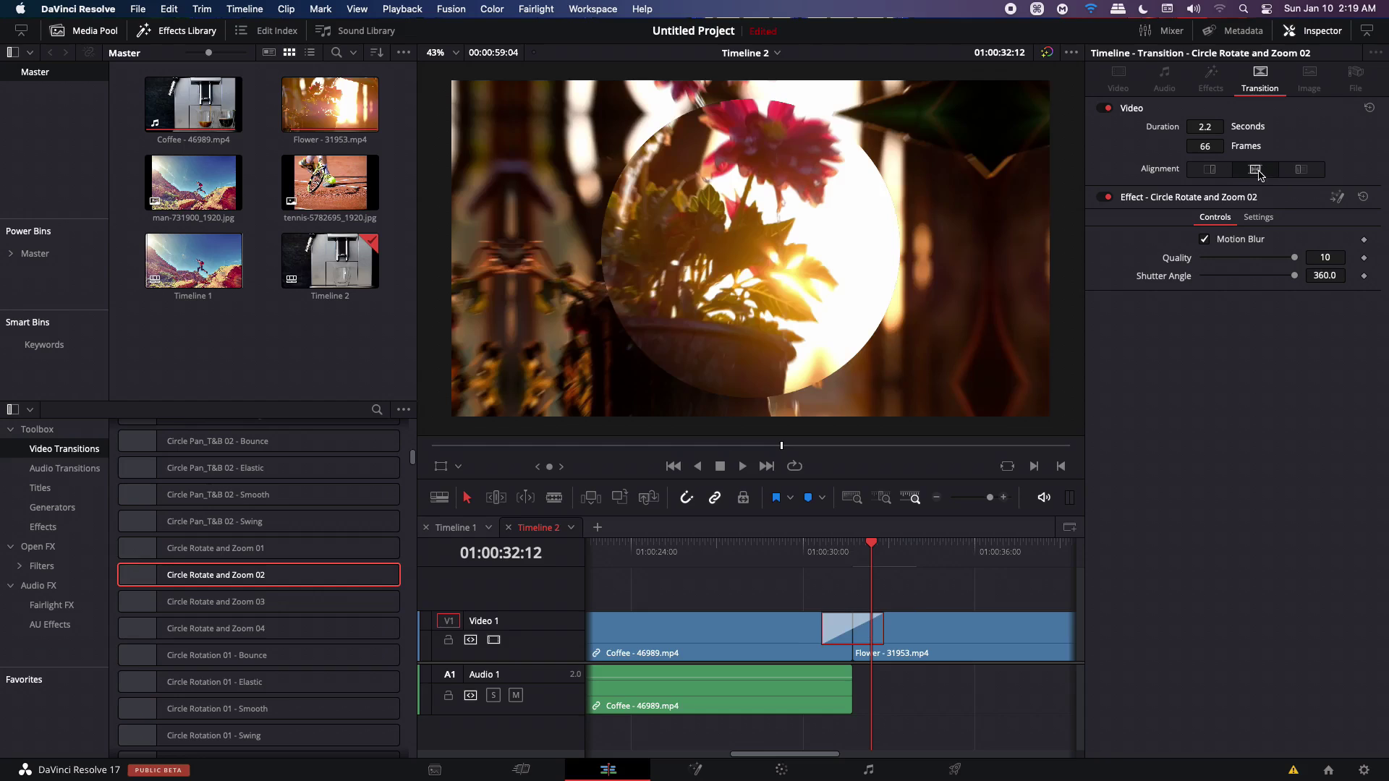
{"action": "left_click", "coordinate": [1206, 241]}
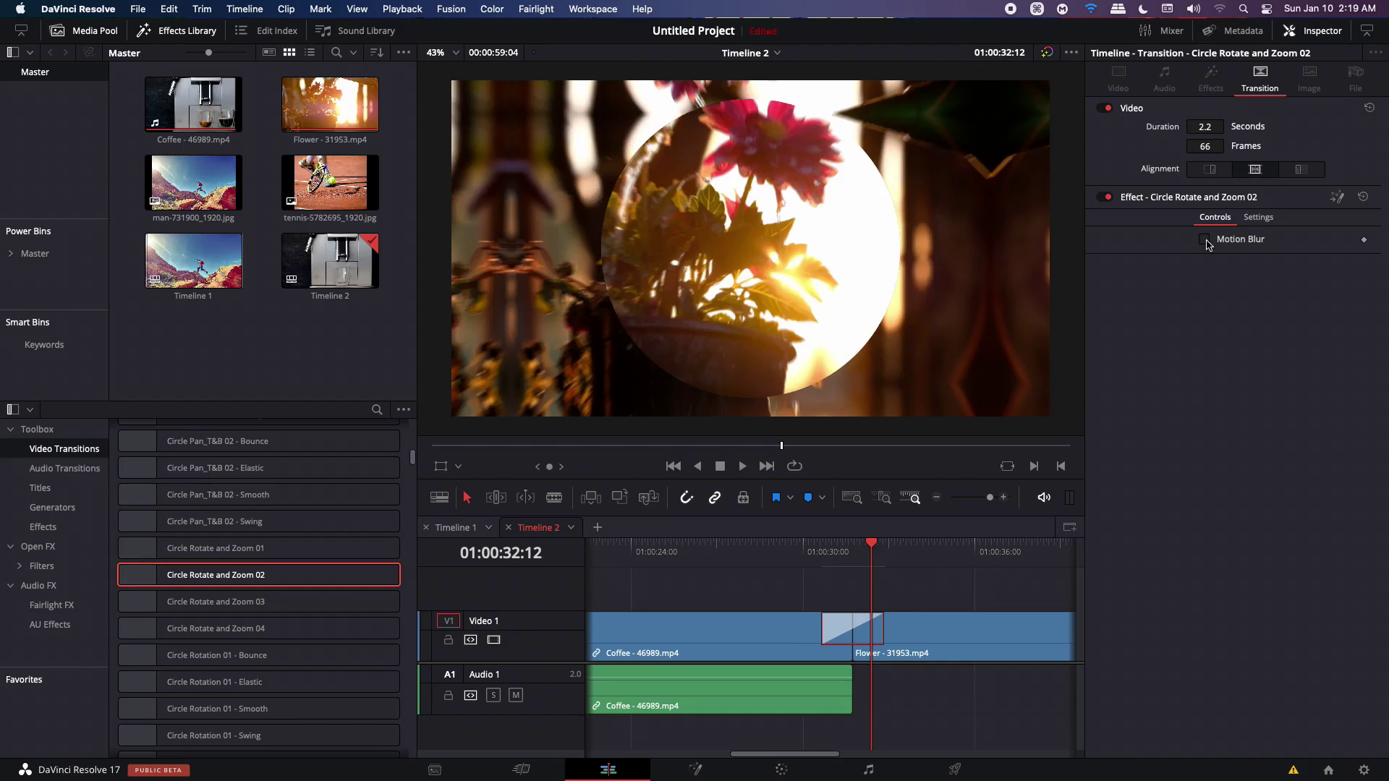
{"action": "left_click", "coordinate": [1206, 240]}
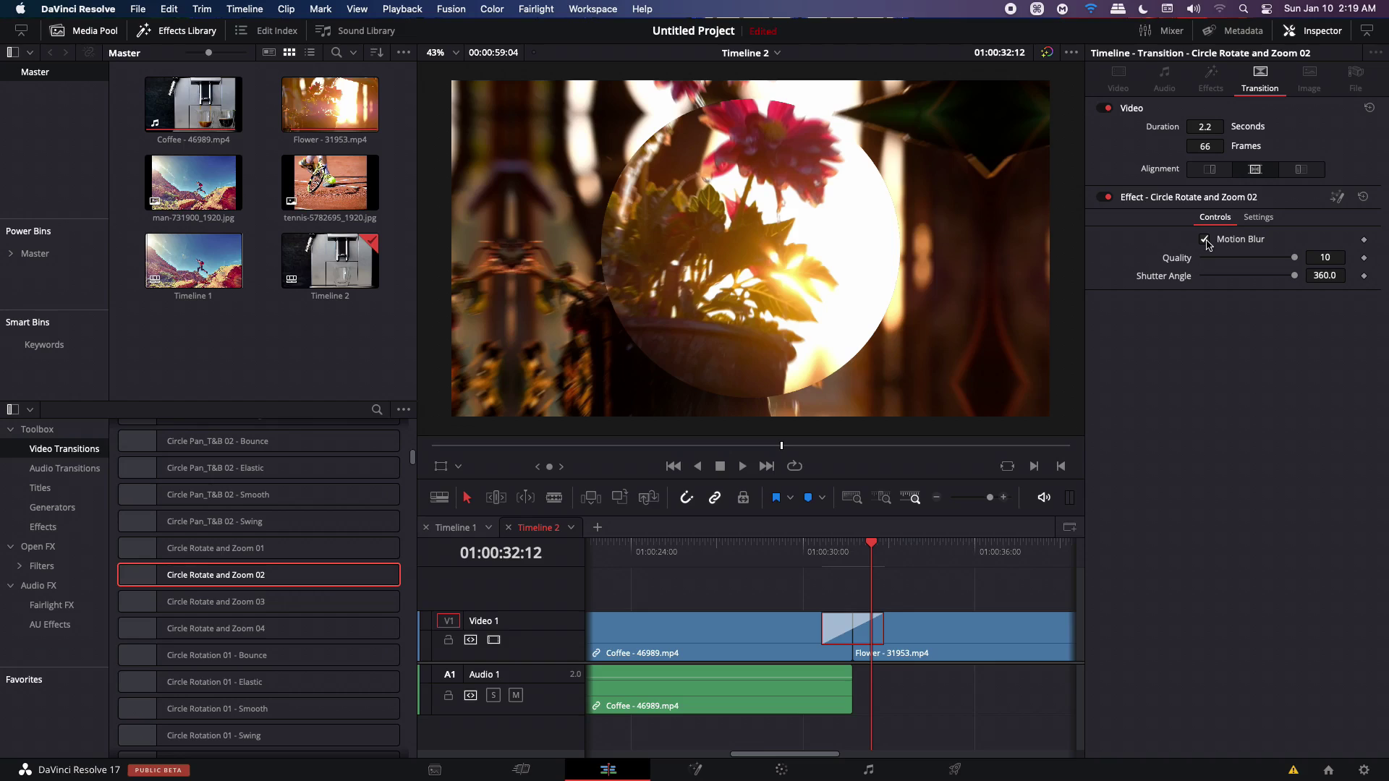
{"action": "left_click", "coordinate": [1329, 256]}
{"action": "type", "text": "20"}
{"action": "key", "text": "Return"}
Step: Double the Shutter Angle to 720.0 and preview the transition from just before the cut
{"action": "left_click", "coordinate": [1337, 277]}
{"action": "type", "text": "*"}
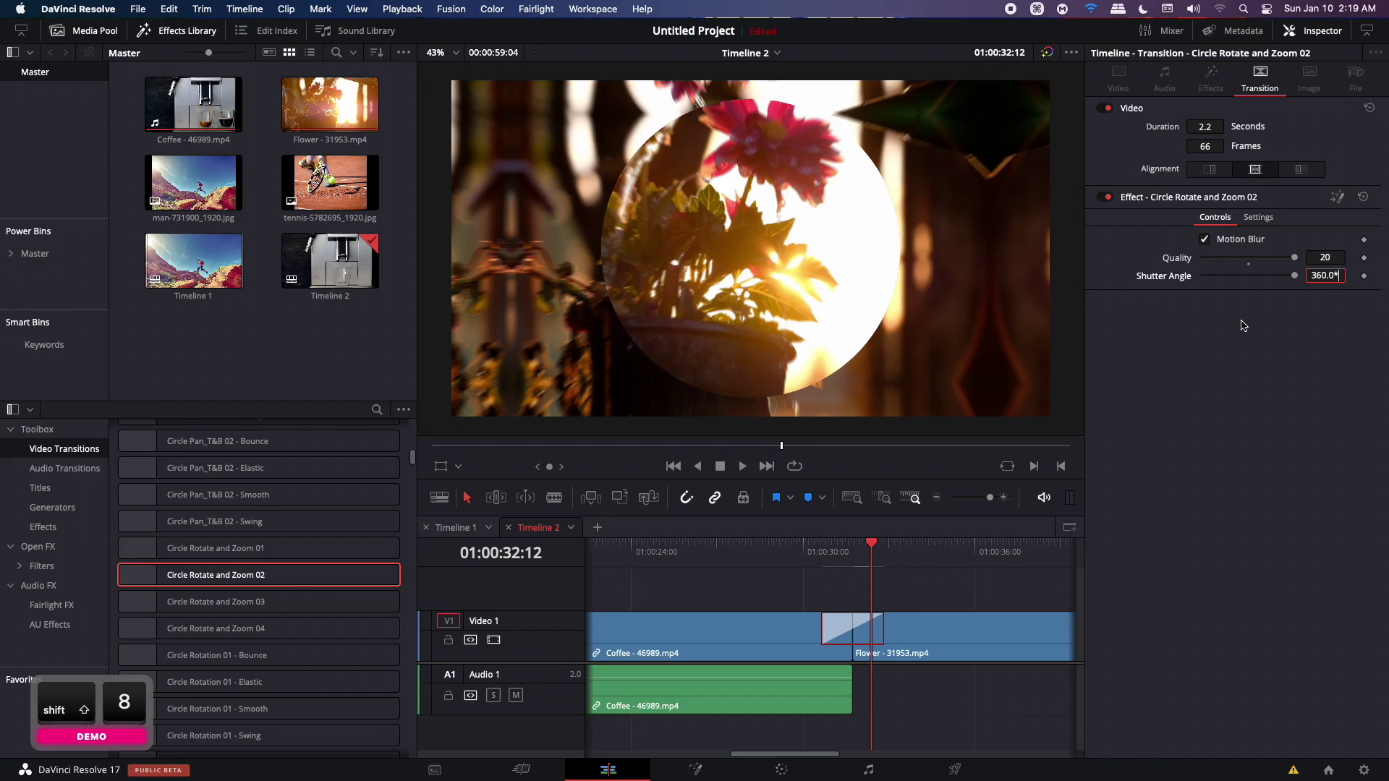
{"action": "type", "text": "2"}
{"action": "key", "text": "Return"}
{"action": "left_click", "coordinate": [853, 554]}
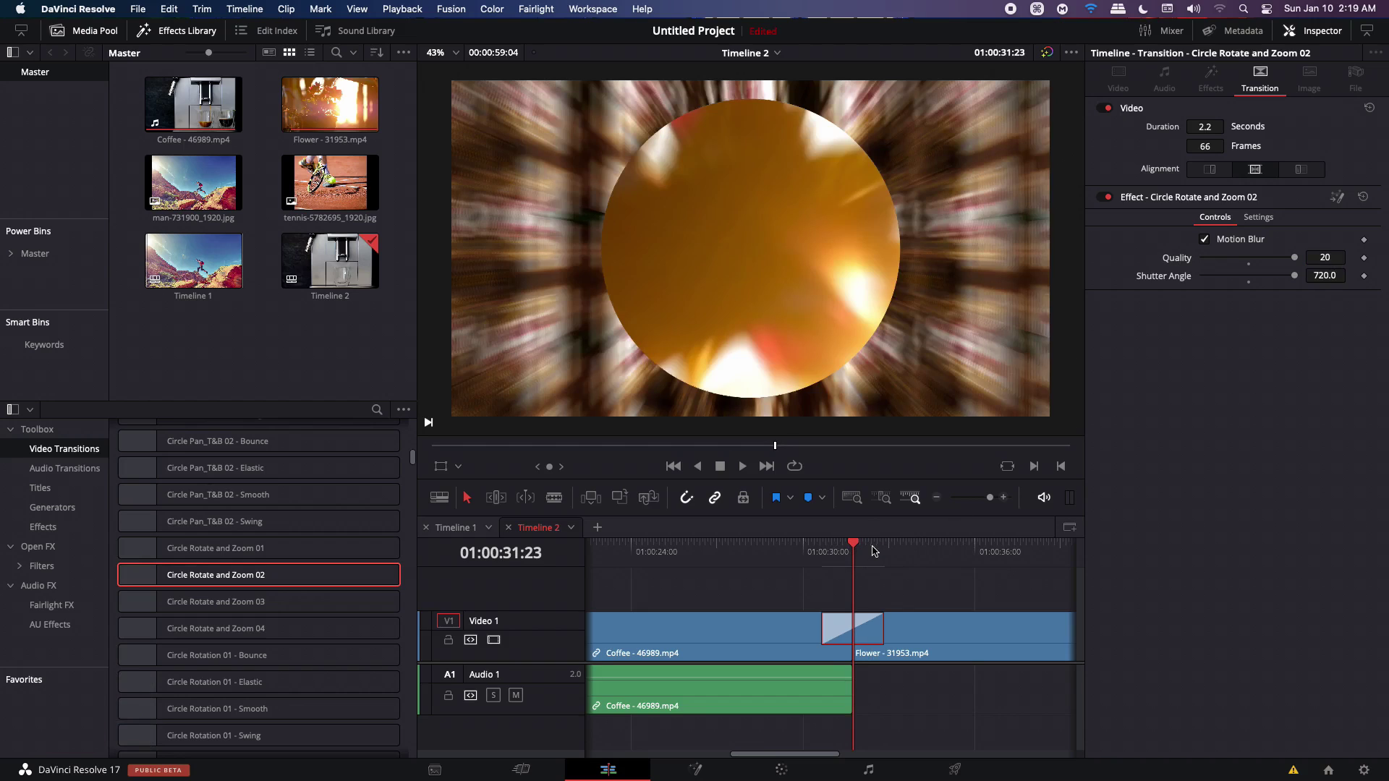
{"action": "left_click", "coordinate": [824, 553]}
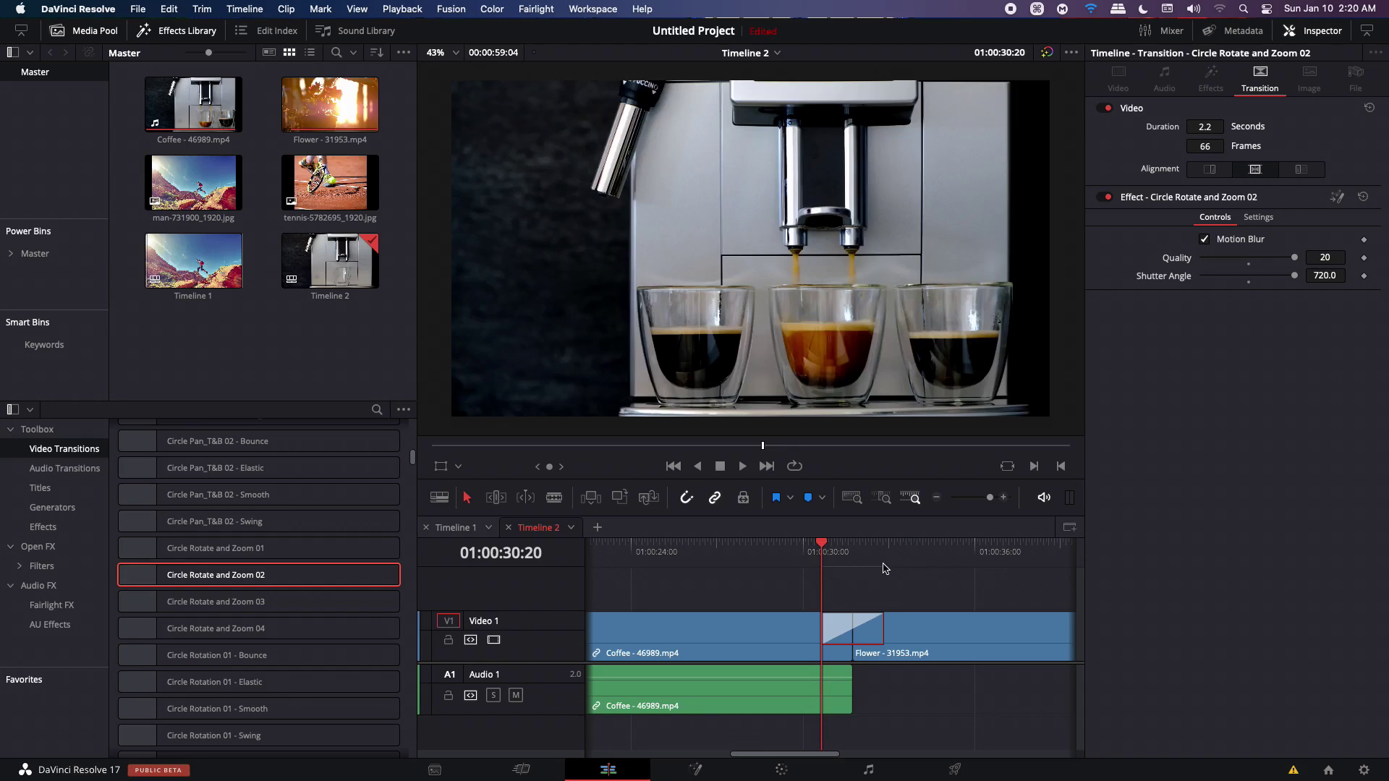
{"action": "left_click", "coordinate": [1002, 497]}
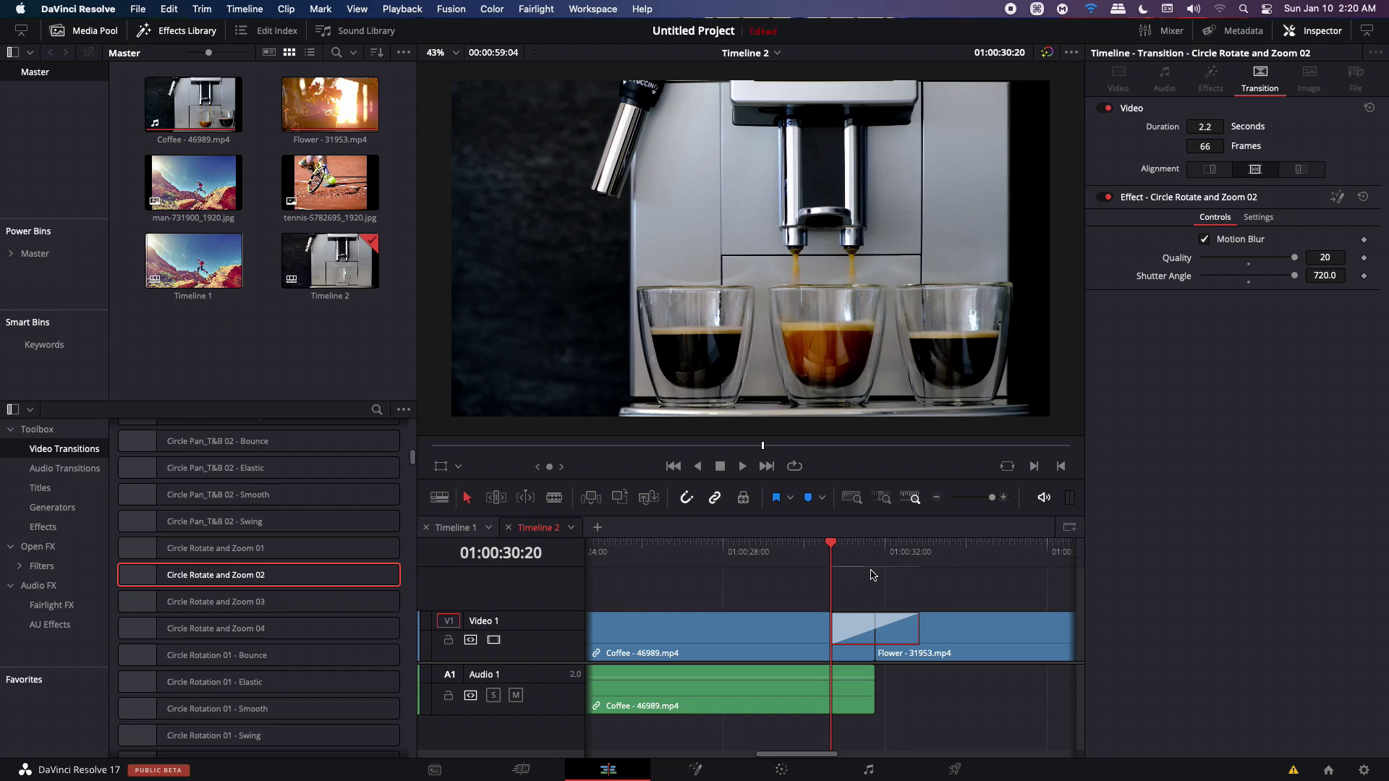
Step: Switch to Timeline 1, zoom in on the image clips, and scroll transitions to the Pan to Right presets
{"action": "left_click", "coordinate": [454, 530]}
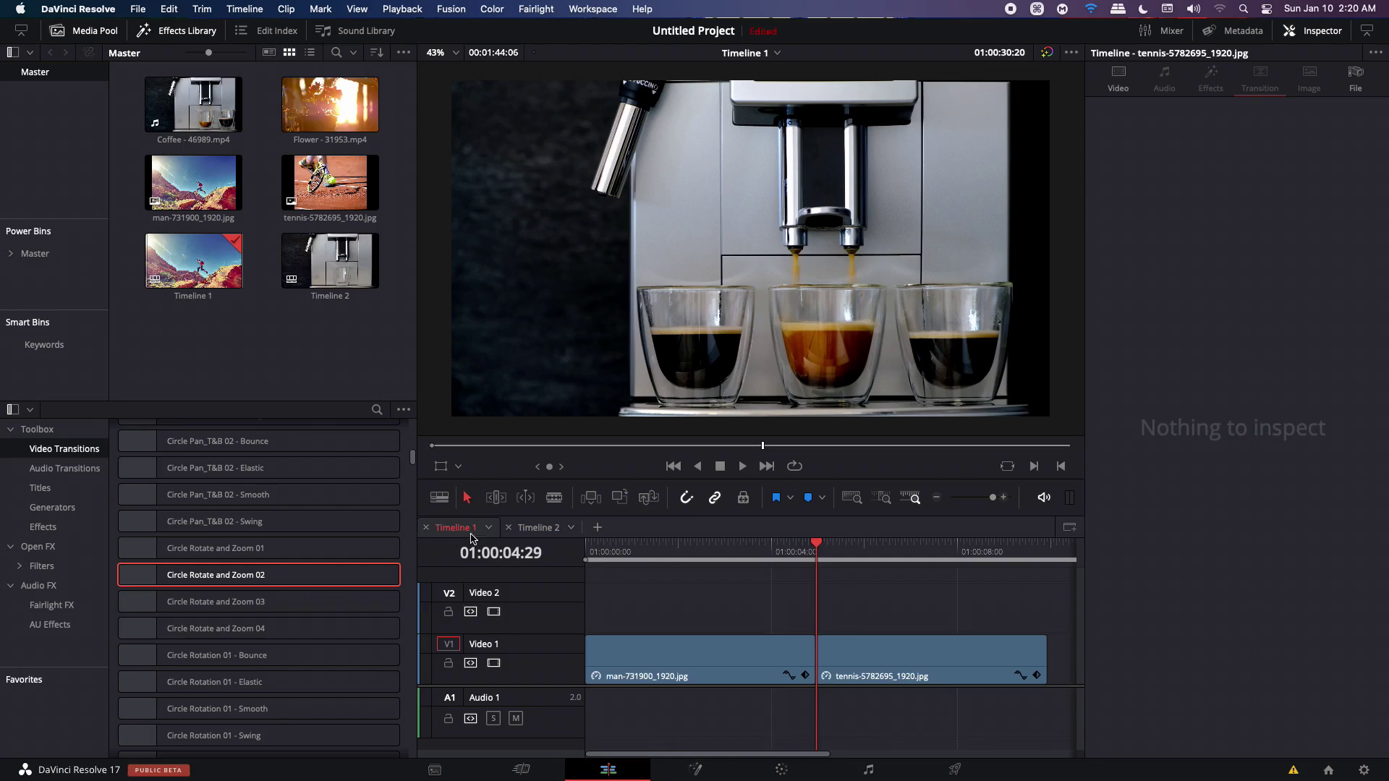
{"action": "left_click_drag", "start_coordinate": [993, 498], "coordinate": [993, 501]}
{"action": "scroll", "coordinate": [210, 575], "scroll_direction": "down", "scroll_amount": 10}
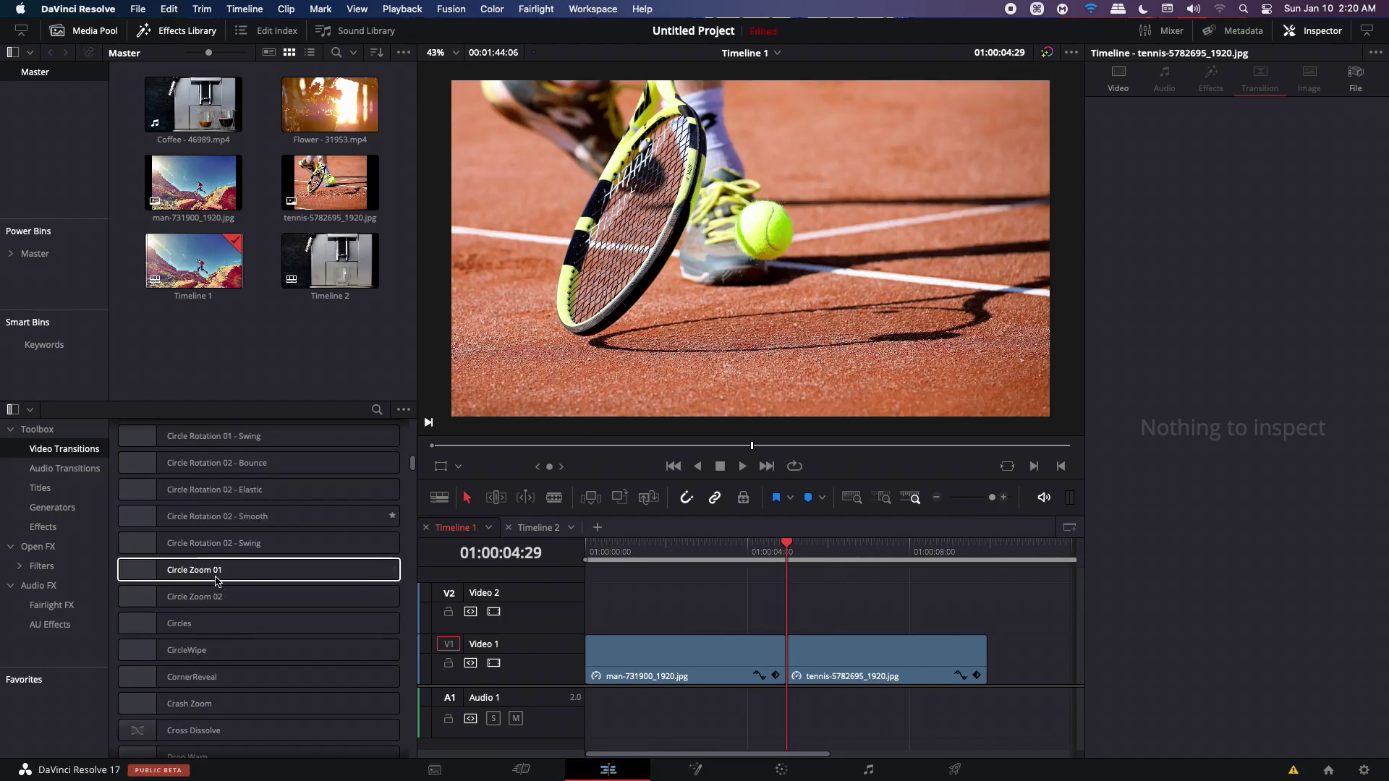
{"action": "scroll", "coordinate": [216, 581], "scroll_direction": "down", "scroll_amount": 2}
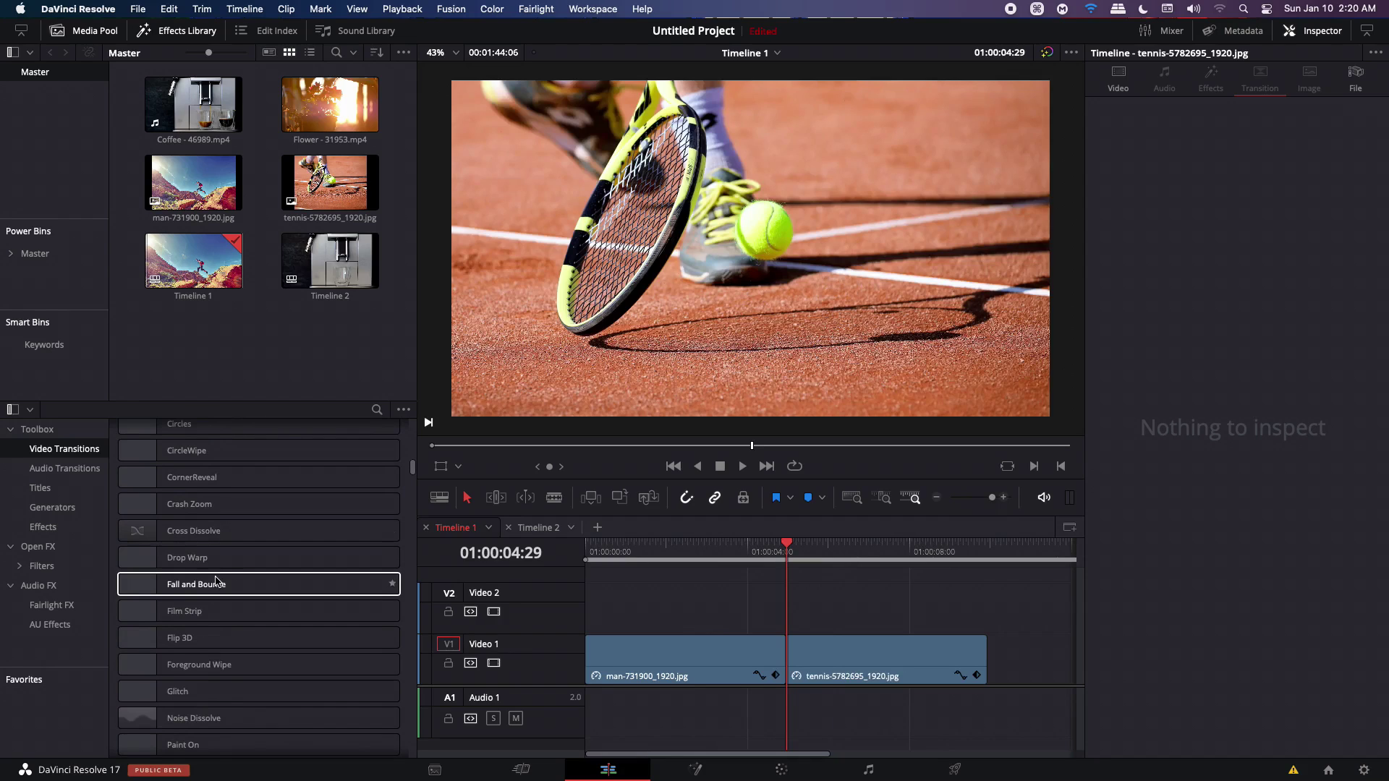
{"action": "scroll", "coordinate": [216, 581], "scroll_direction": "down", "scroll_amount": 8}
{"action": "scroll", "coordinate": [215, 581], "scroll_direction": "down", "scroll_amount": 4}
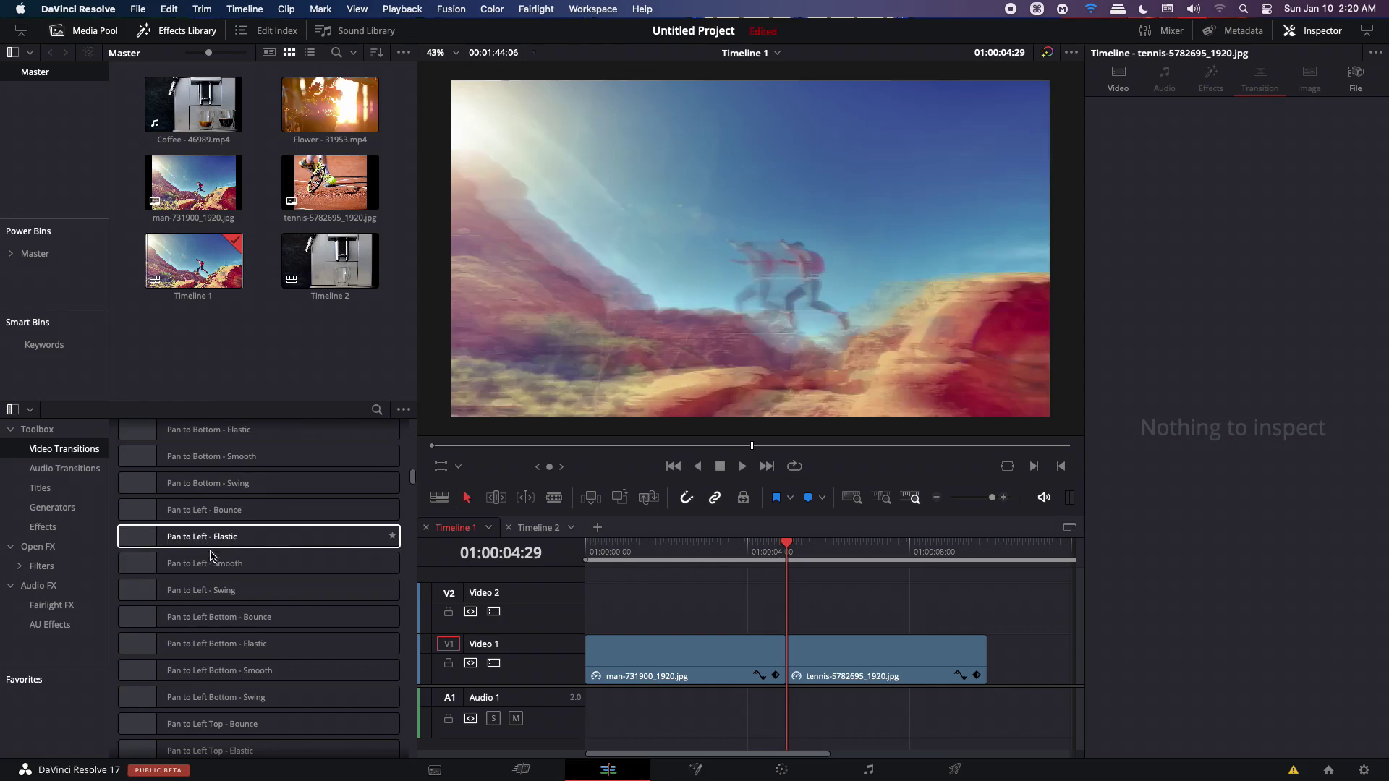
{"action": "scroll", "coordinate": [217, 572], "scroll_direction": "down", "scroll_amount": 2}
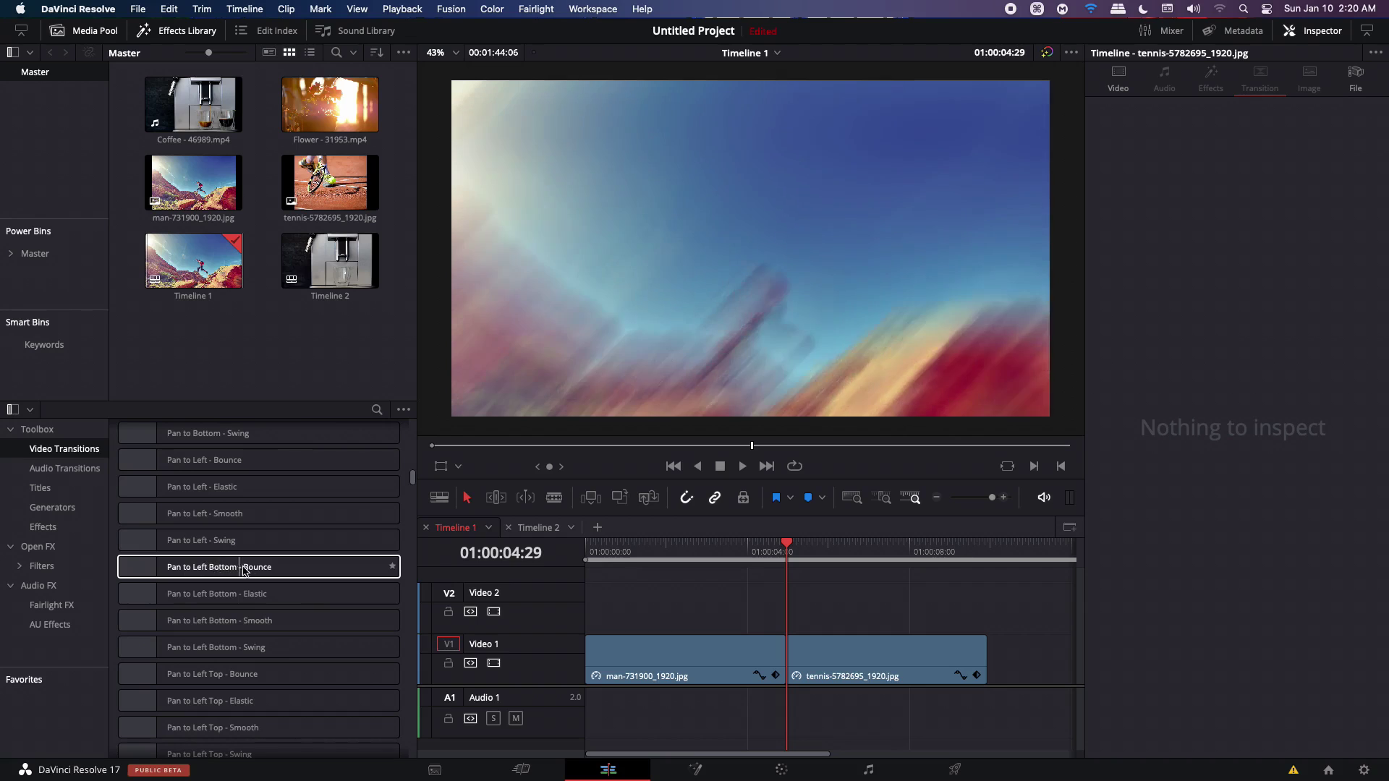
{"action": "scroll", "coordinate": [217, 599], "scroll_direction": "down", "scroll_amount": 5}
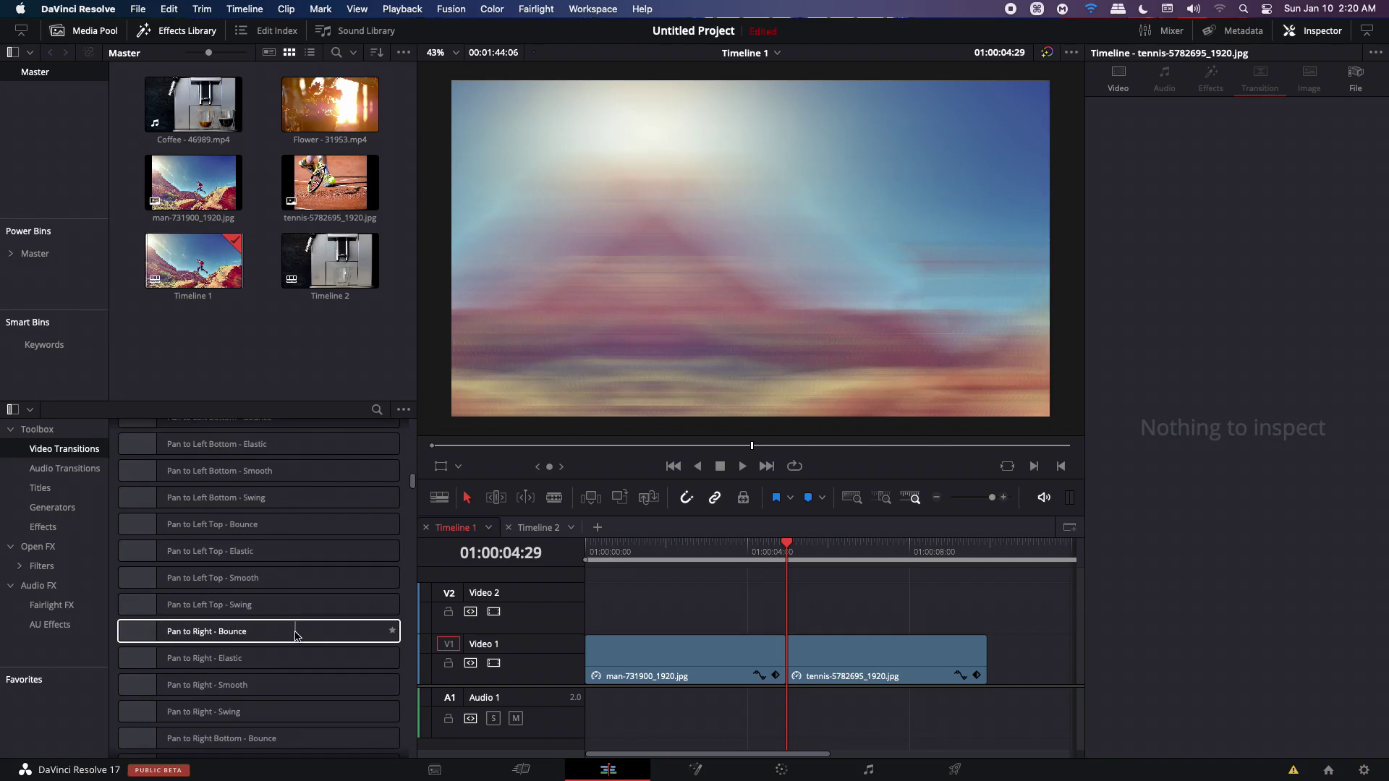
Step: Add Pan to Right - Bounce between the man and tennis images and preview it
{"action": "left_click_drag", "start_coordinate": [244, 634], "coordinate": [816, 651]}
{"action": "left_click", "coordinate": [754, 552]}
{"action": "key", "text": "space"}
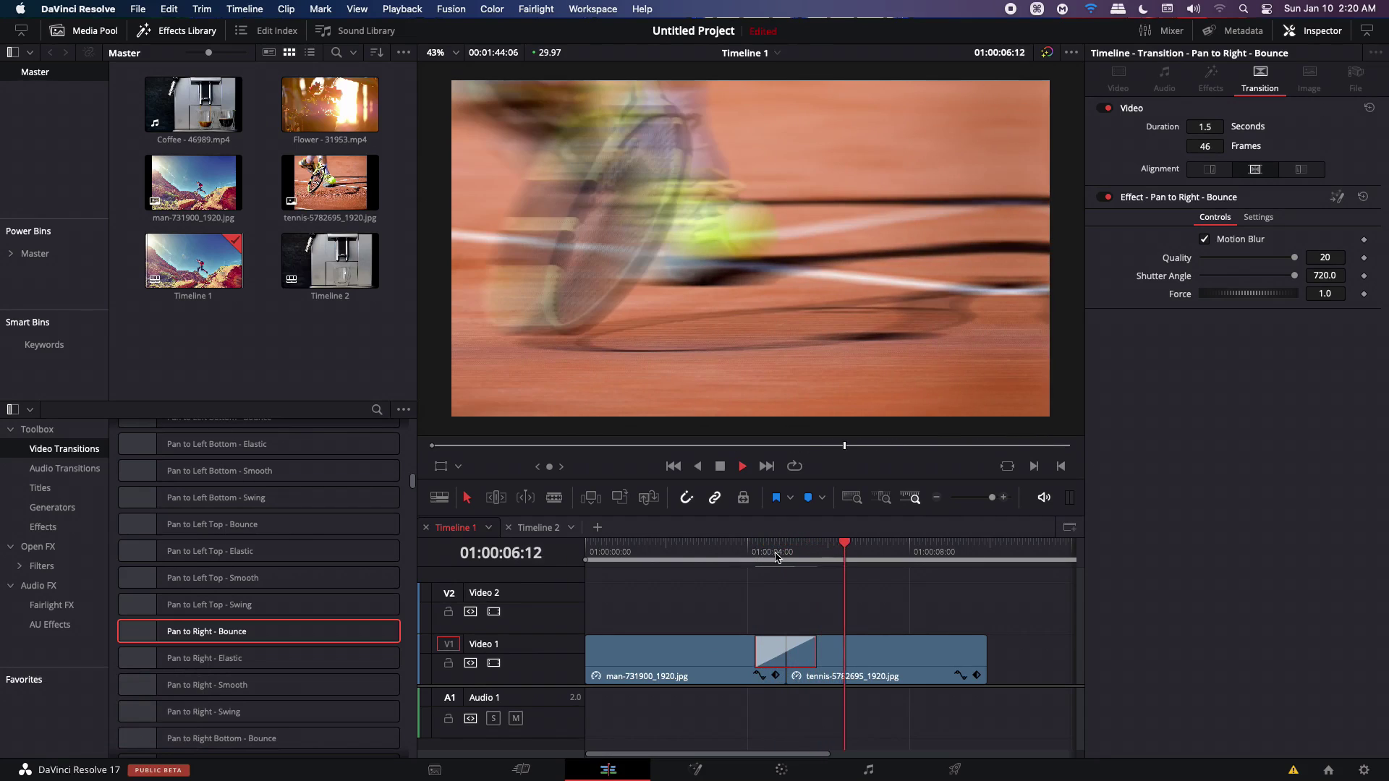
{"action": "key", "text": "space"}
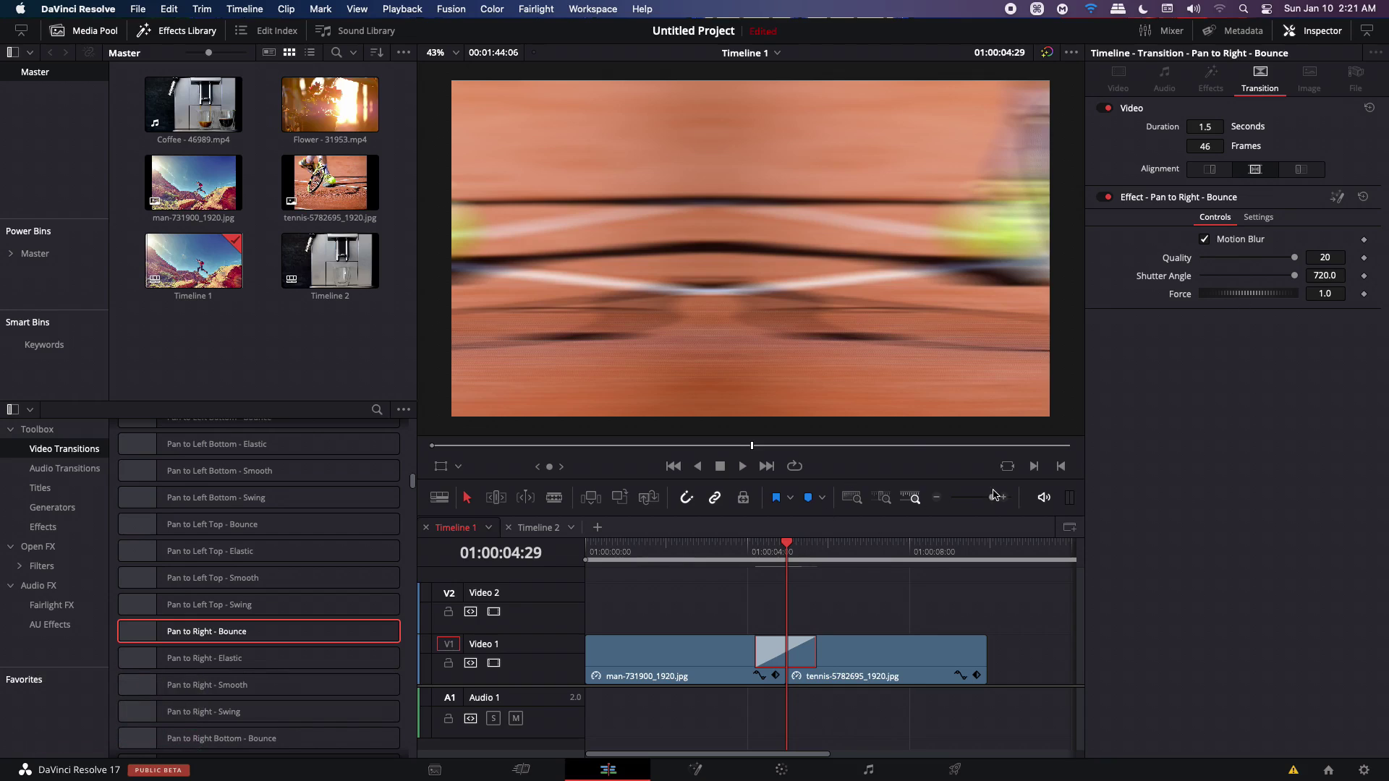
{"action": "left_click_drag", "start_coordinate": [996, 502], "coordinate": [999, 504]}
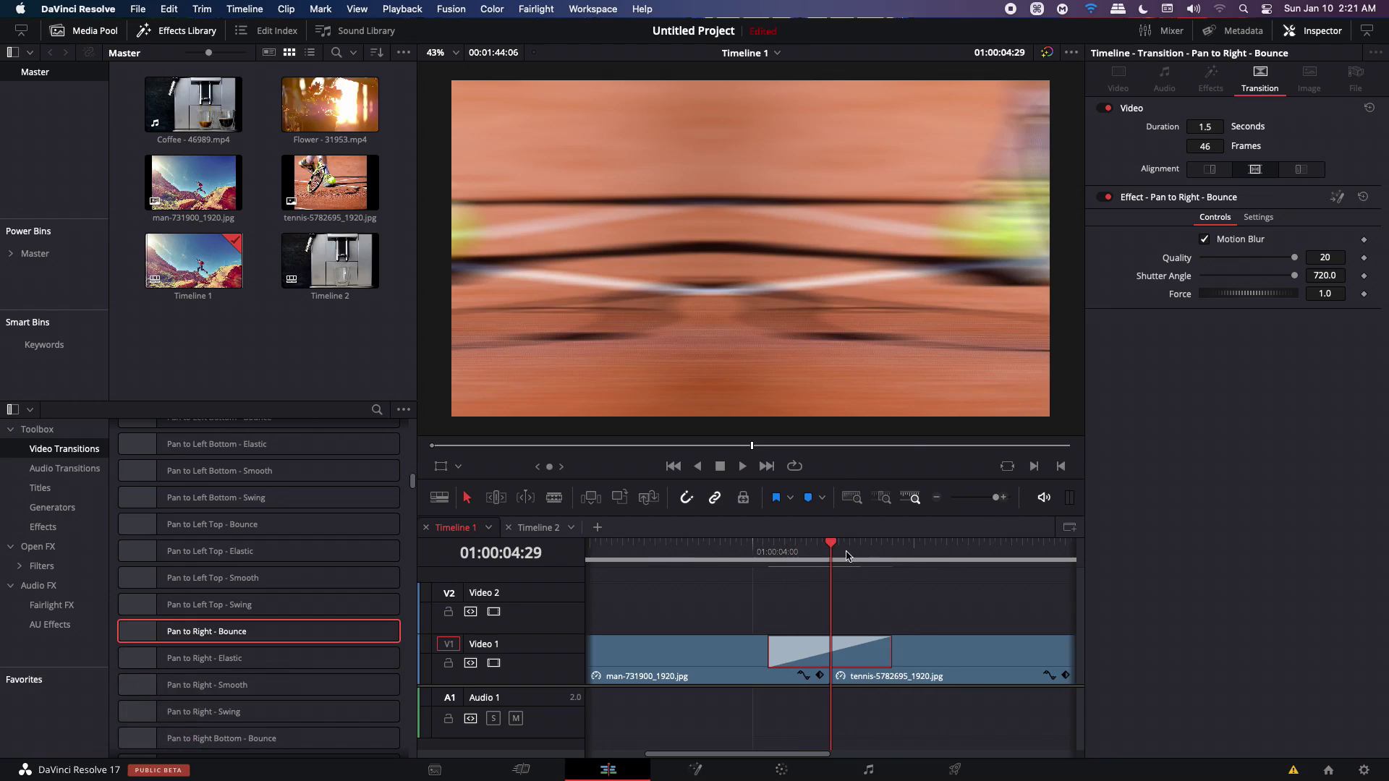
{"action": "mouse_move", "coordinate": [846, 555]}
{"action": "left_mouse_down"}
{"action": "mouse_move", "coordinate": [889, 554]}
{"action": "mouse_move", "coordinate": [838, 553]}
{"action": "left_mouse_up"}
{"action": "key", "text": "space"}
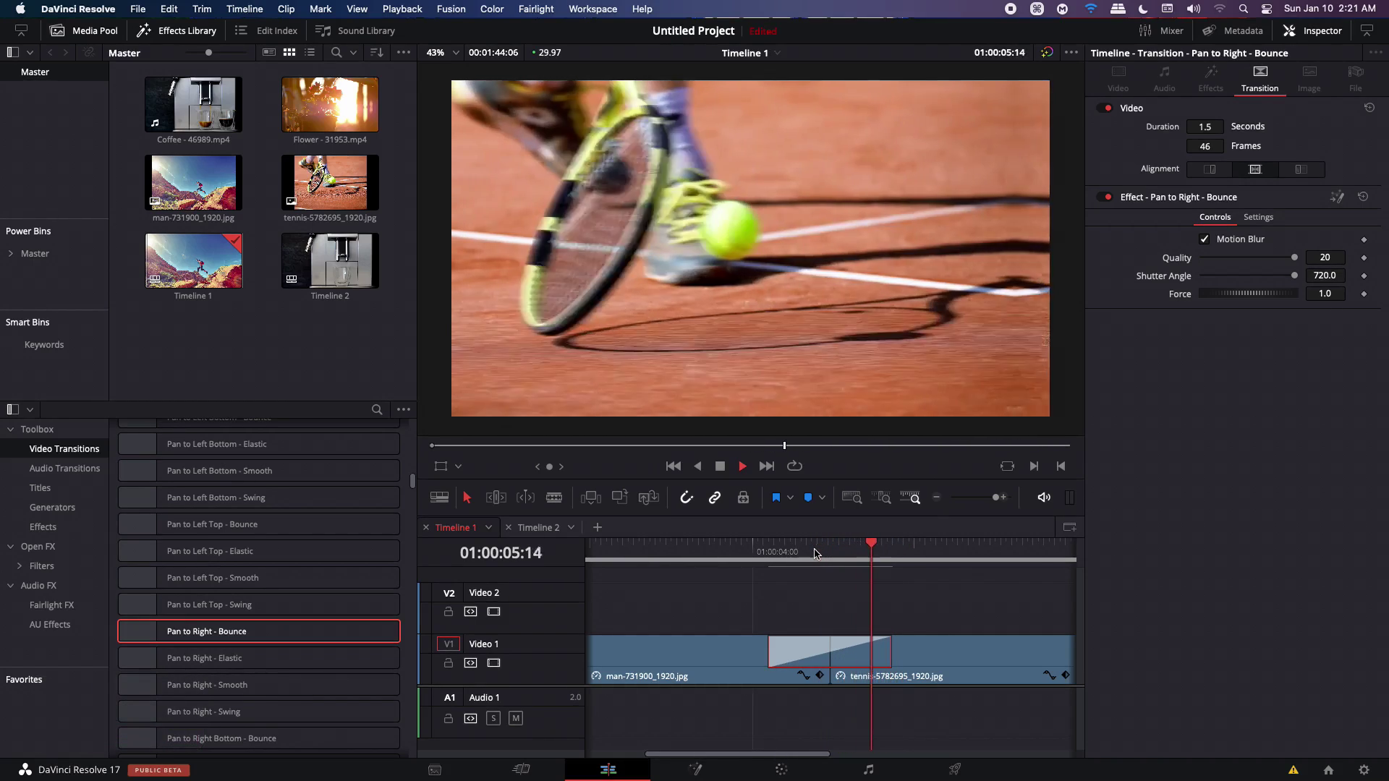
{"action": "key", "text": "space"}
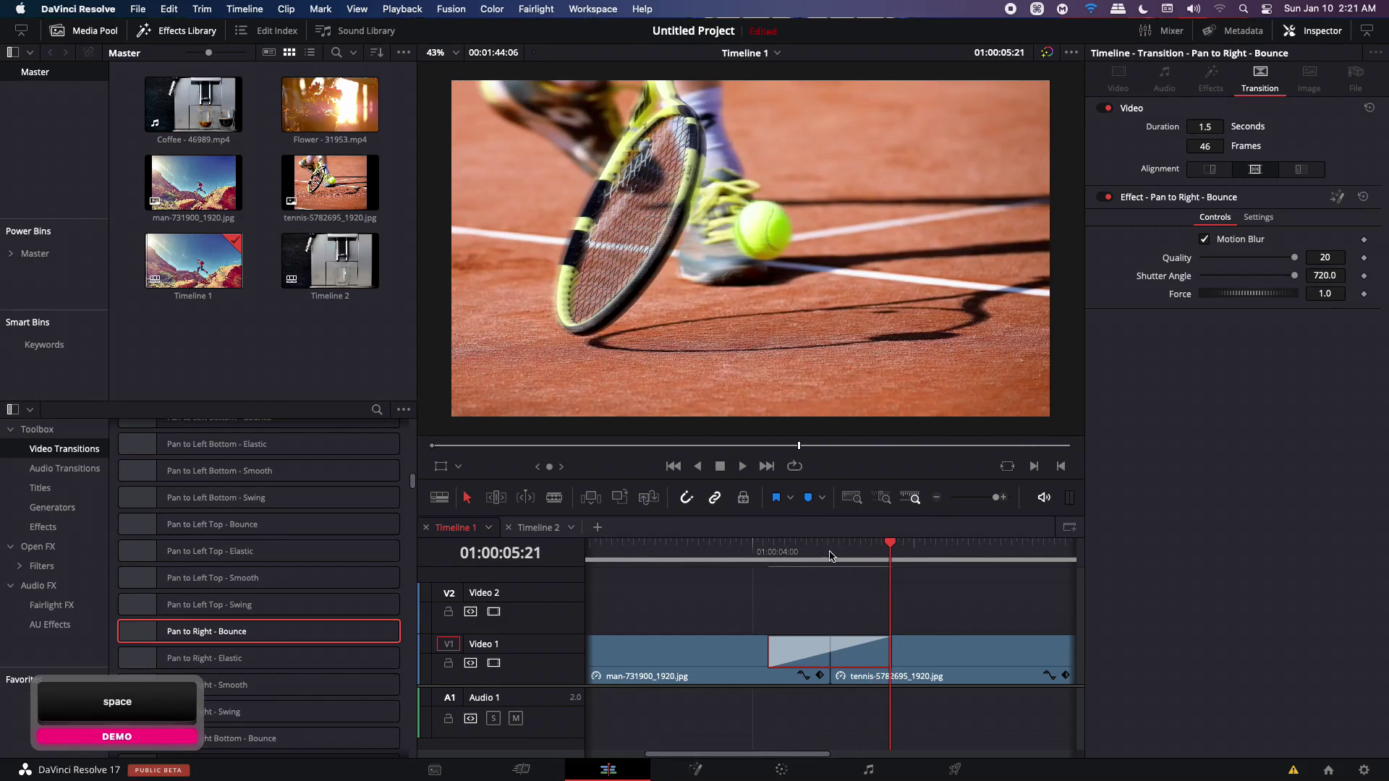
{"action": "key", "text": "space"}
{"action": "key", "text": "space"}
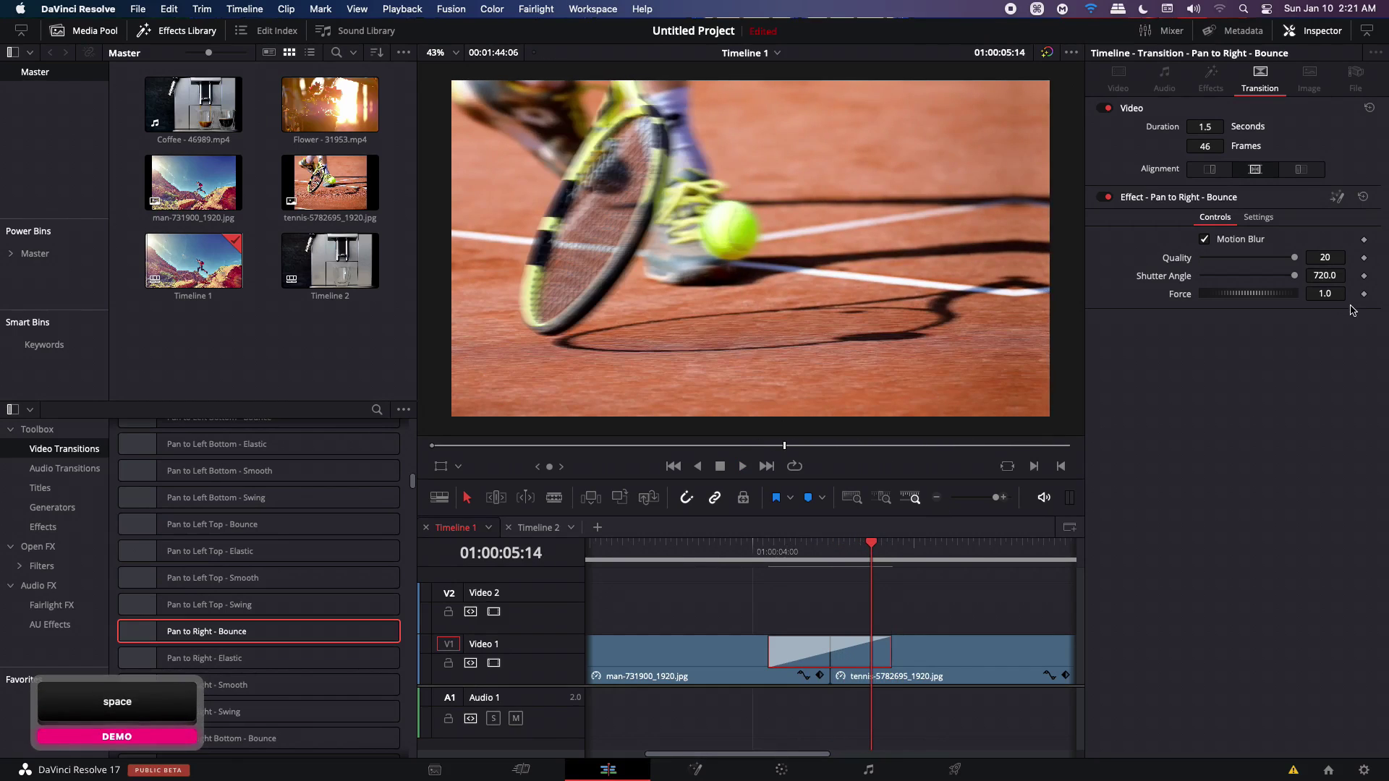
Step: Raise the transition's Force to 3.0 and replay it
{"action": "left_click", "coordinate": [1333, 295]}
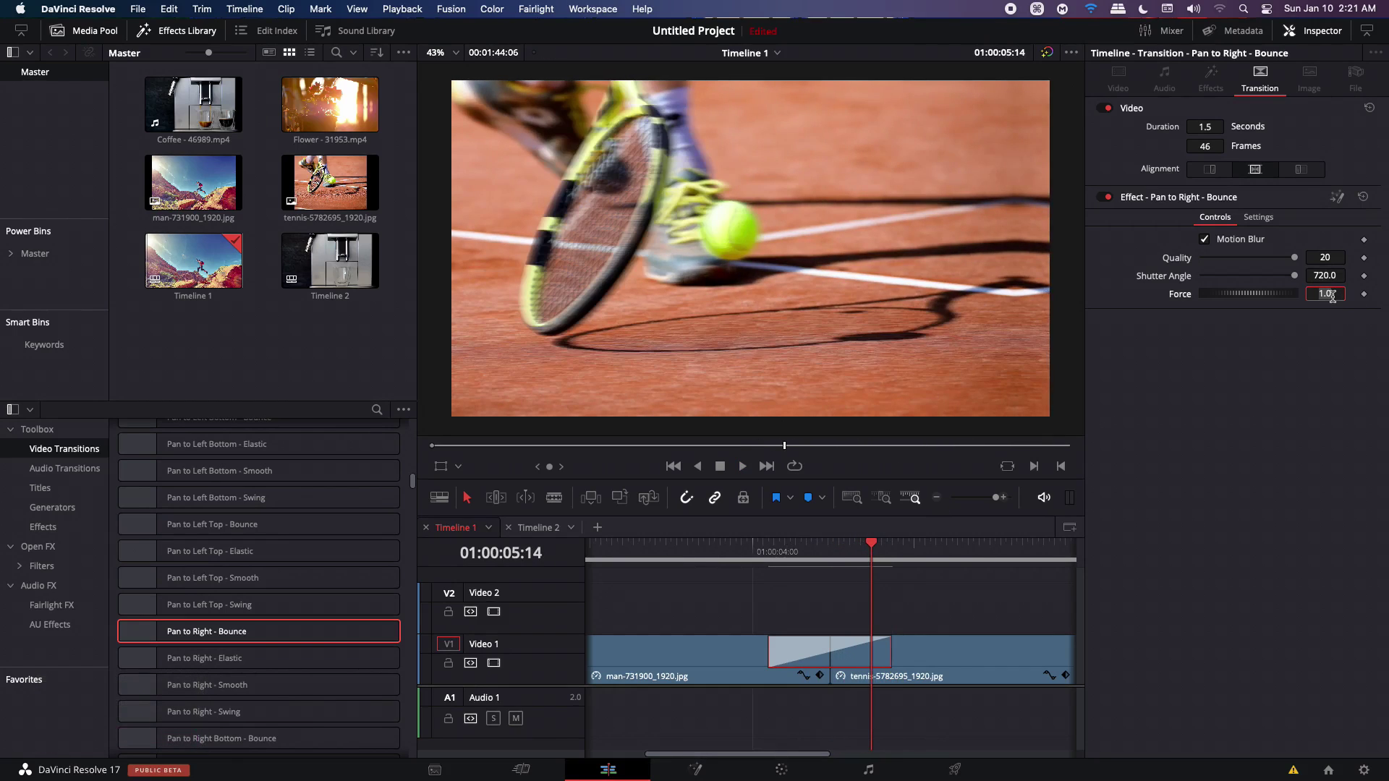
{"action": "type", "text": "3"}
{"action": "key", "text": "Return"}
{"action": "left_click", "coordinate": [831, 551]}
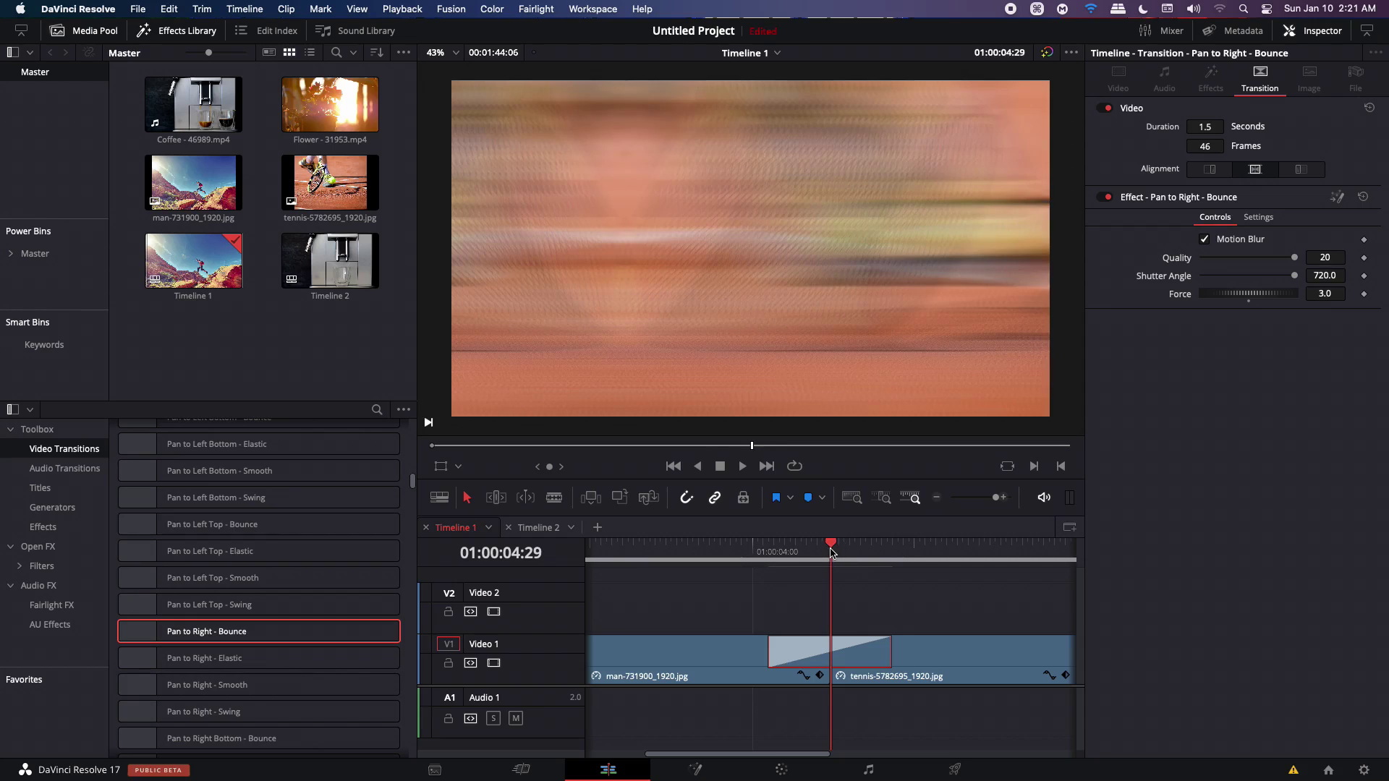
{"action": "key", "text": "space"}
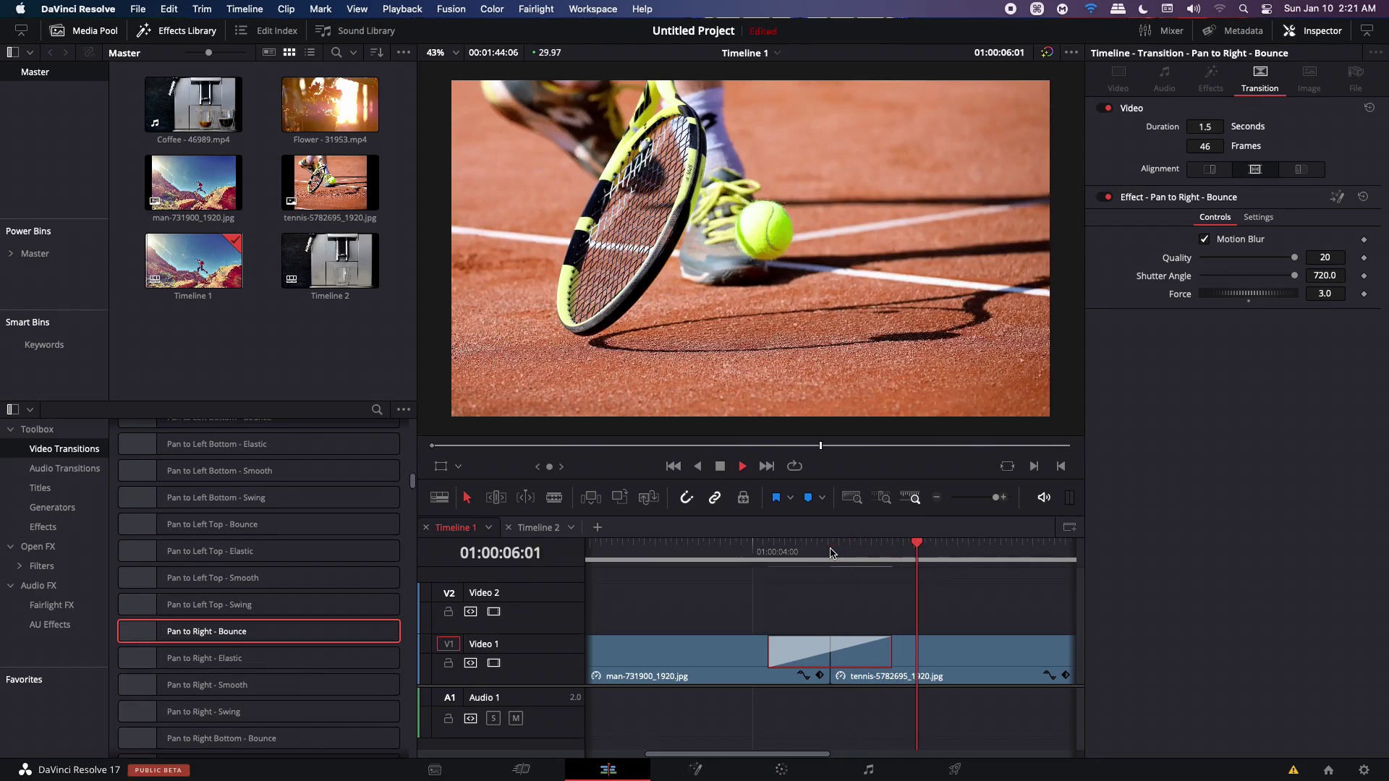
{"action": "left_click", "coordinate": [831, 554]}
{"action": "key", "text": "space"}
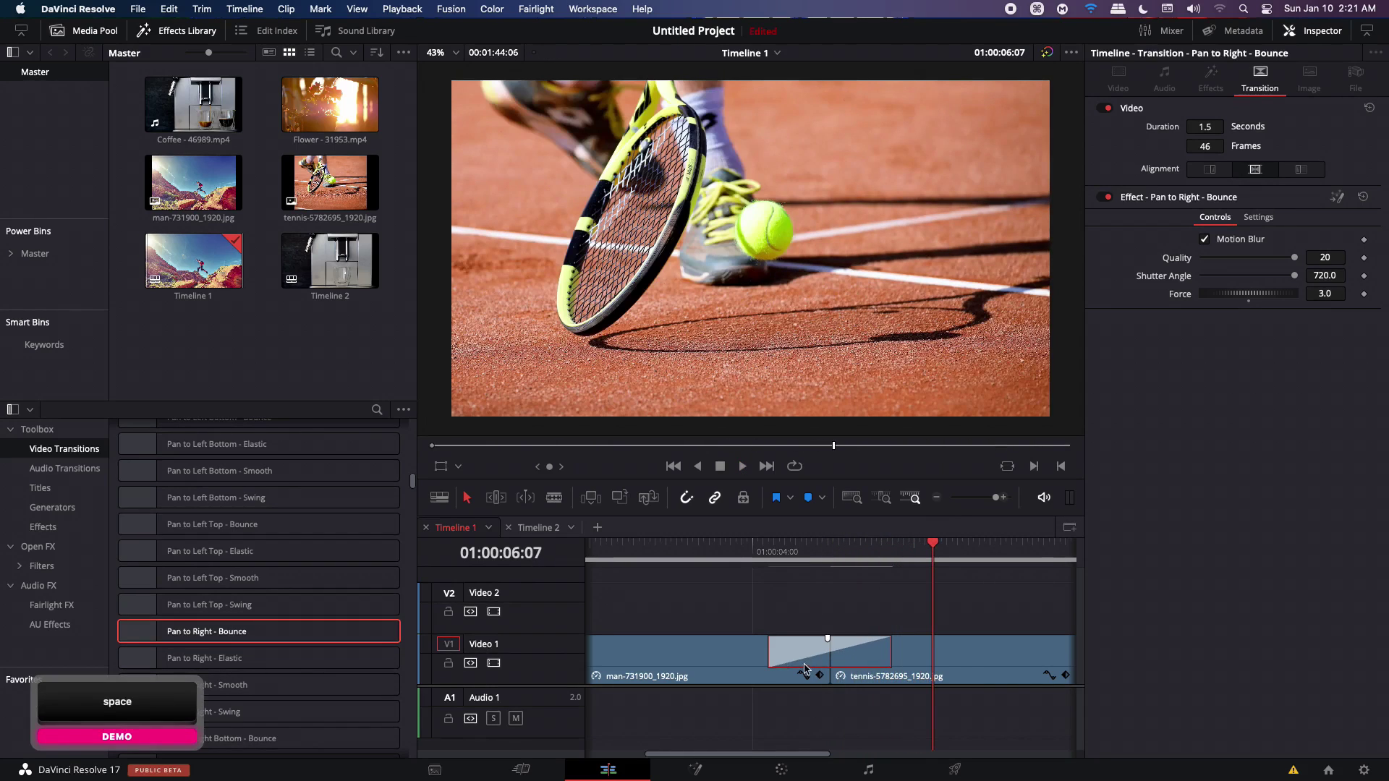
Step: Replace Pan to Right - Bounce with the Rotate to Left (Center) - Swing transition
{"action": "key", "text": "Delete"}
{"action": "scroll", "coordinate": [210, 614], "scroll_direction": "down", "scroll_amount": 10}
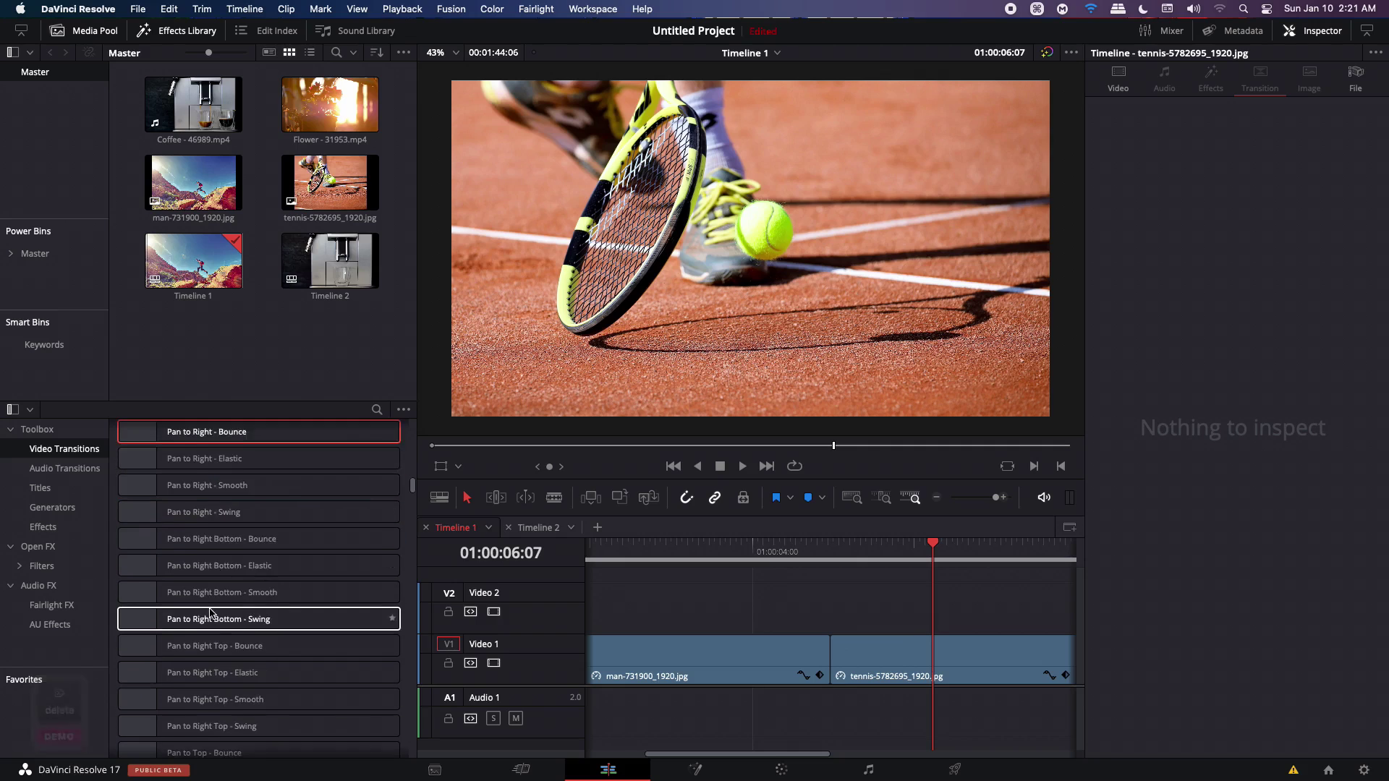
{"action": "scroll", "coordinate": [210, 614], "scroll_direction": "down", "scroll_amount": 5}
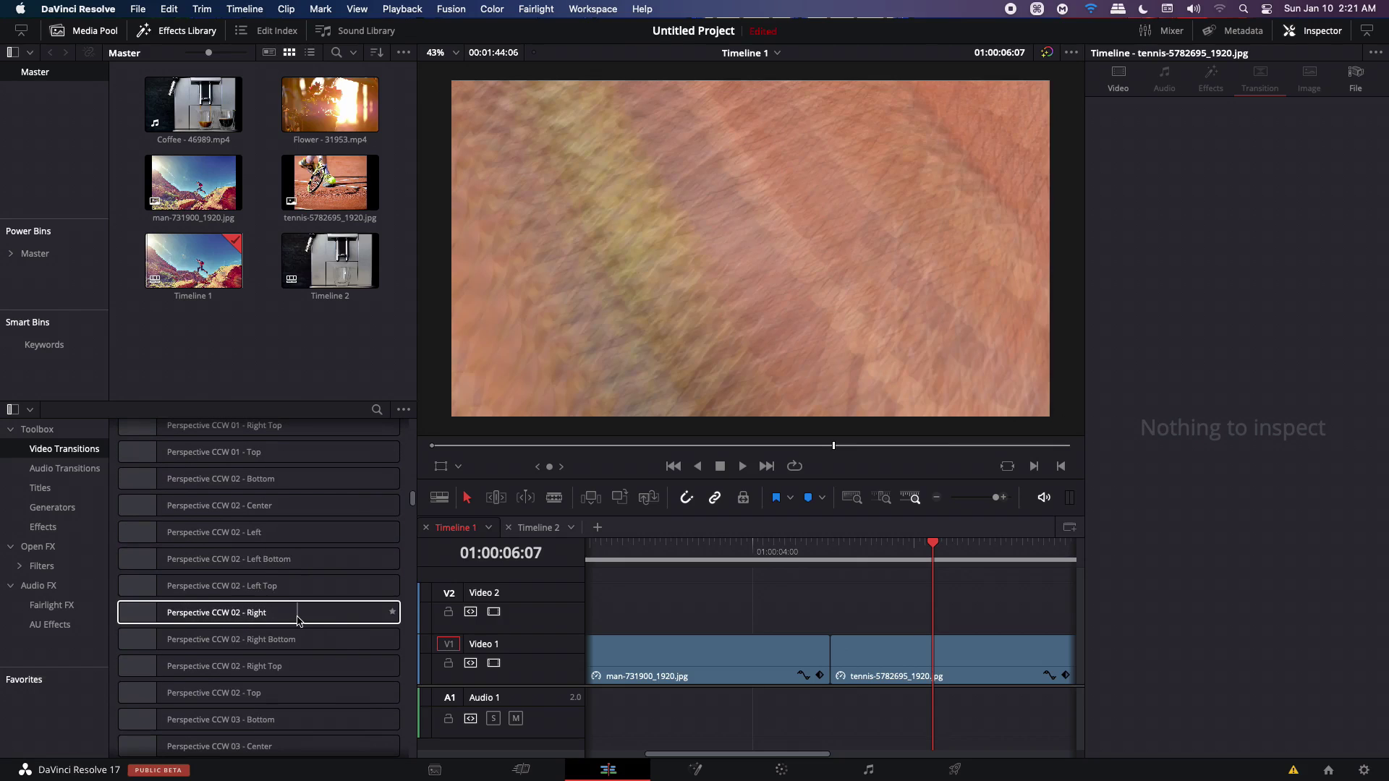
{"action": "scroll", "coordinate": [210, 633], "scroll_direction": "down", "scroll_amount": 15}
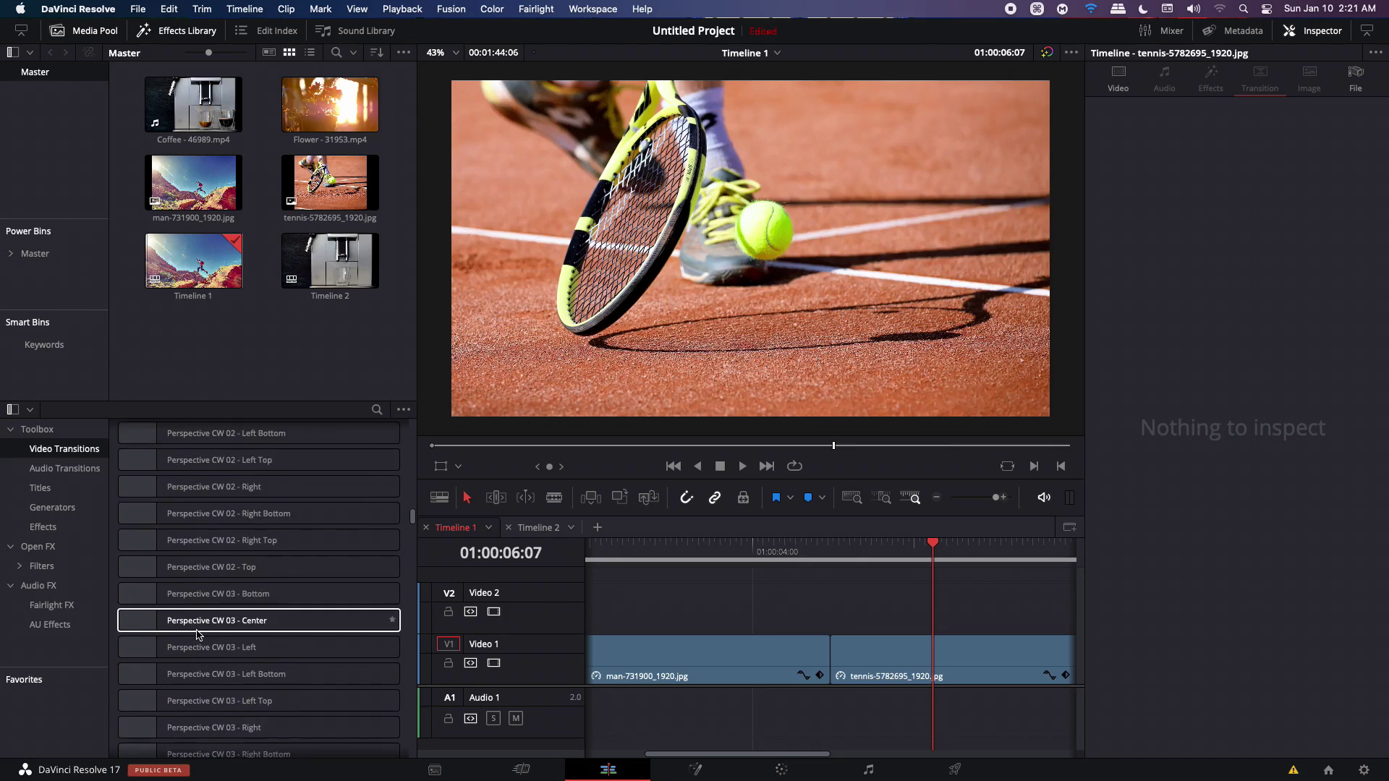
{"action": "scroll", "coordinate": [206, 636], "scroll_direction": "down", "scroll_amount": 10}
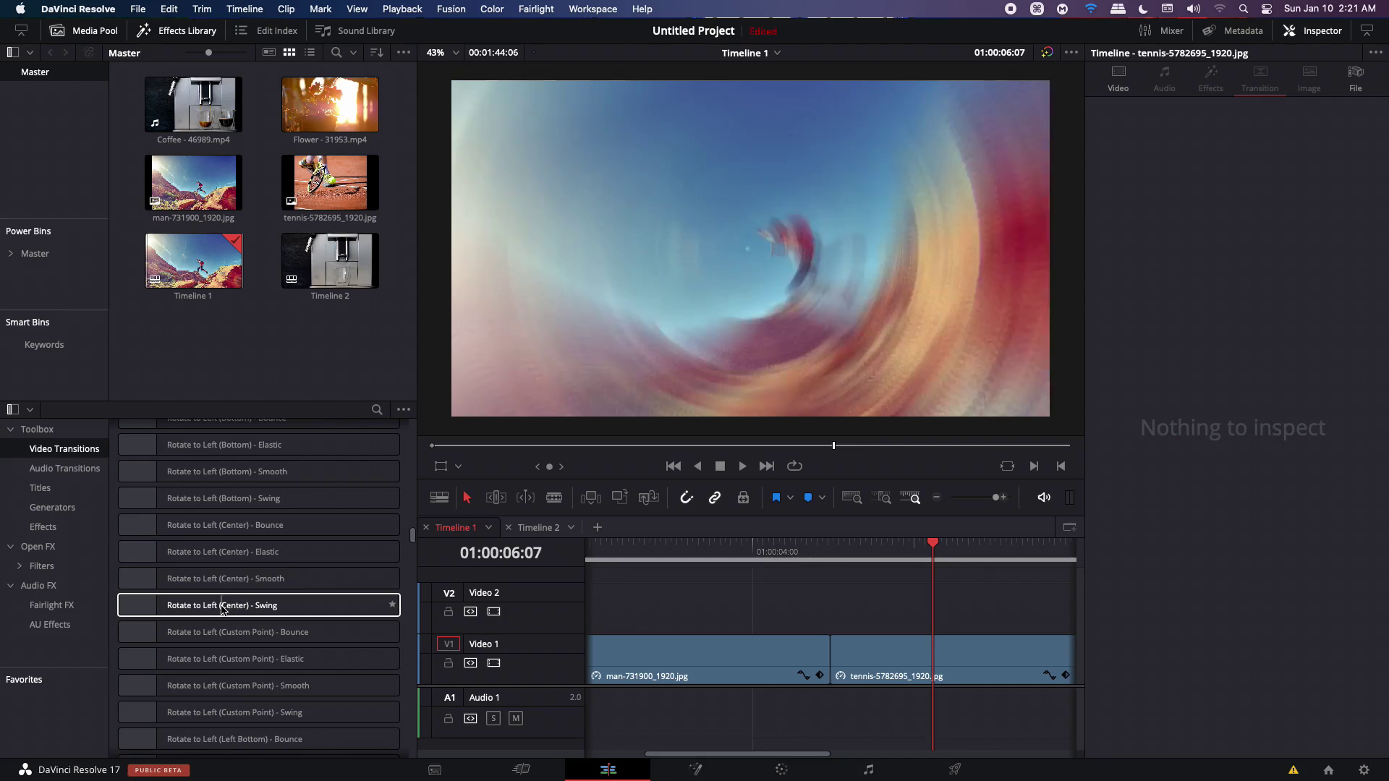
{"action": "left_click_drag", "start_coordinate": [216, 606], "coordinate": [813, 650]}
Step: Preview the rotate transition, compare motion blur off and on, and set Quality to 20
{"action": "left_click", "coordinate": [784, 550]}
{"action": "key", "text": "space"}
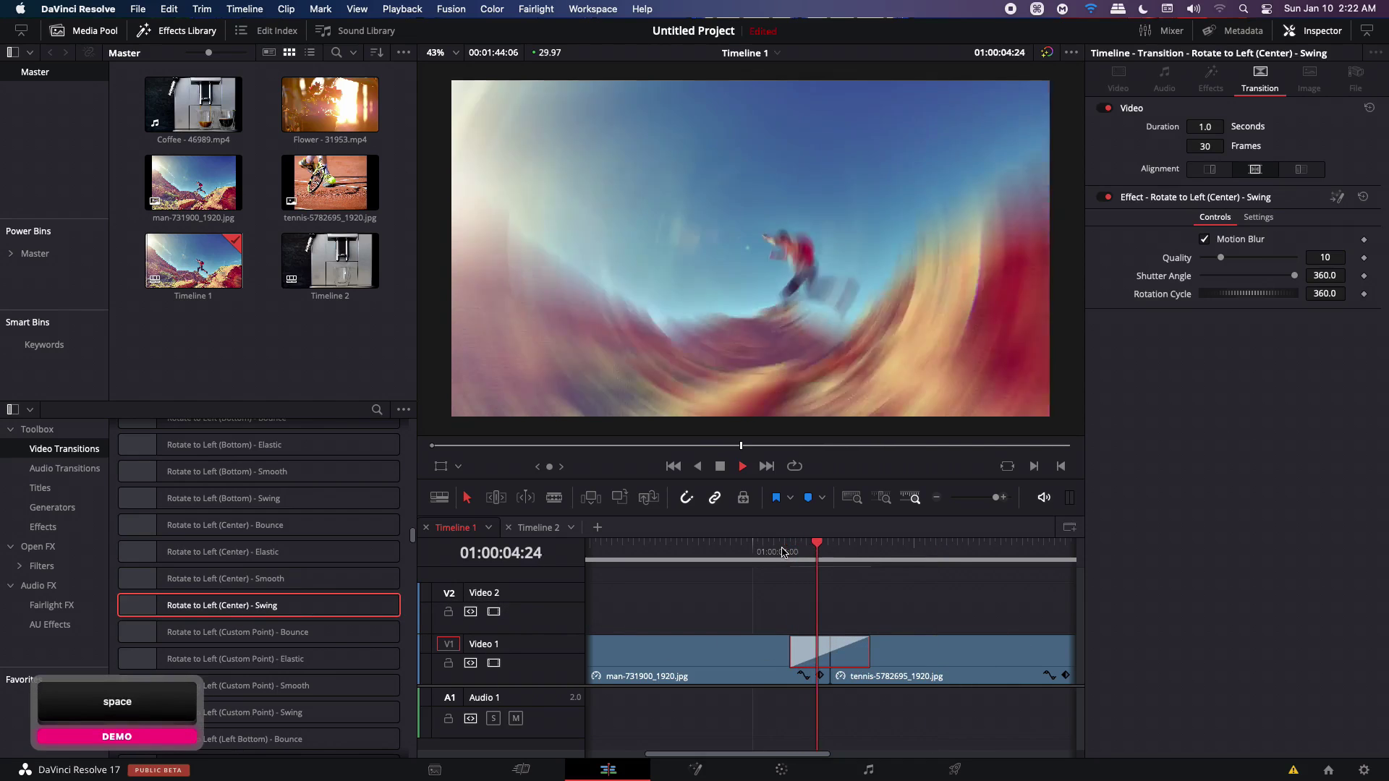
{"action": "left_click", "coordinate": [783, 551]}
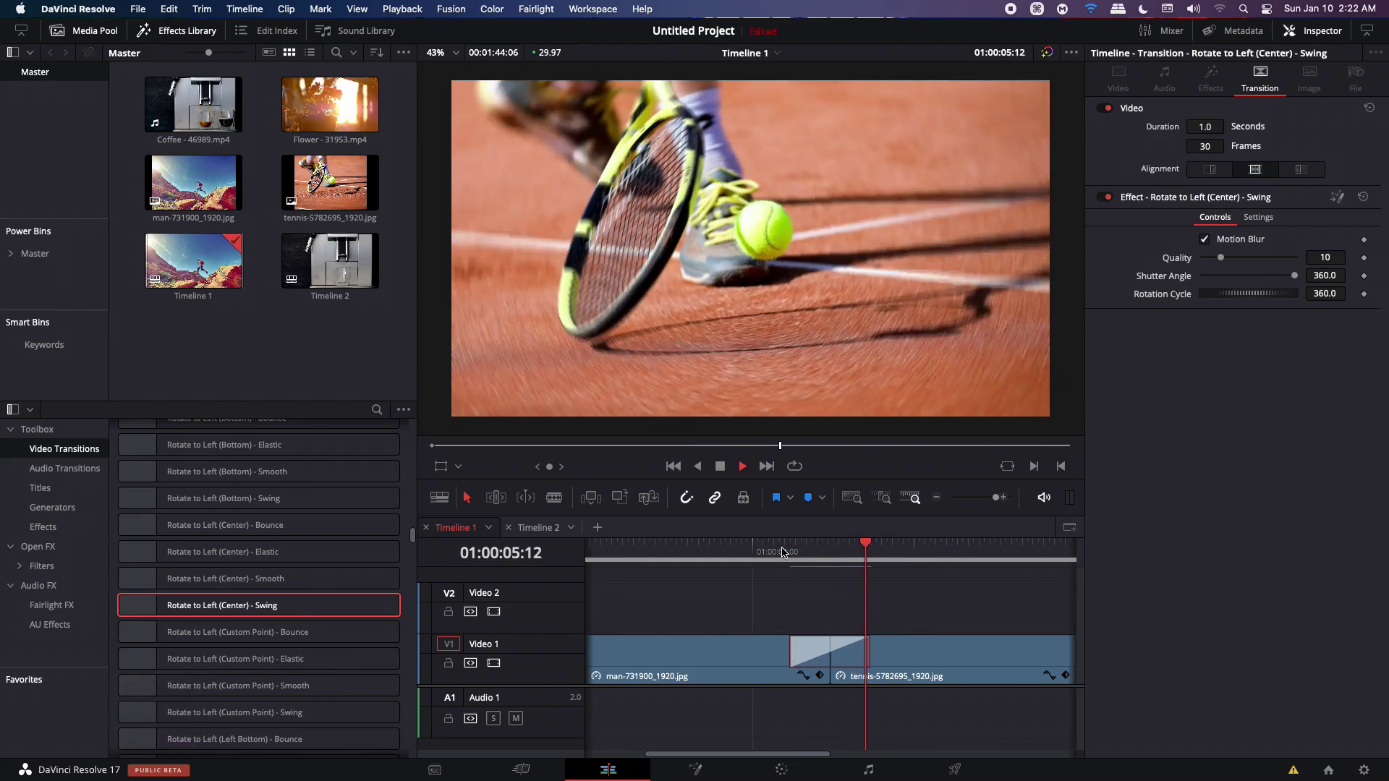
{"action": "key", "text": "space"}
{"action": "left_click", "coordinate": [819, 654]}
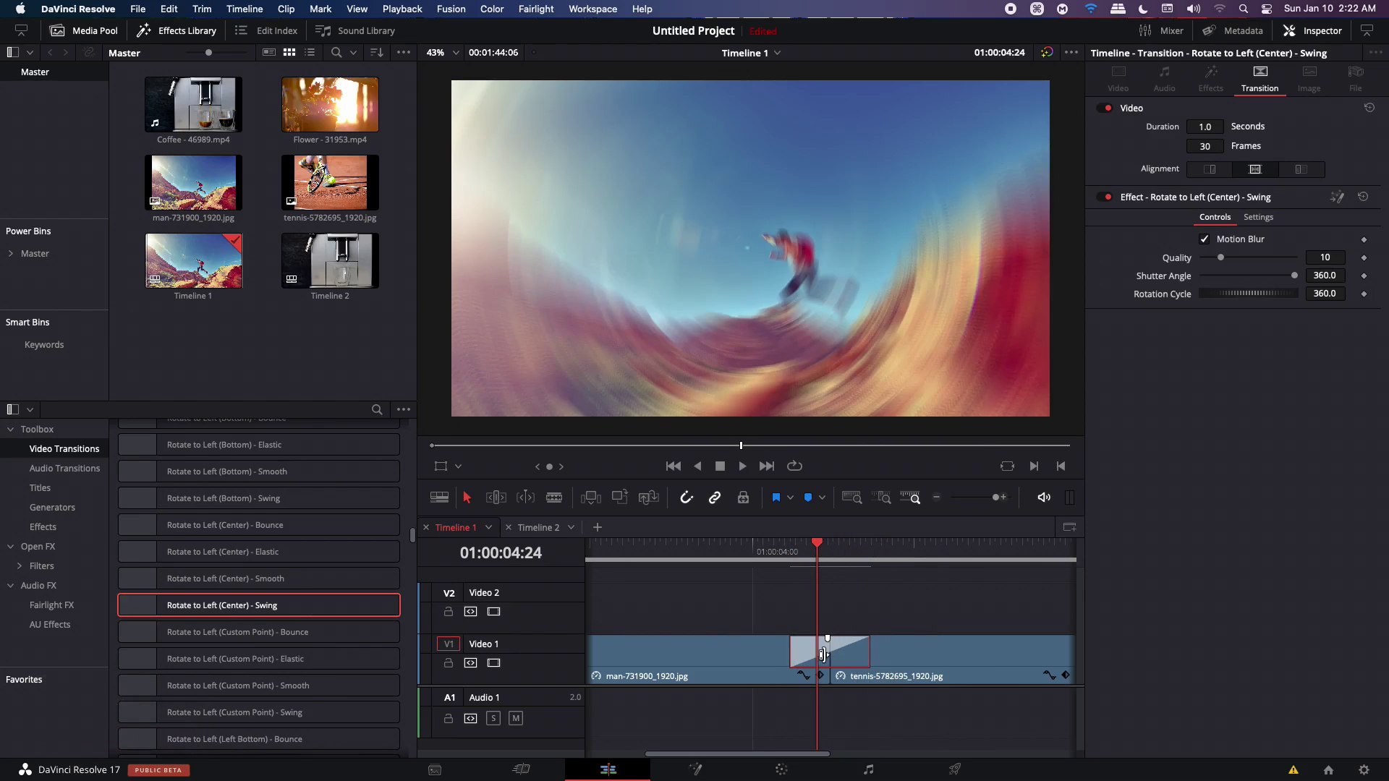
{"action": "left_click", "coordinate": [1205, 240]}
{"action": "left_click", "coordinate": [1205, 240]}
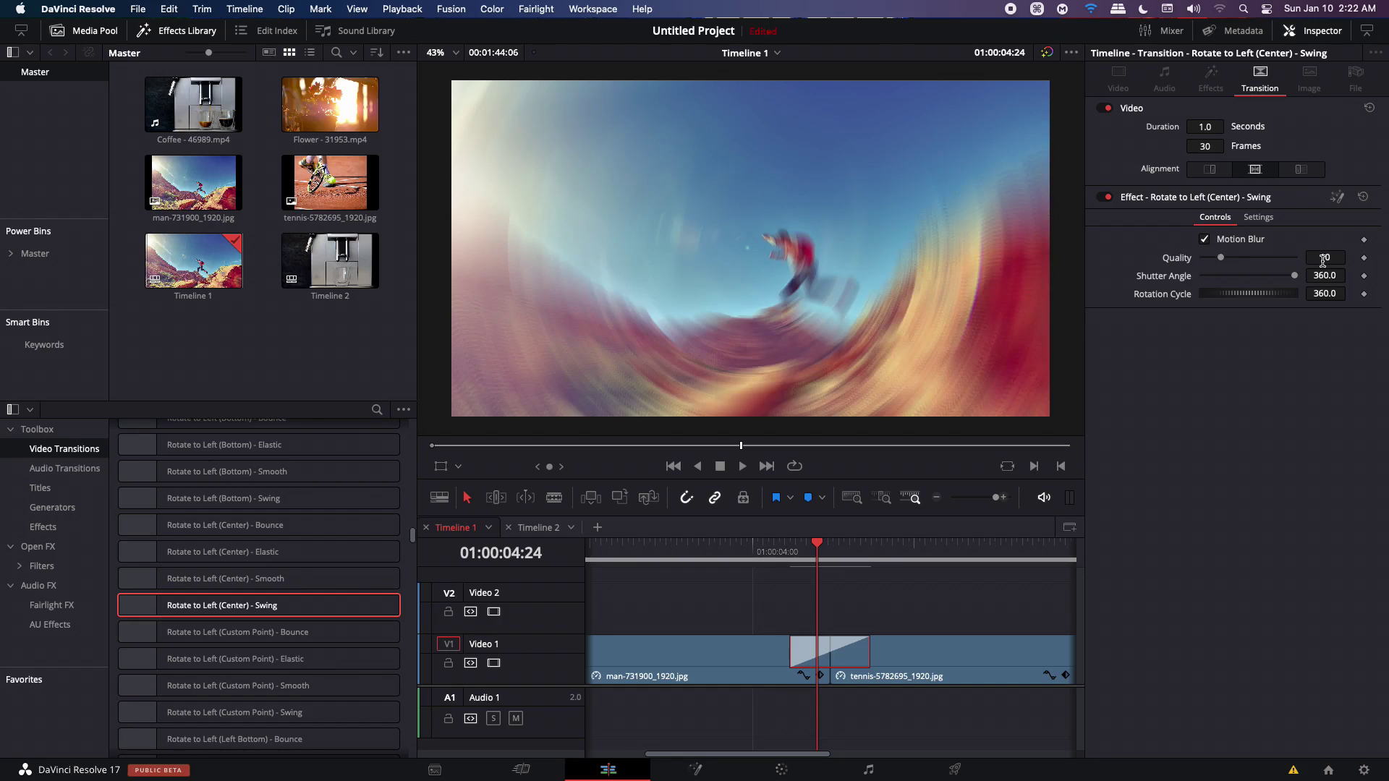
{"action": "key", "text": "Return"}
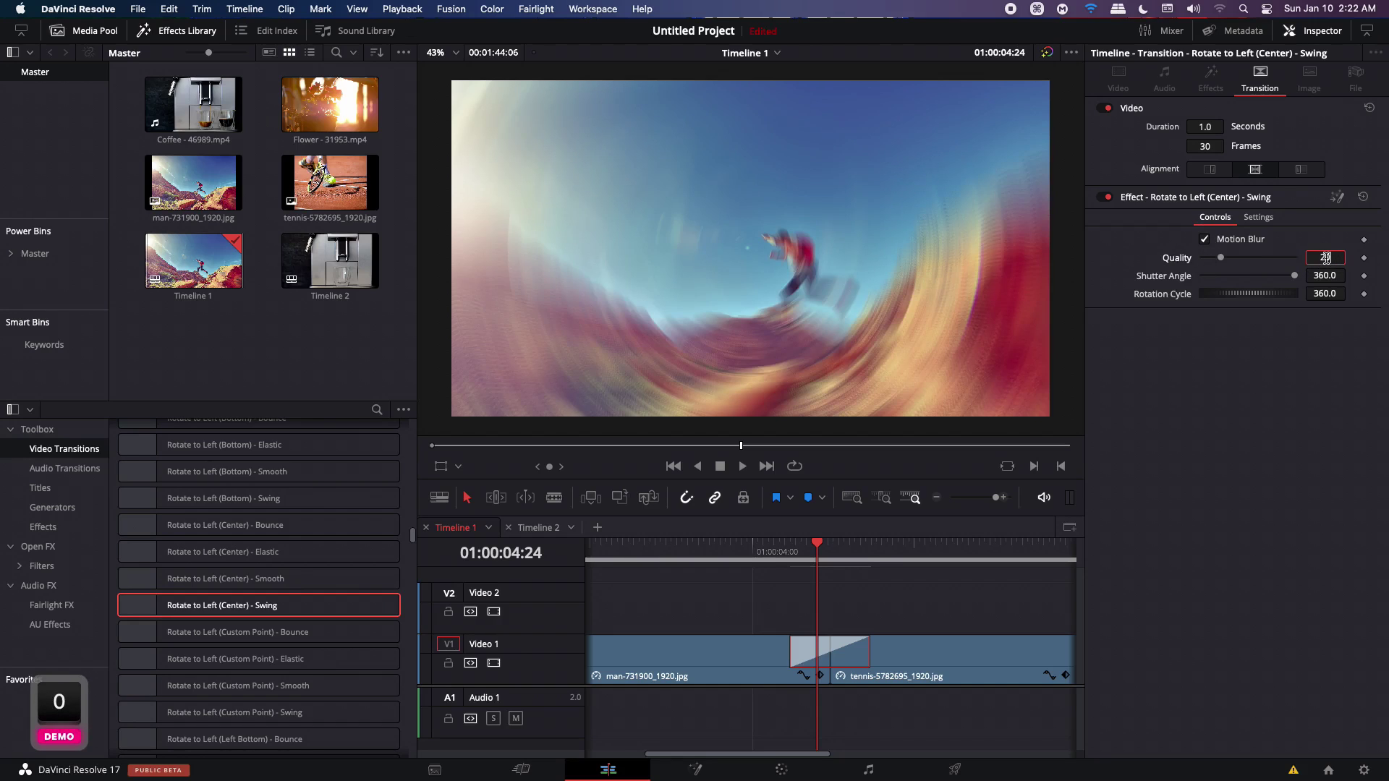
{"action": "key", "text": "Return"}
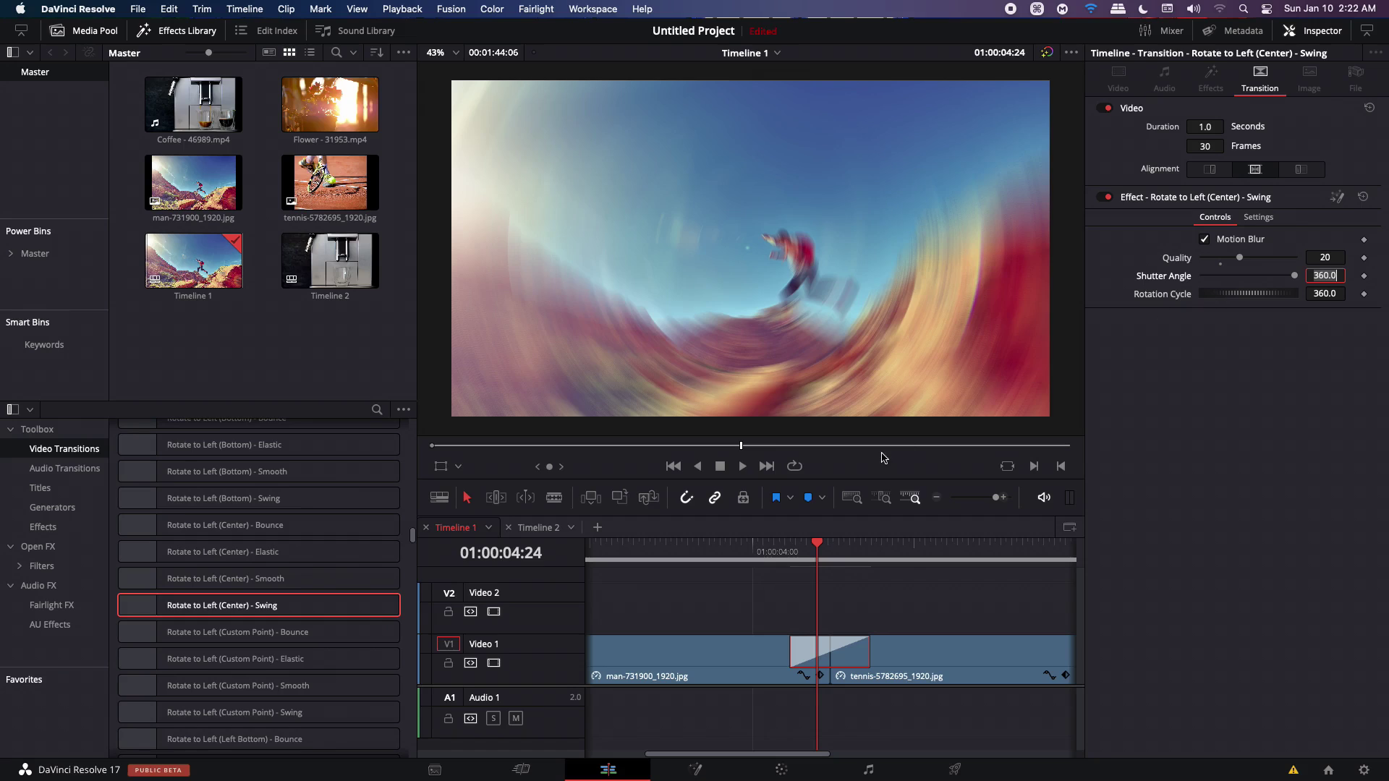
Step: Preview the Swing transition, then double its Rotation Cycle to 720 and replay
{"action": "left_click", "coordinate": [793, 557]}
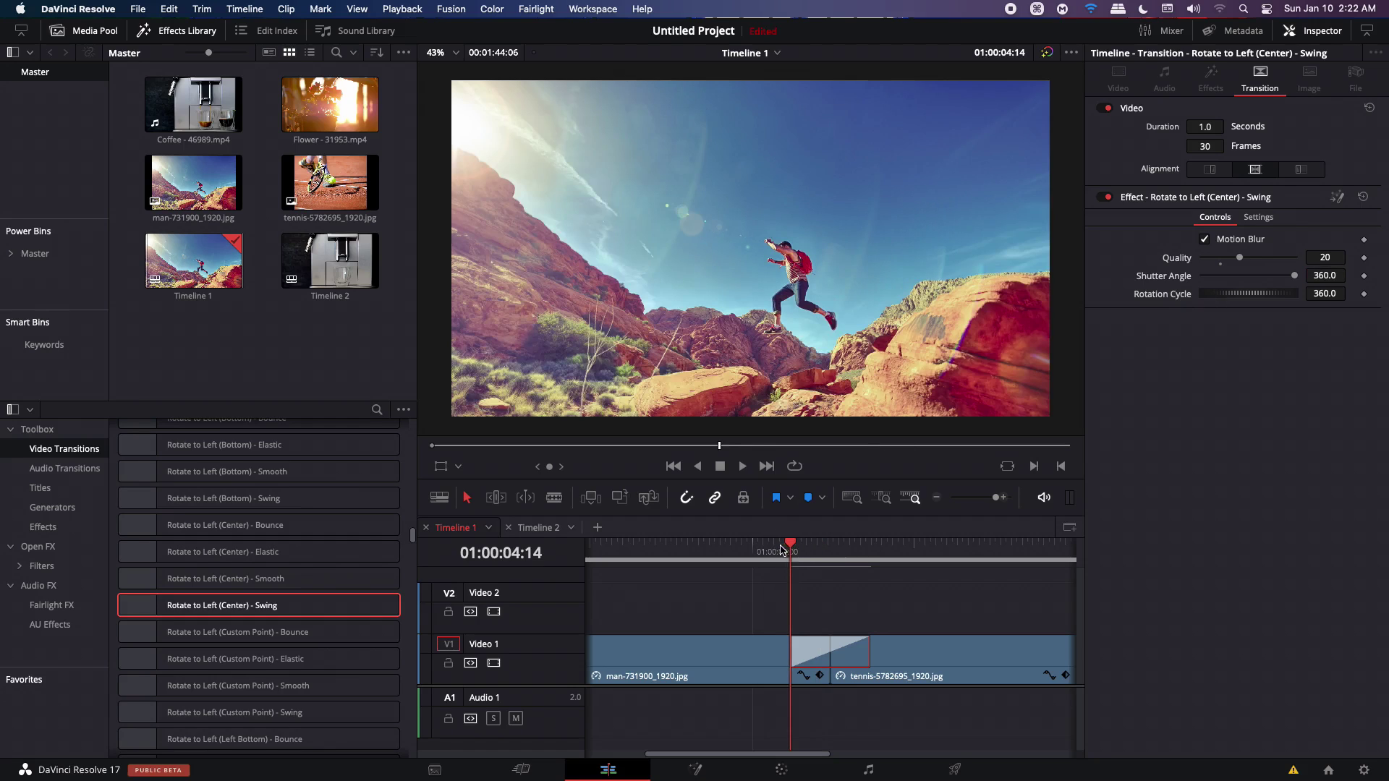
{"action": "key", "text": "space"}
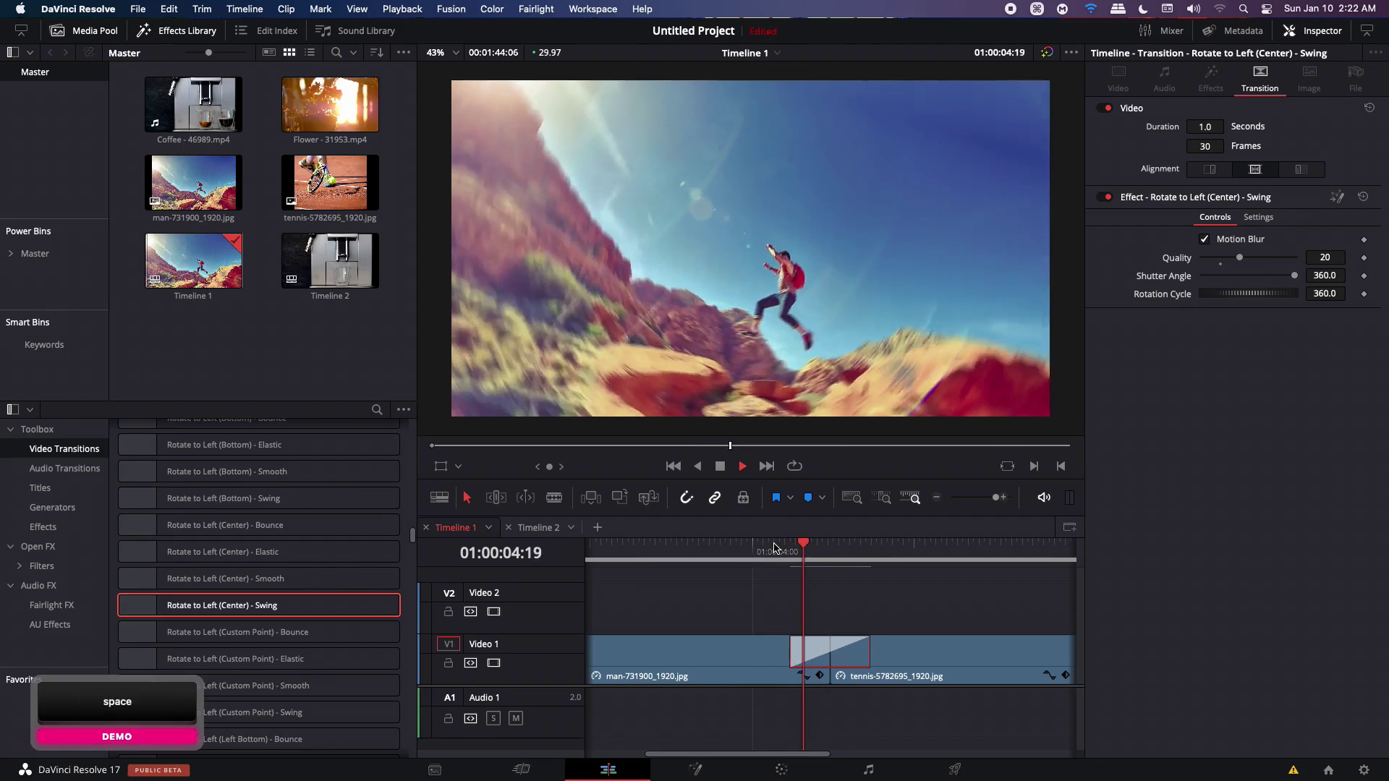
{"action": "key", "text": "space"}
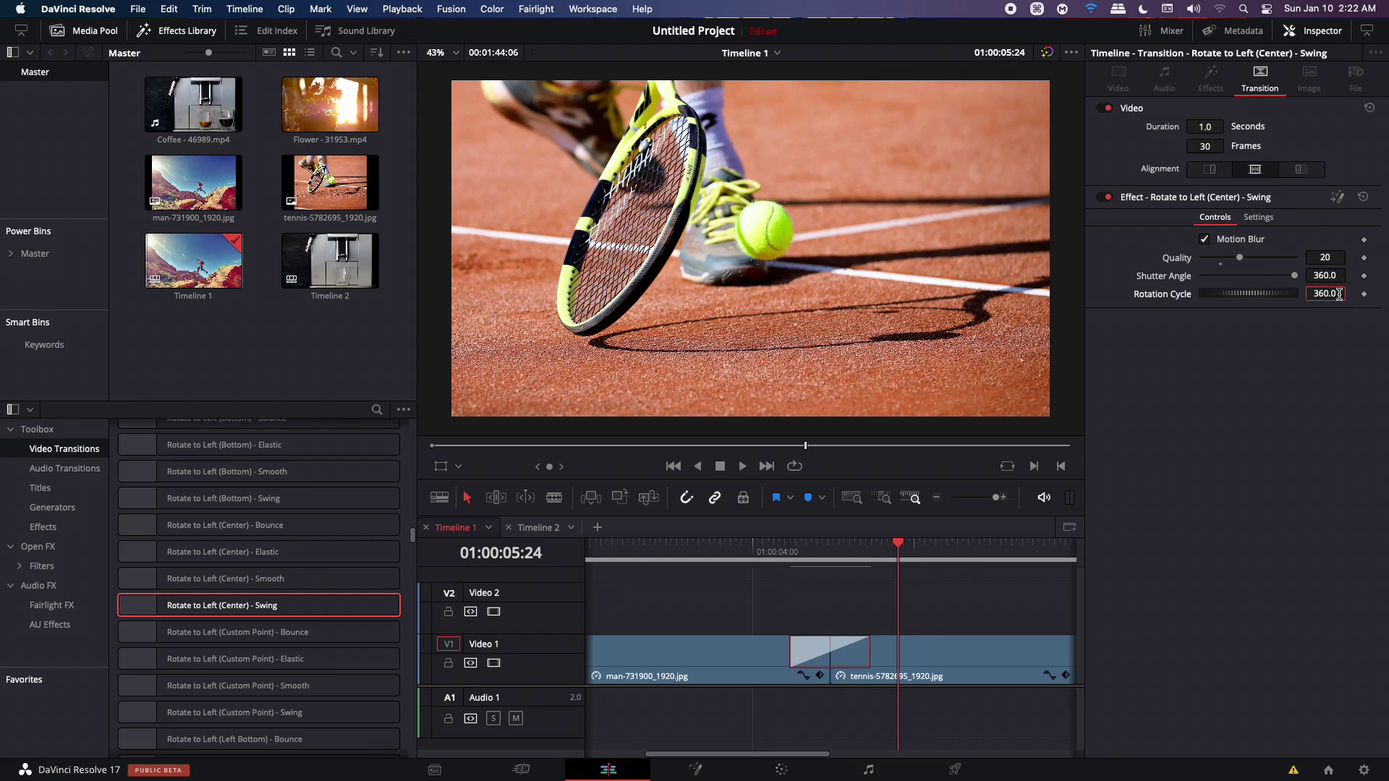
{"action": "type", "text": "*2"}
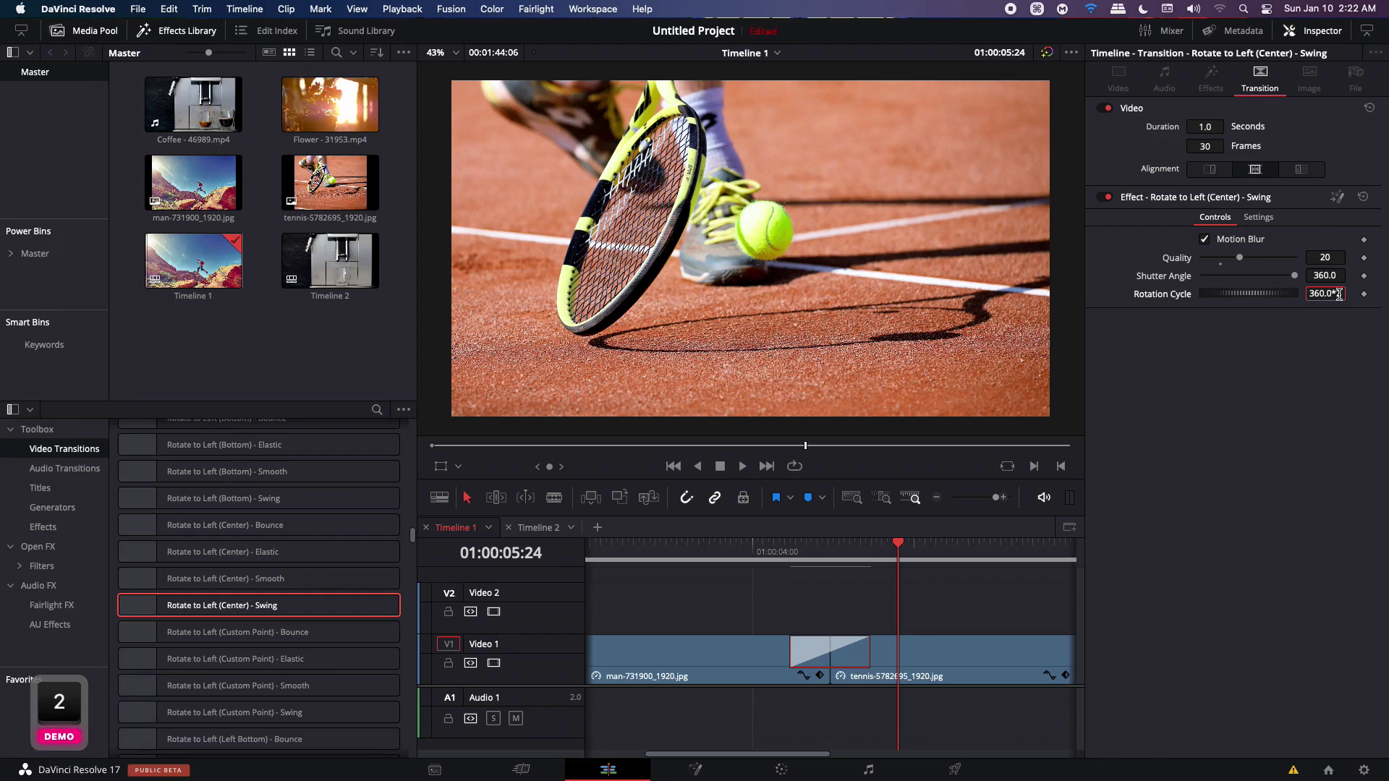
{"action": "key", "text": "Return"}
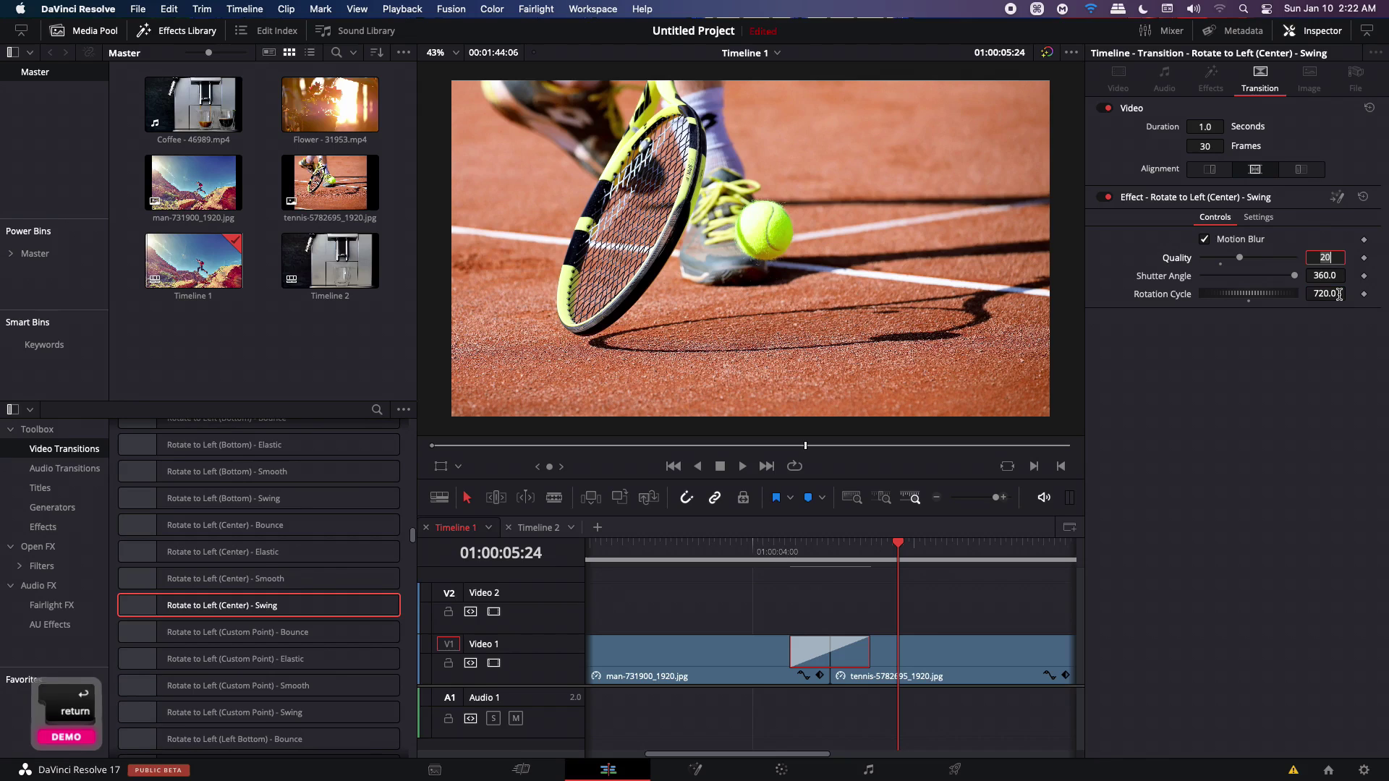
{"action": "left_click", "coordinate": [789, 552]}
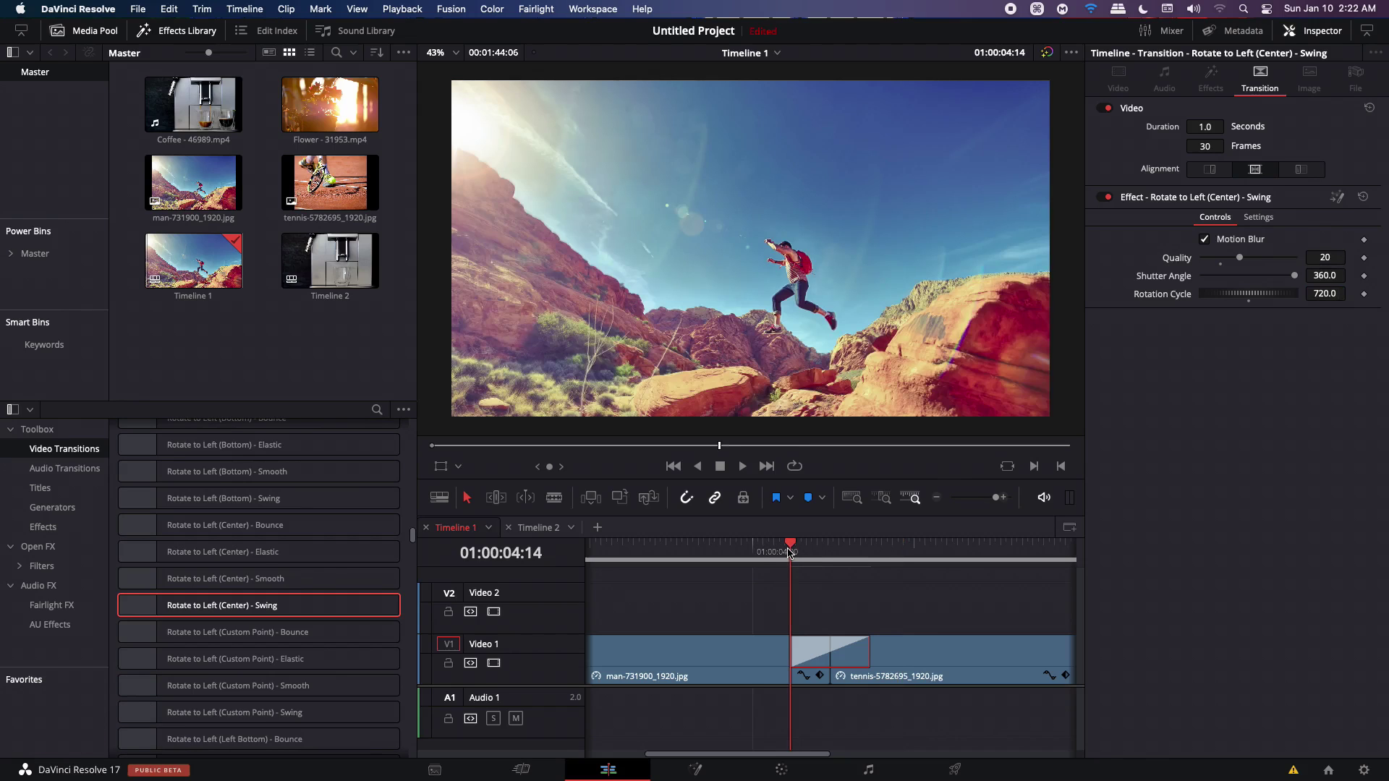
{"action": "key", "text": "space"}
{"action": "key", "text": "space"}
Step: Set Rotation Cycle to 180 and replay the transition several times
{"action": "type", "text": "1"}
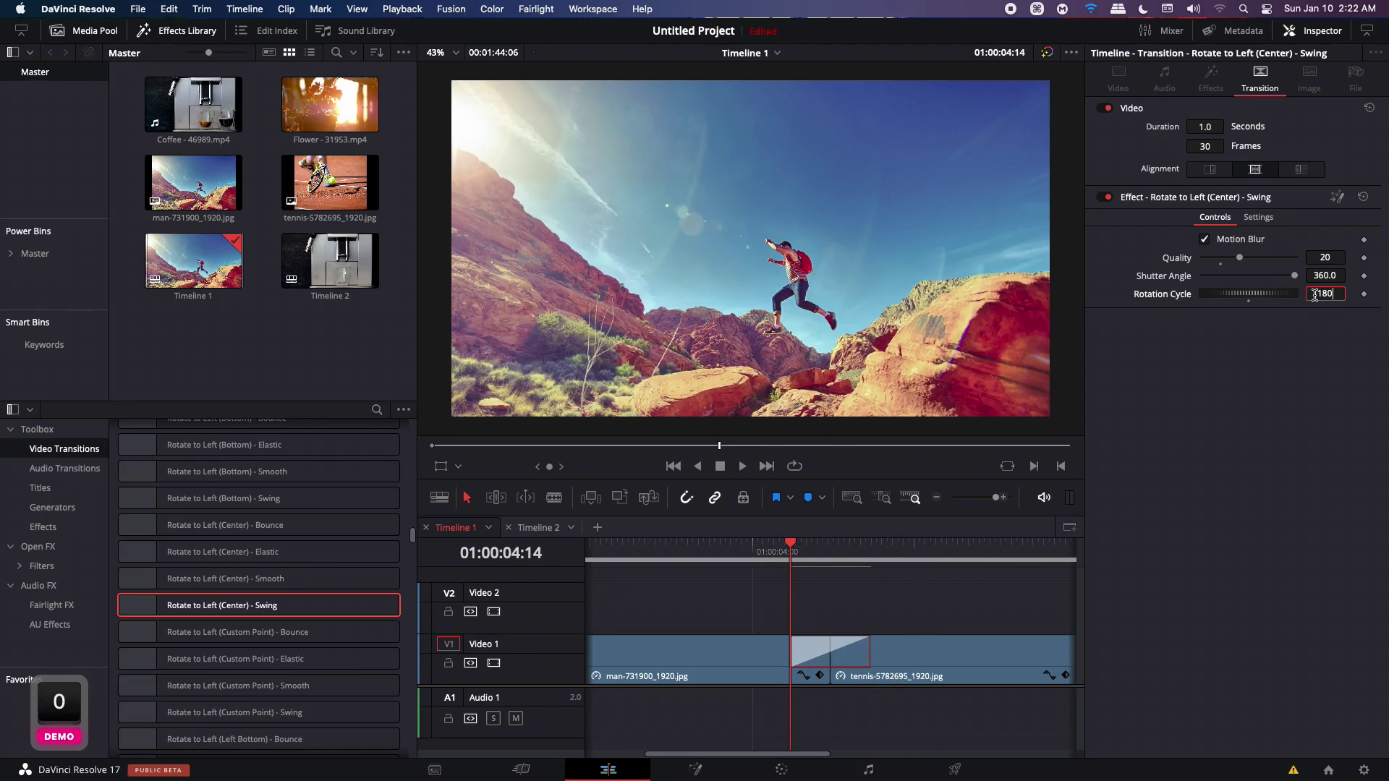
{"action": "type", "text": "80"}
{"action": "key", "text": "Return"}
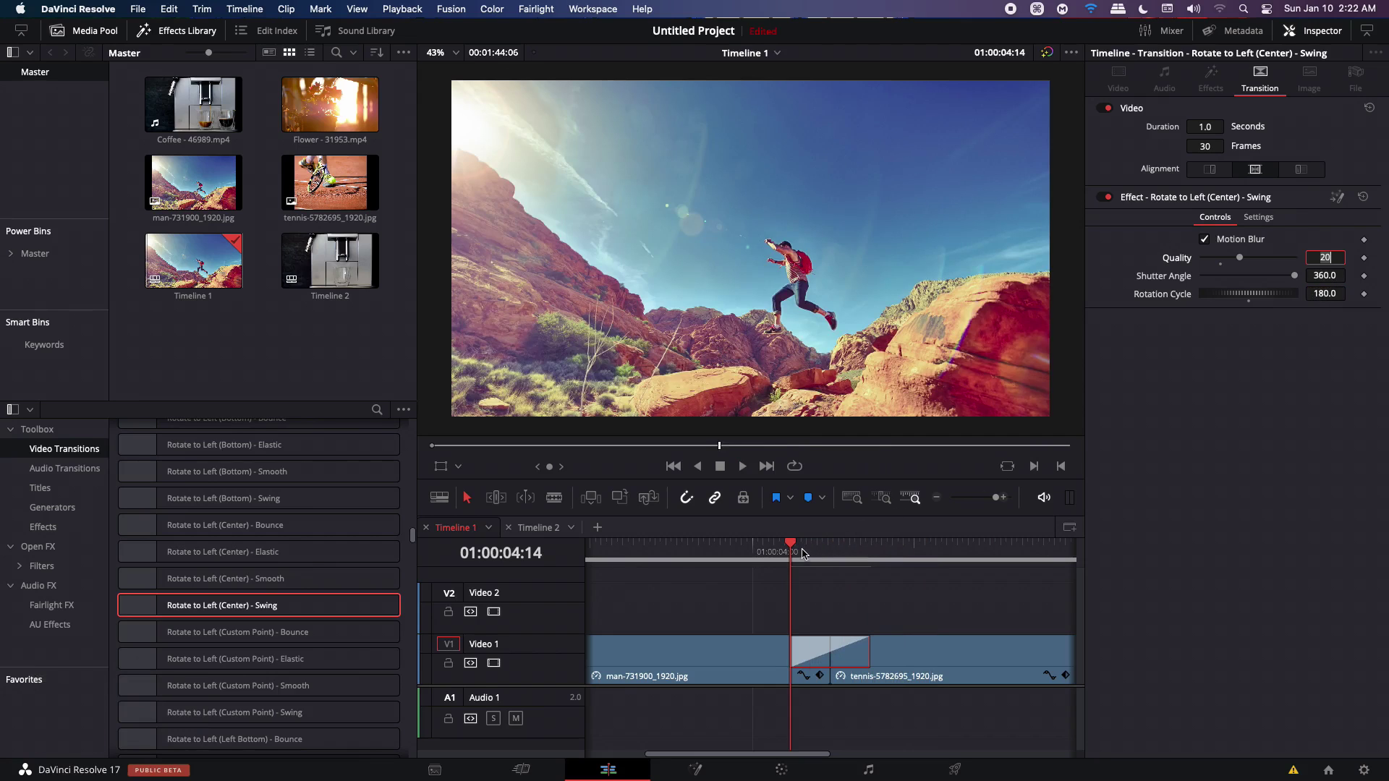
{"action": "left_click_drag", "start_coordinate": [792, 548], "coordinate": [855, 557]}
{"action": "key", "text": "space"}
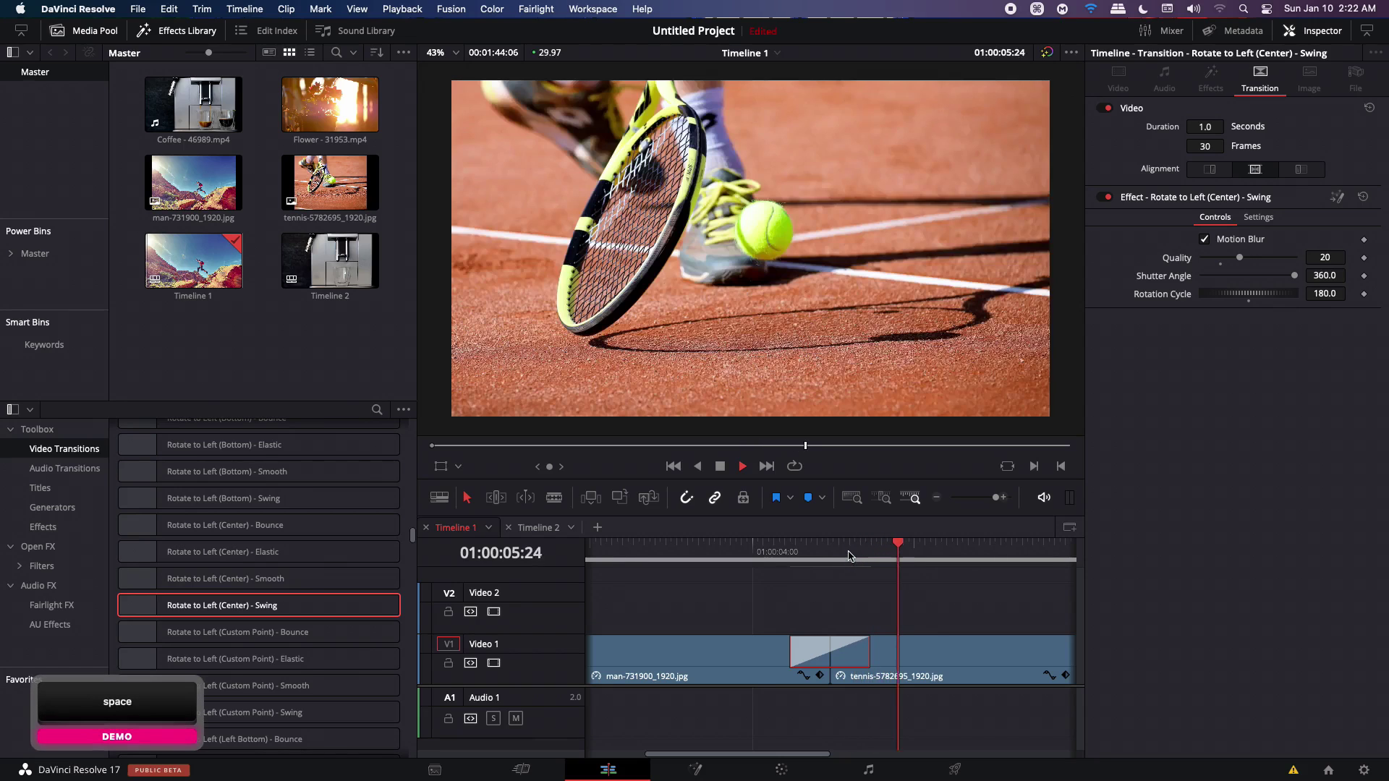
{"action": "left_click", "coordinate": [845, 555]}
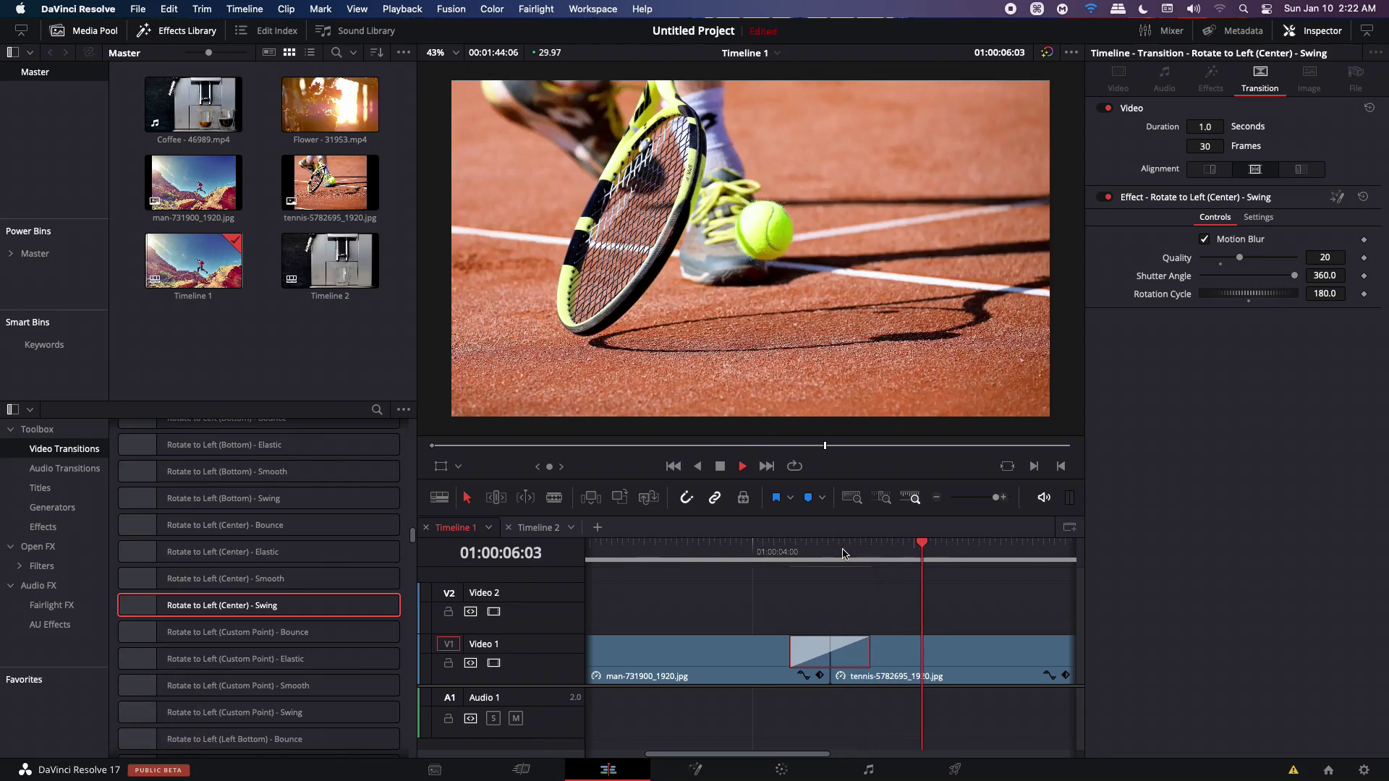
{"action": "left_click", "coordinate": [844, 554]}
{"action": "left_click", "coordinate": [844, 554]}
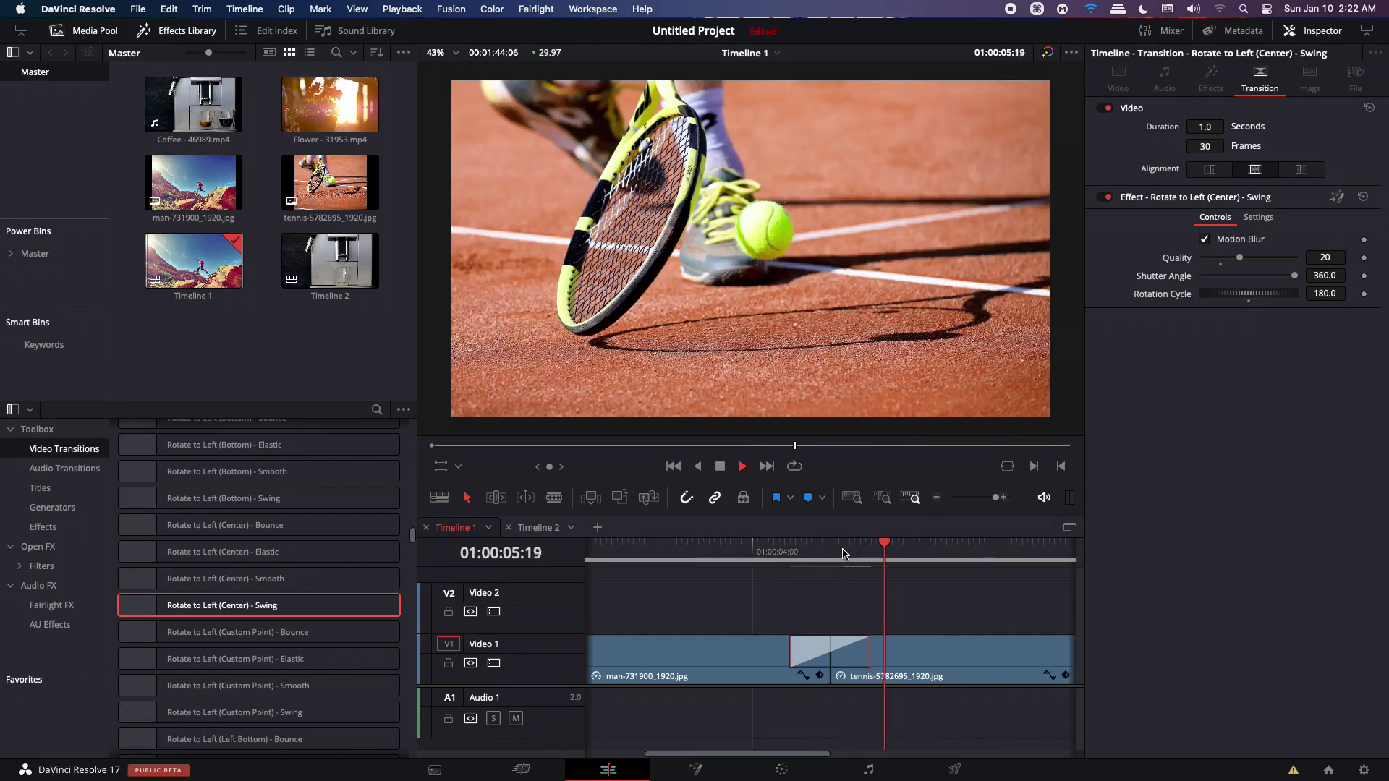
{"action": "left_click", "coordinate": [843, 554]}
{"action": "key", "text": "space"}
{"action": "left_click", "coordinate": [844, 555]}
{"action": "left_click", "coordinate": [844, 555]}
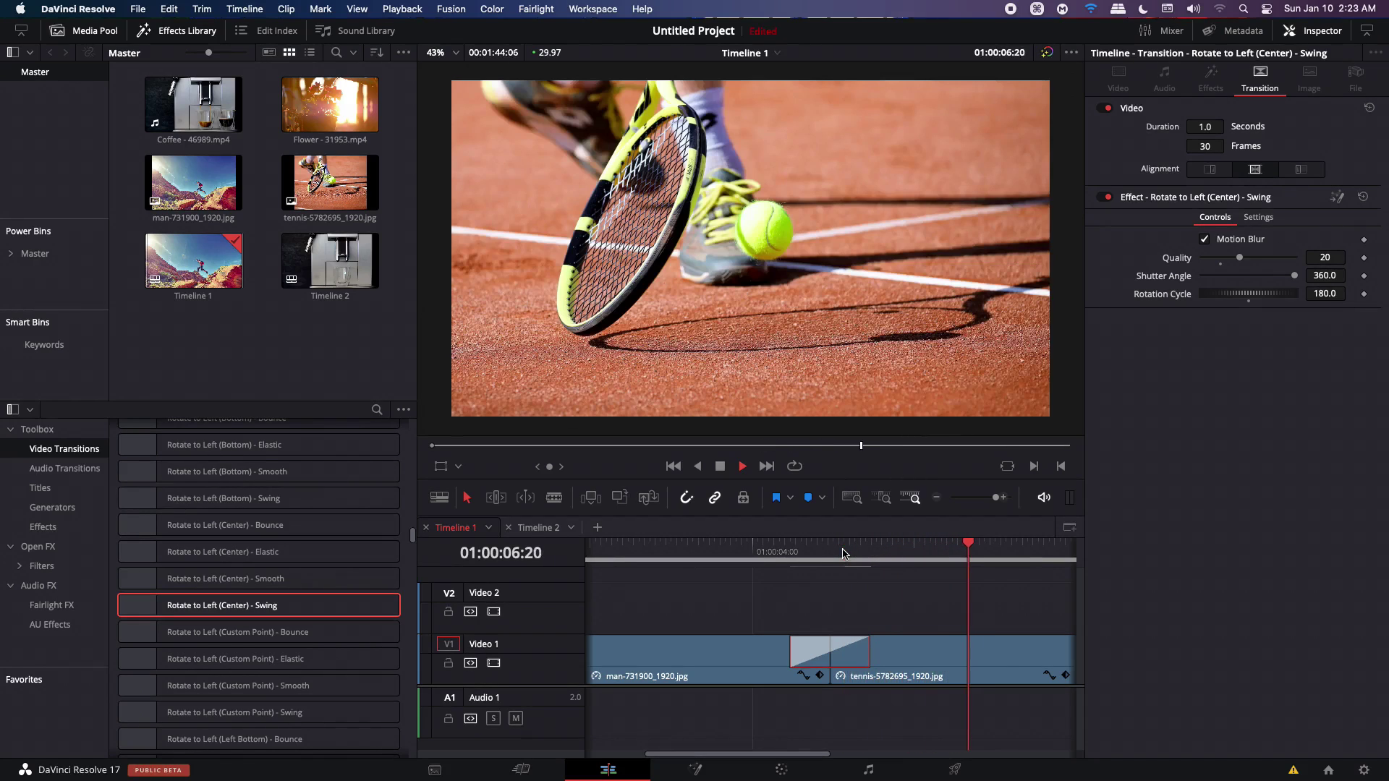
{"action": "left_click", "coordinate": [844, 554]}
Step: Replace the Swing transition with Split L&R (3x) 01 - Bounce on the clip cut
{"action": "key", "text": "space"}
{"action": "key", "text": "BackSpace"}
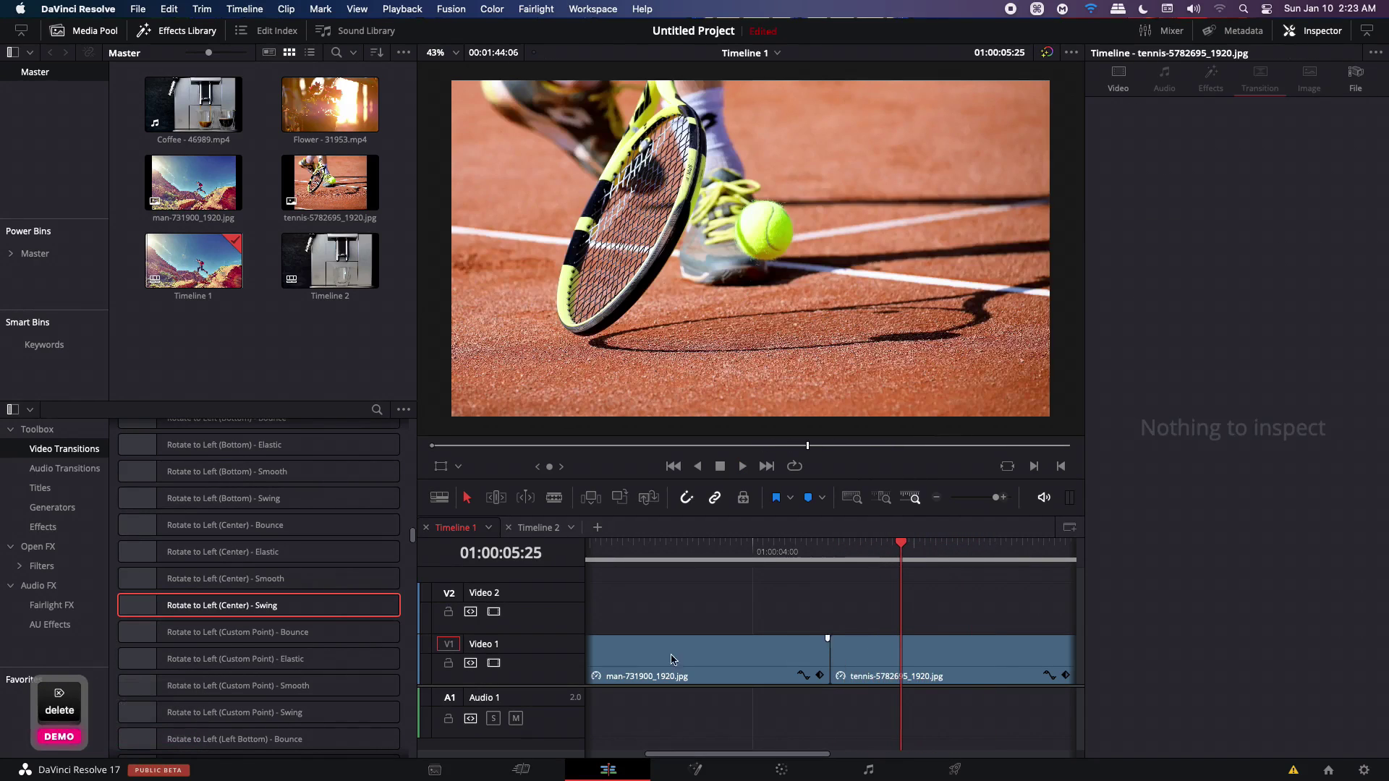
{"action": "scroll", "coordinate": [345, 640], "scroll_direction": "down", "scroll_amount": 4}
{"action": "scroll", "coordinate": [345, 639], "scroll_direction": "down", "scroll_amount": 10}
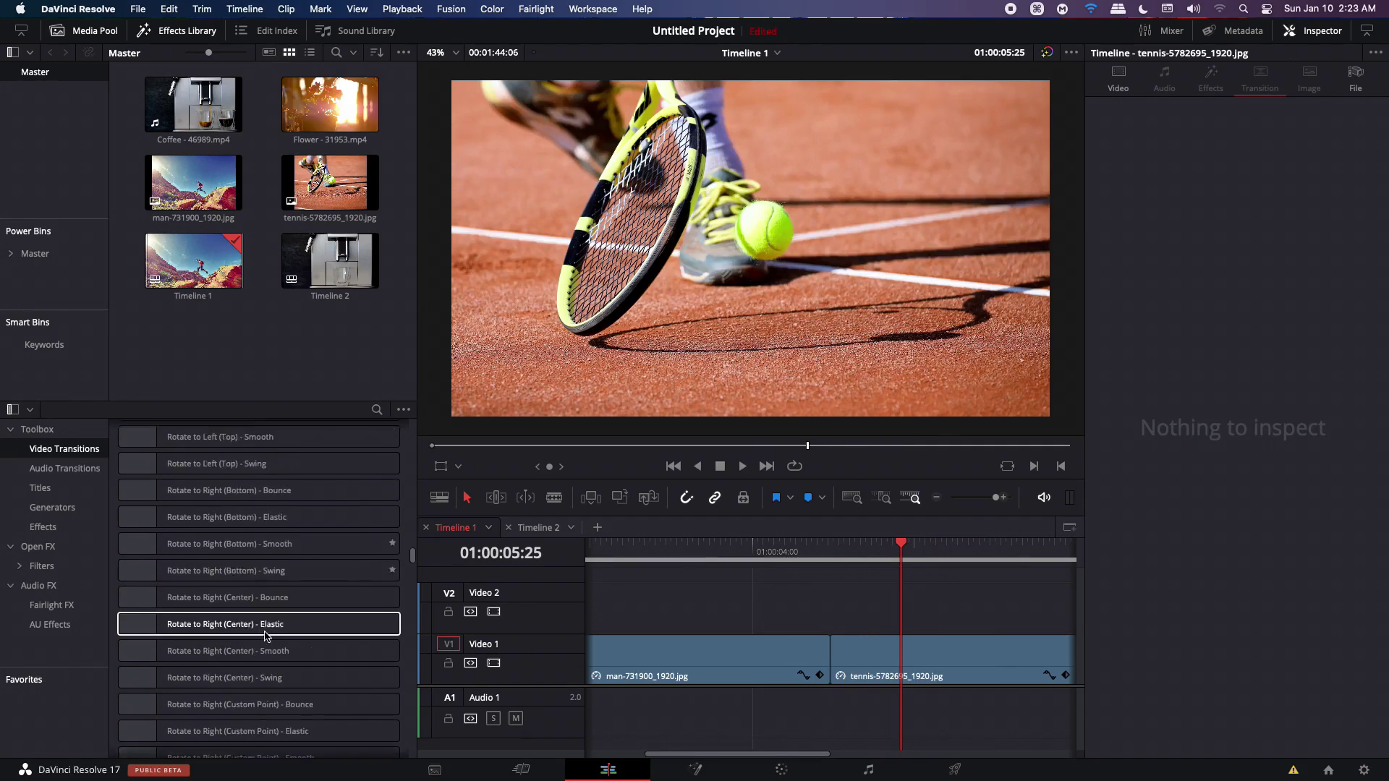
{"action": "scroll", "coordinate": [265, 637], "scroll_direction": "down", "scroll_amount": 10}
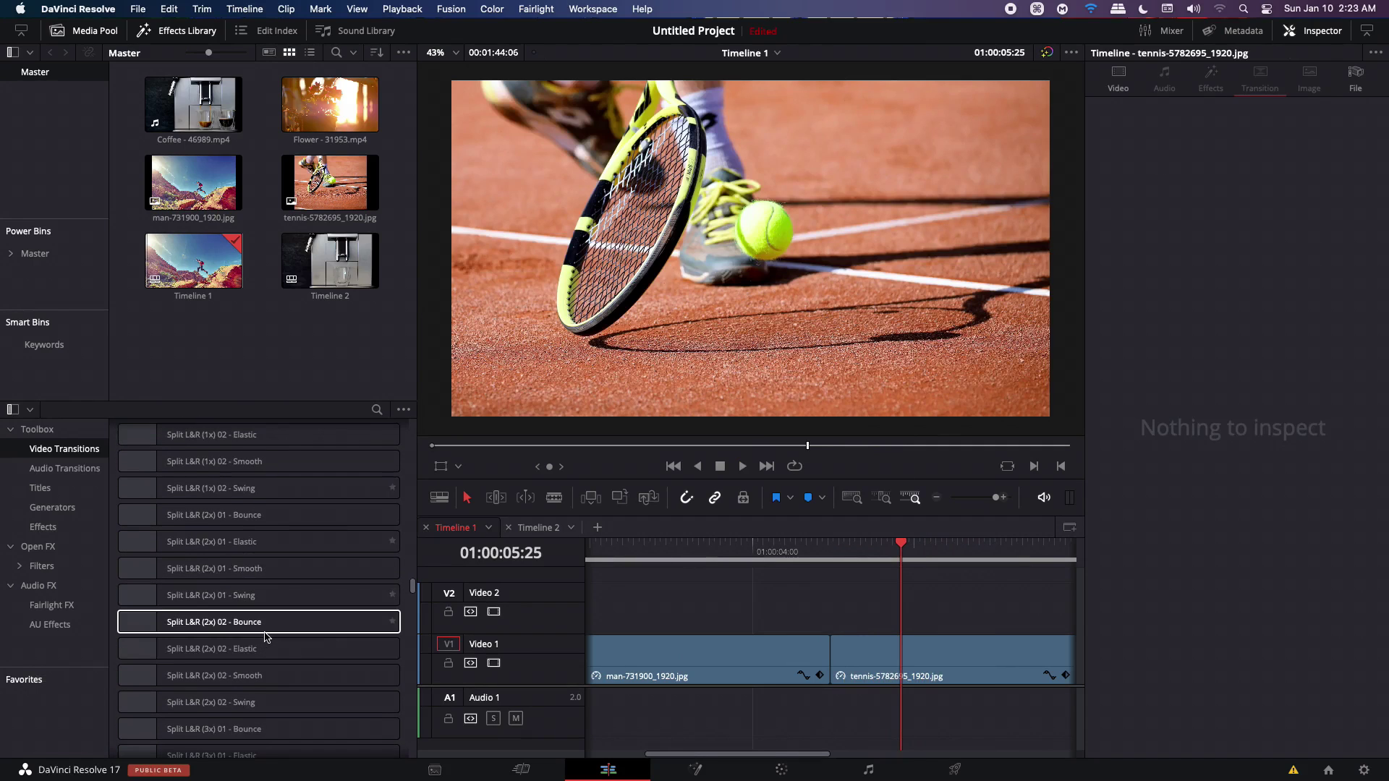
{"action": "left_click_drag", "start_coordinate": [239, 579], "coordinate": [838, 658]}
Step: Preview the Split L&R transition and select it to view its settings
{"action": "left_click", "coordinate": [790, 553]}
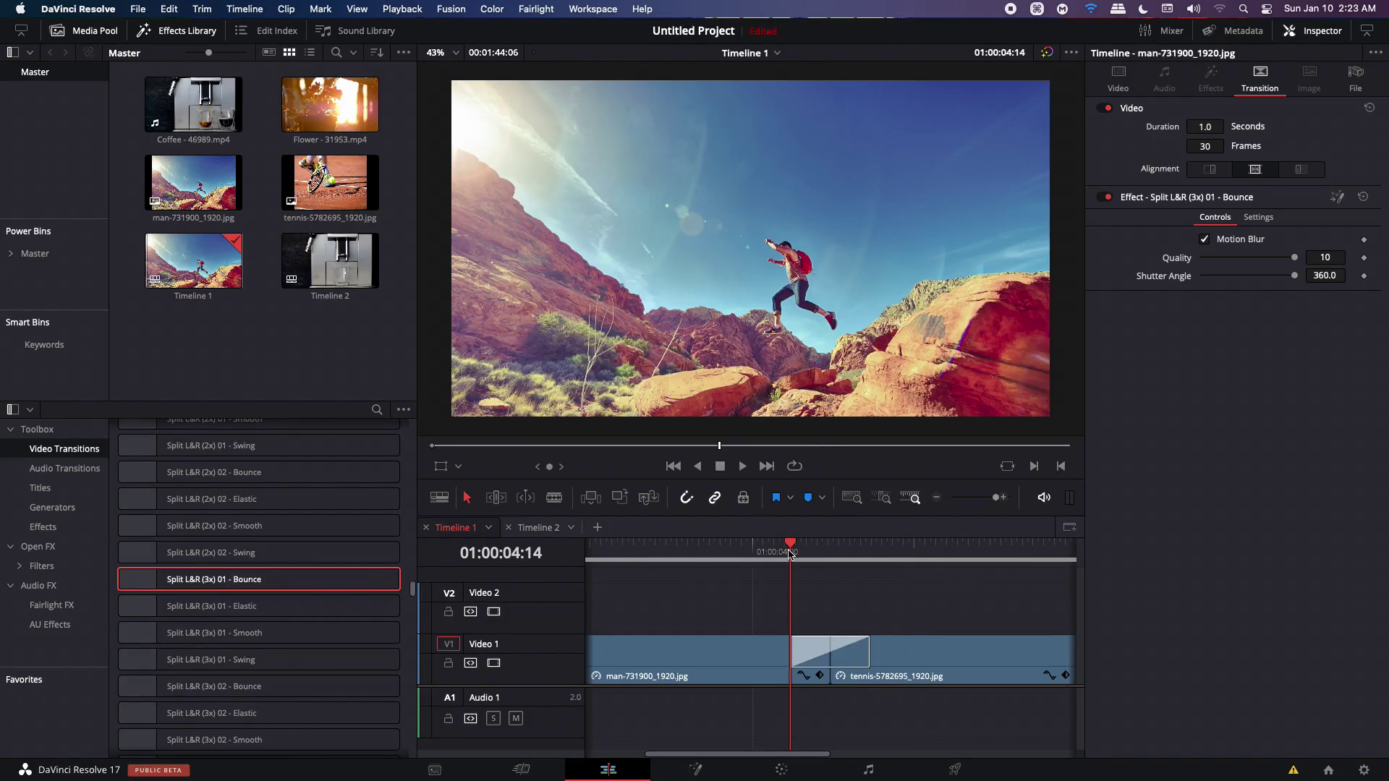
{"action": "key", "text": "space"}
{"action": "key", "text": "space"}
{"action": "left_click", "coordinate": [784, 651]}
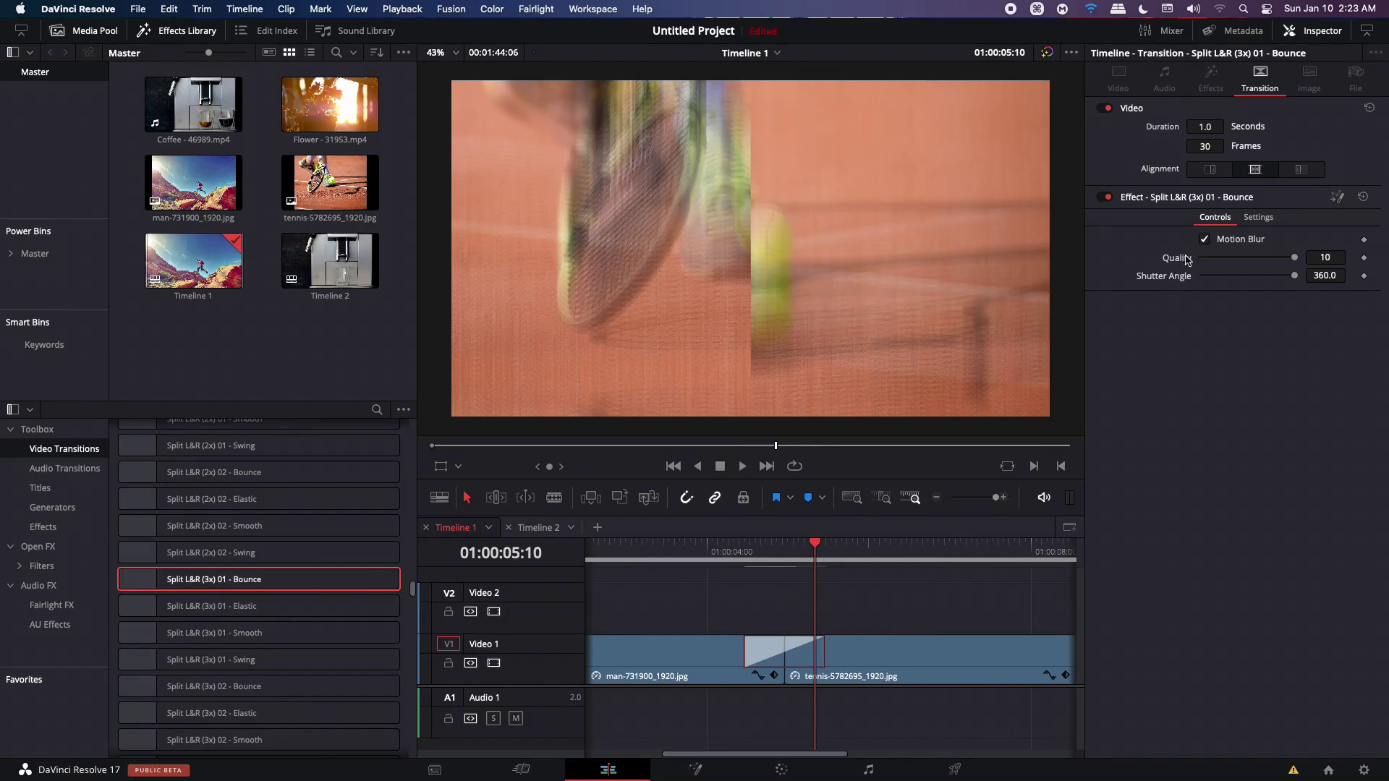
{"action": "left_click", "coordinate": [744, 547]}
{"action": "left_click", "coordinate": [726, 552]}
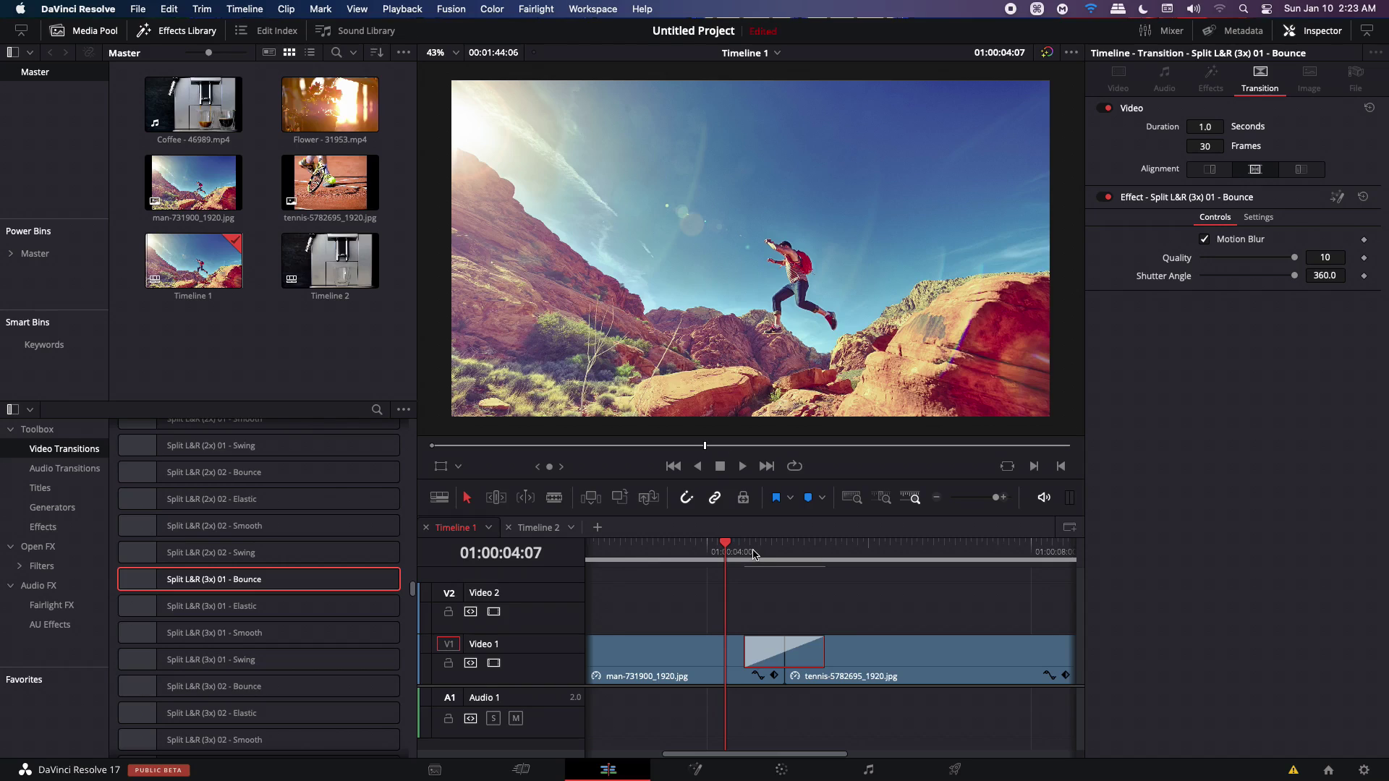
Step: Start adding a new LUT location in General preferences
{"action": "left_click", "coordinate": [73, 9]}
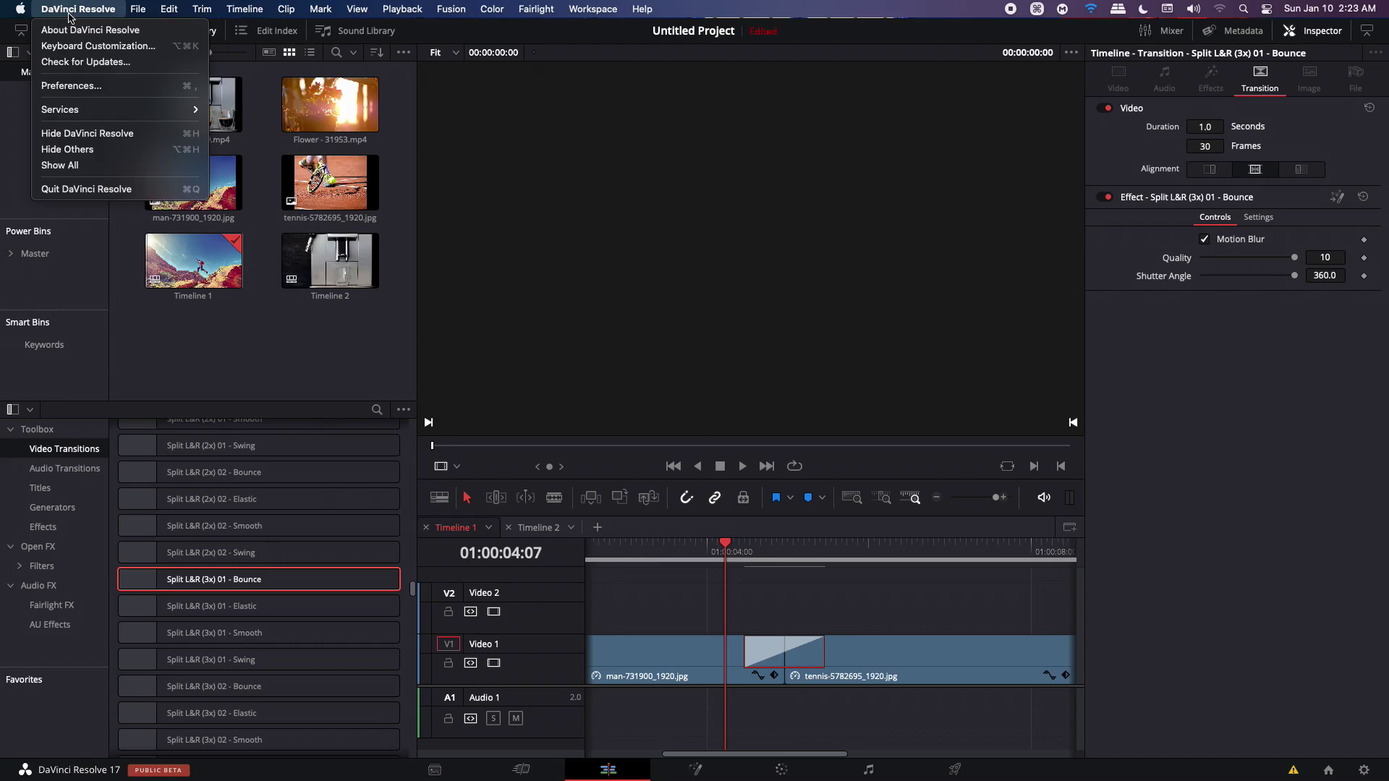
{"action": "left_click", "coordinate": [76, 90]}
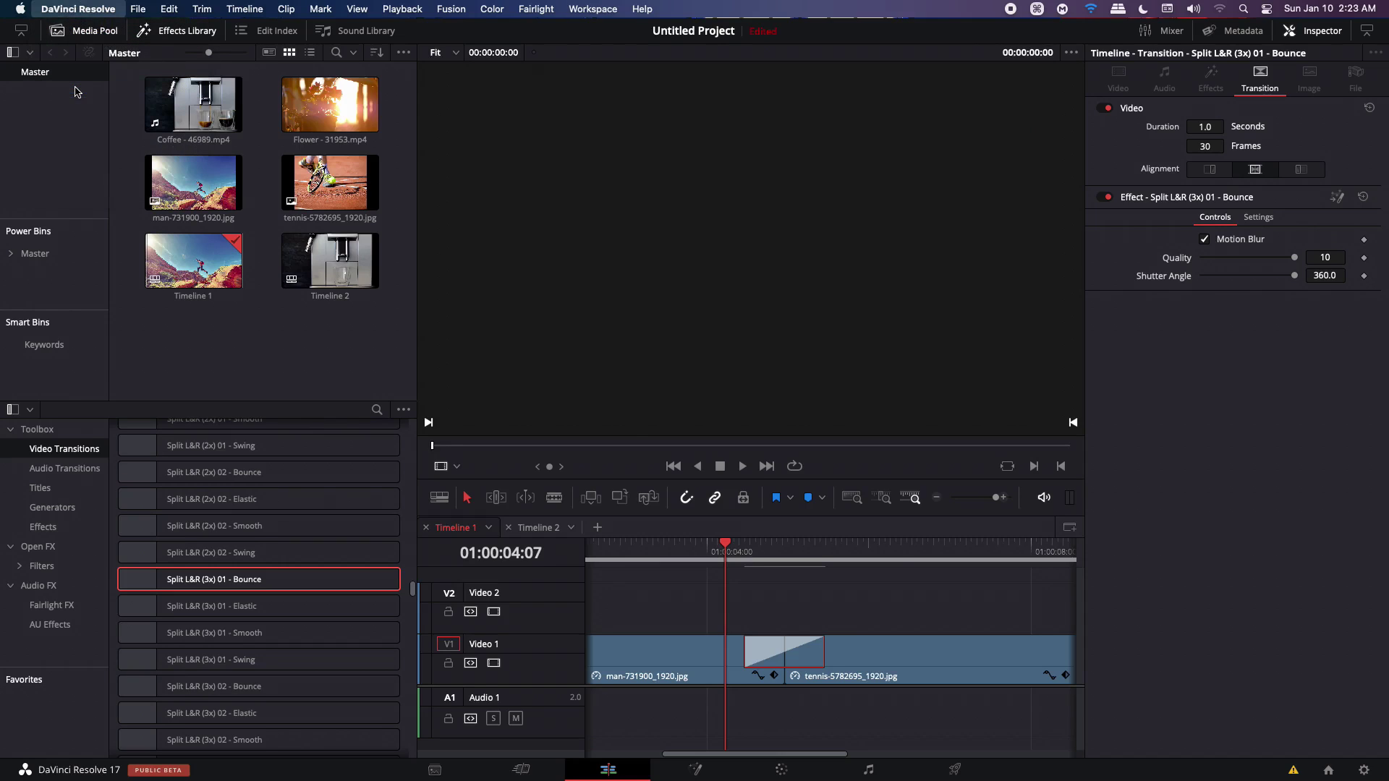
{"action": "left_click", "coordinate": [490, 331]}
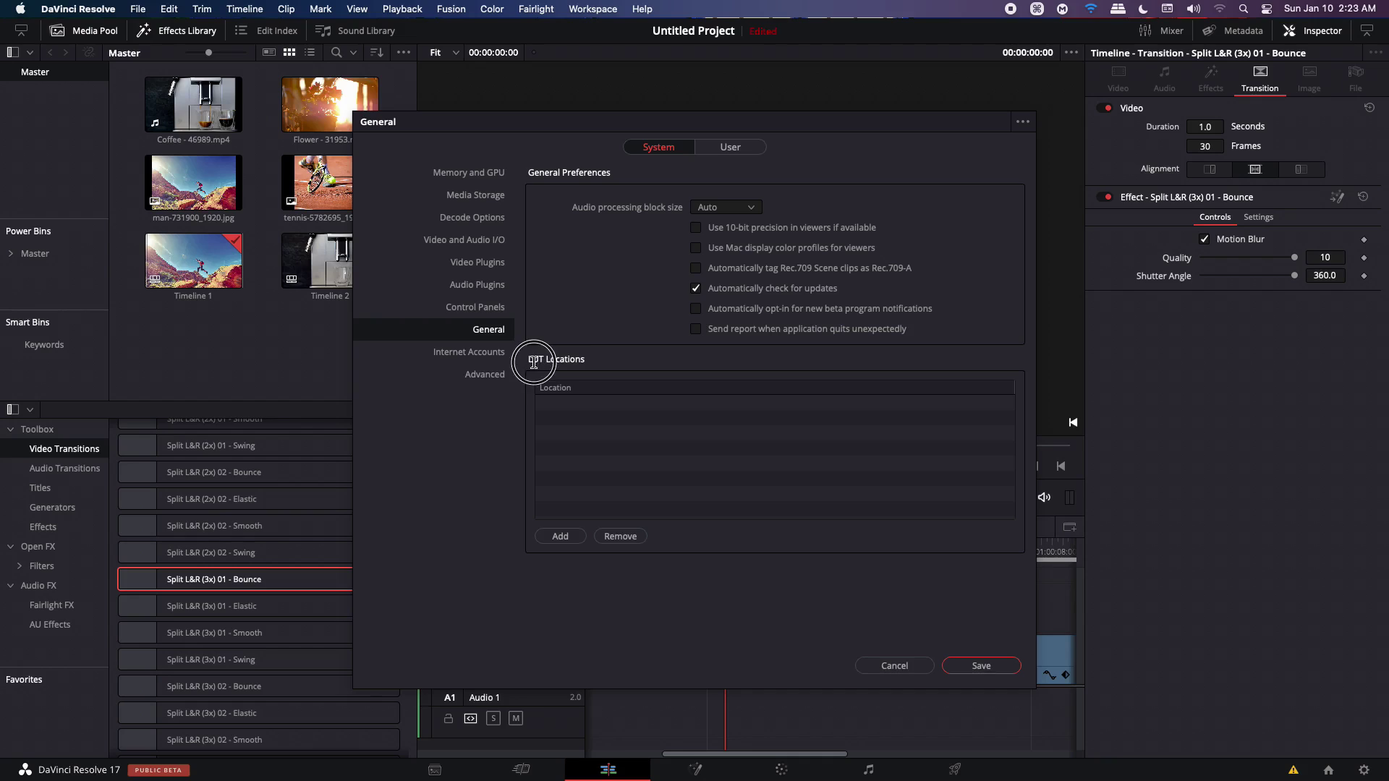
{"action": "left_click", "coordinate": [560, 537]}
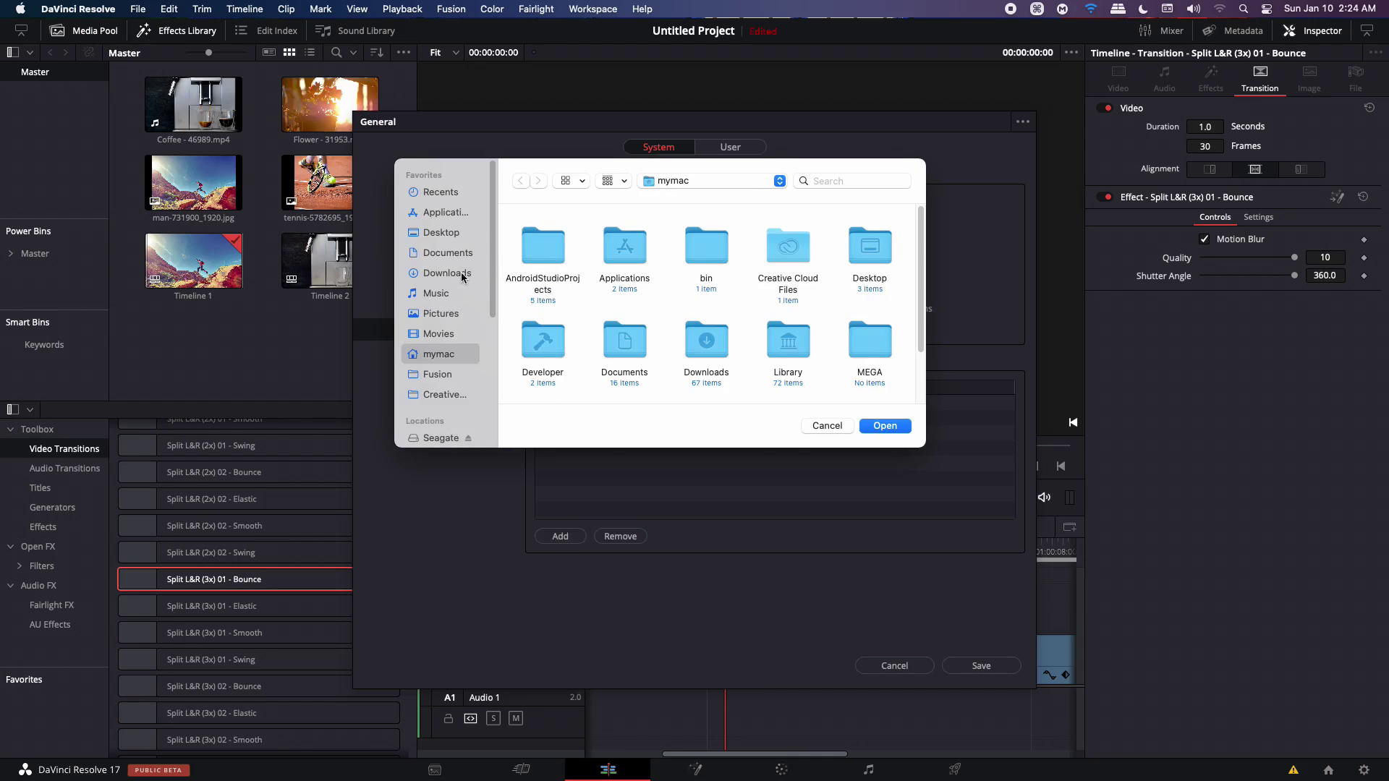
Step: Choose Downloads > Seamless Transitions pack > Bonus Files > LUTs as the LUT location
{"action": "left_click", "coordinate": [448, 273]}
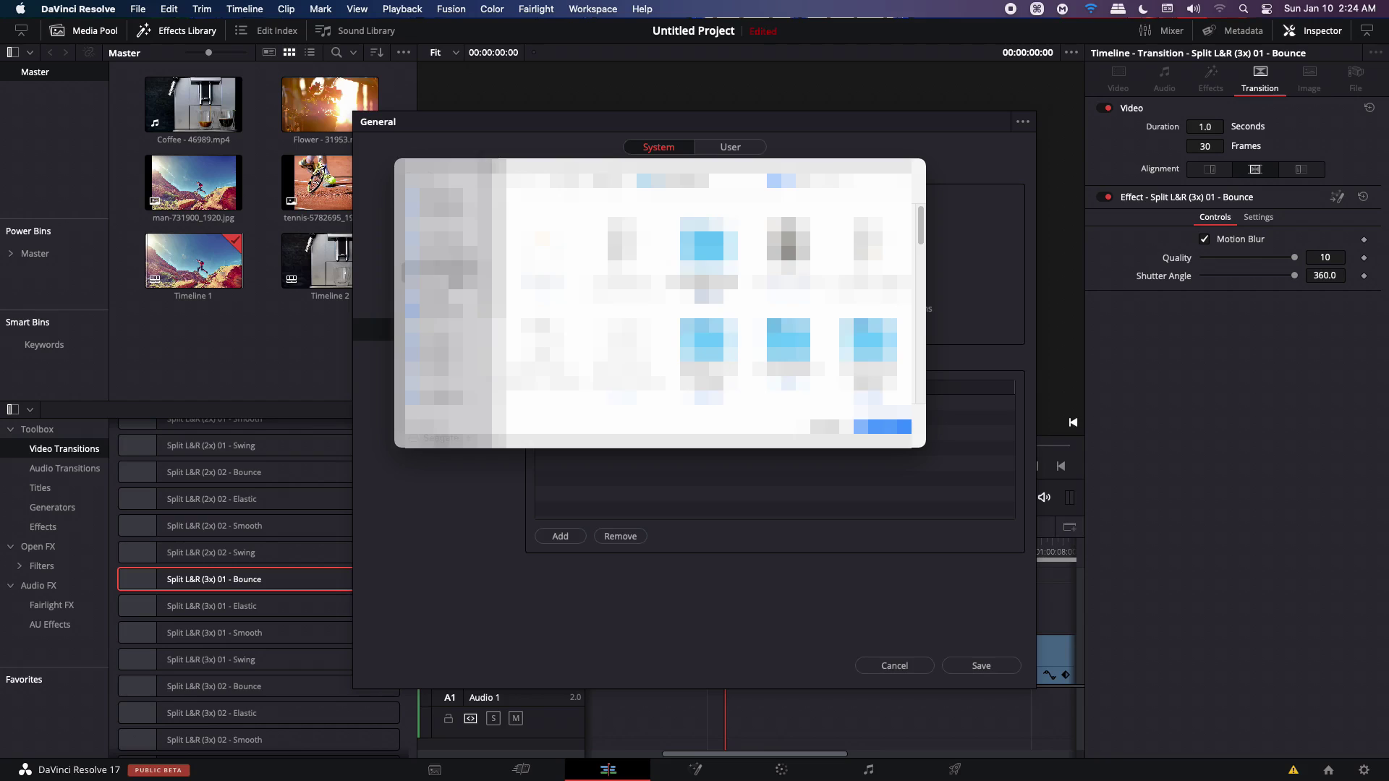
{"action": "scroll", "coordinate": [709, 304], "scroll_direction": "down", "scroll_amount": 1}
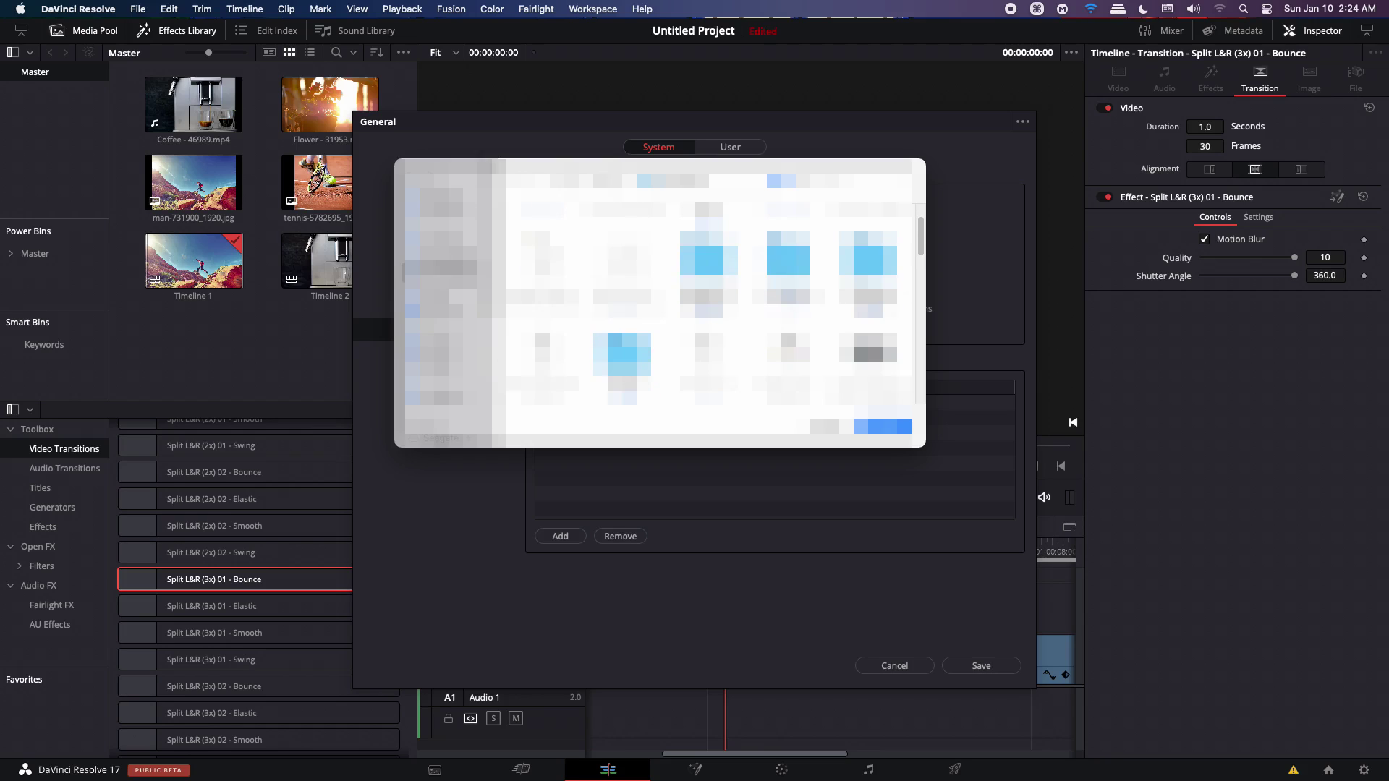
{"action": "double_click", "coordinate": [589, 269]}
{"action": "double_click", "coordinate": [543, 251]}
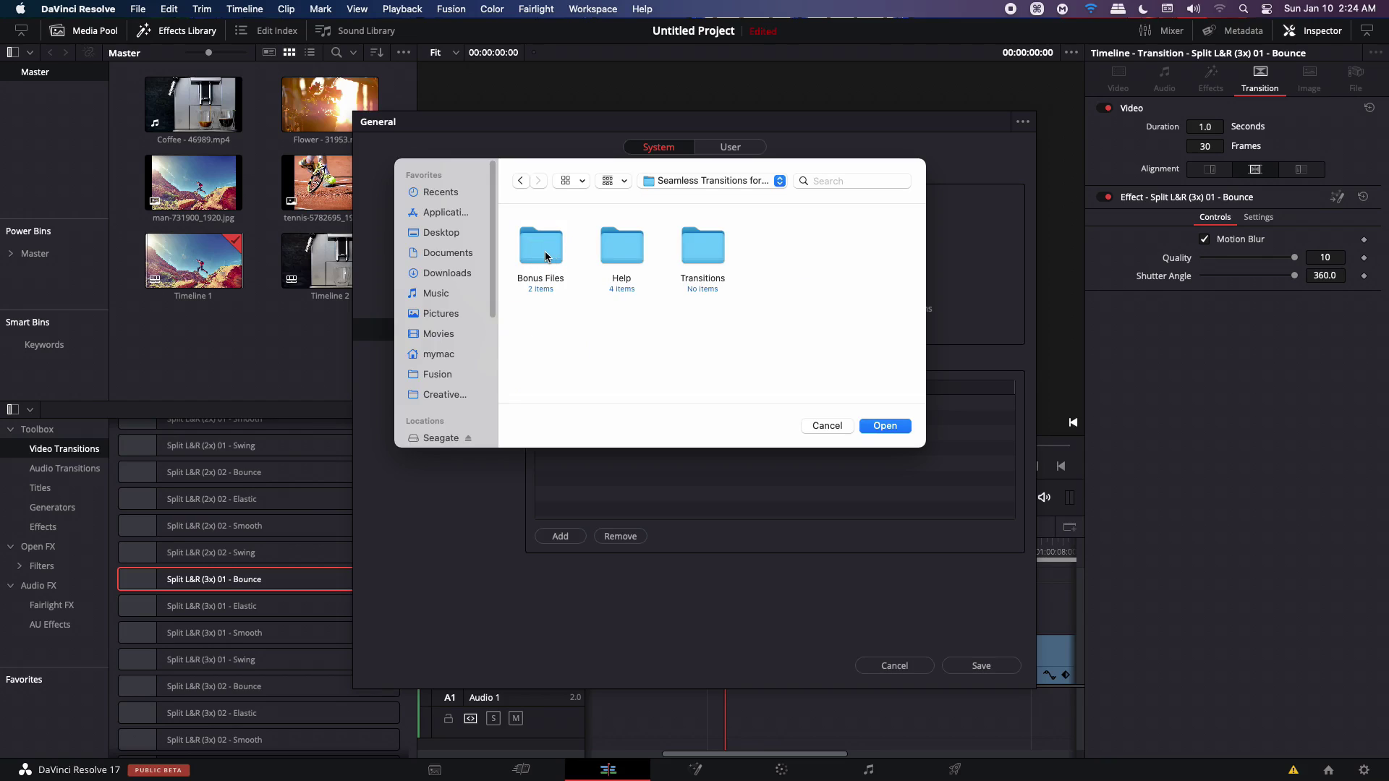
{"action": "double_click", "coordinate": [544, 250]}
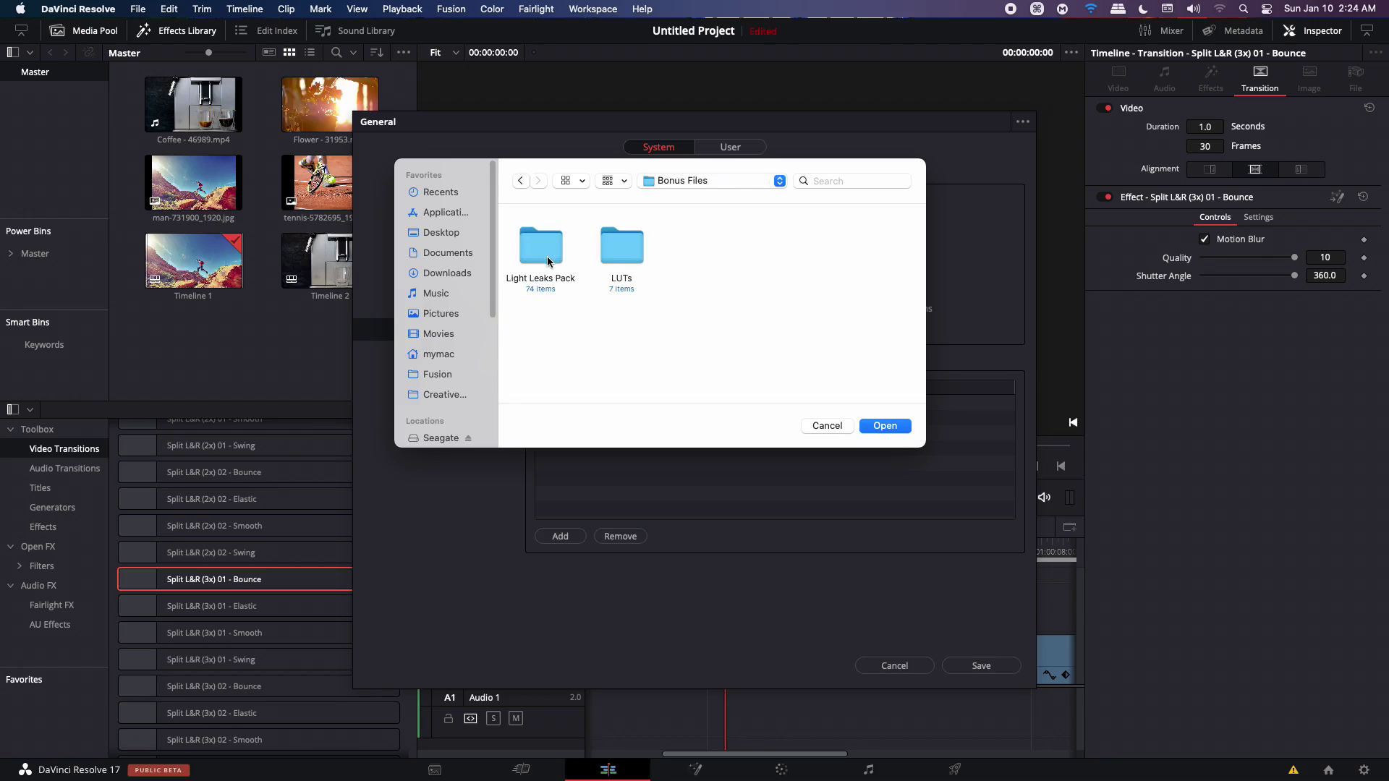
{"action": "double_click", "coordinate": [627, 250]}
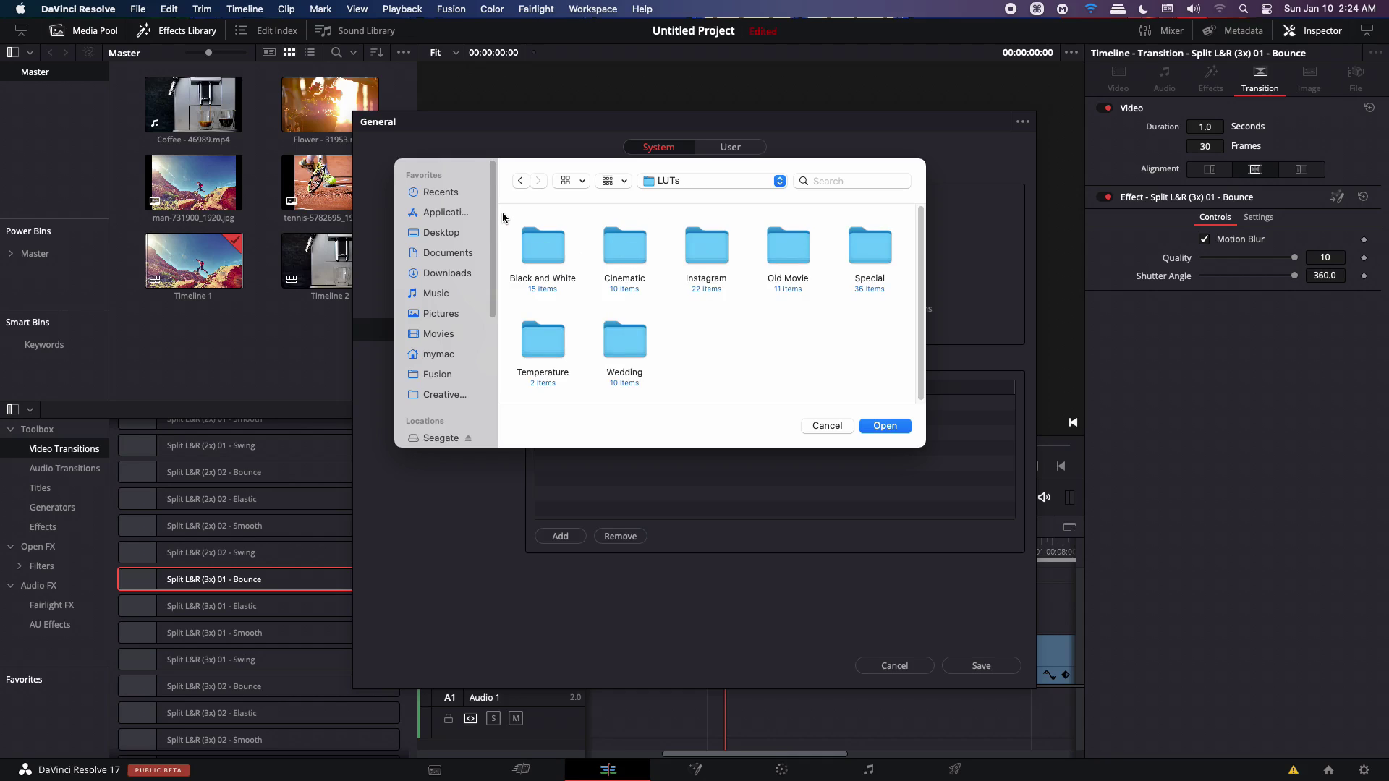
{"action": "left_click_drag", "start_coordinate": [504, 214], "coordinate": [753, 347]}
{"action": "left_click", "coordinate": [756, 350]}
{"action": "left_click", "coordinate": [885, 426]}
Step: Save the preferences and refresh the LUT list on the Color page
{"action": "left_click", "coordinate": [980, 664]}
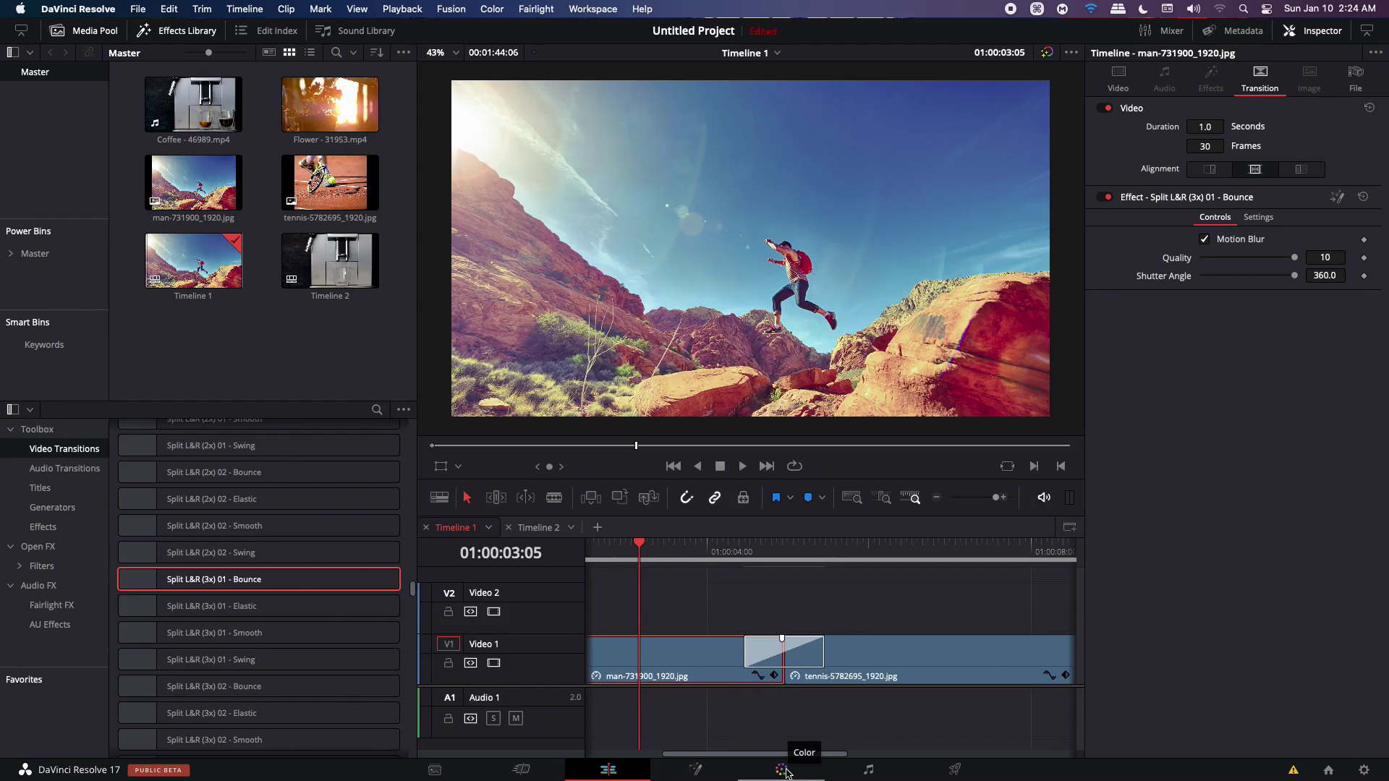
{"action": "left_click", "coordinate": [783, 770]}
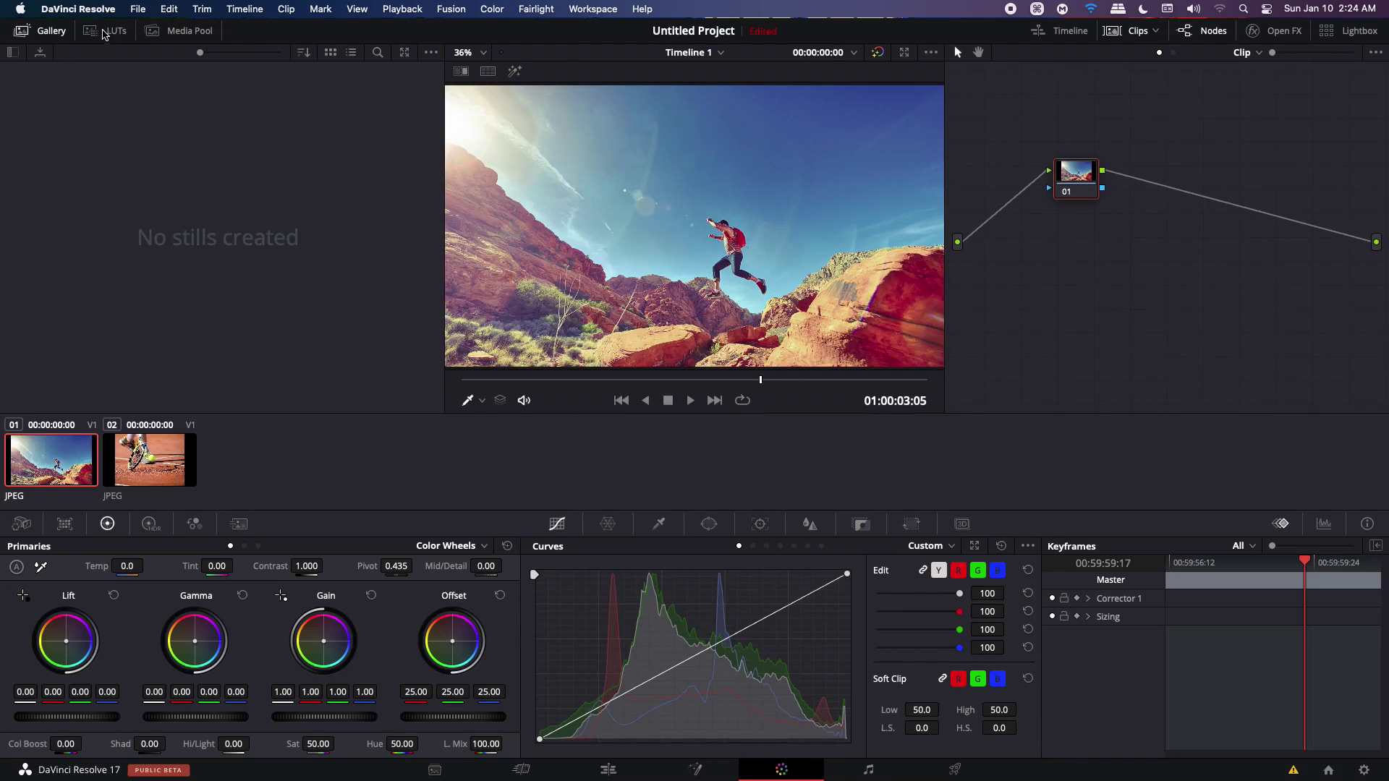
{"action": "left_click", "coordinate": [108, 32]}
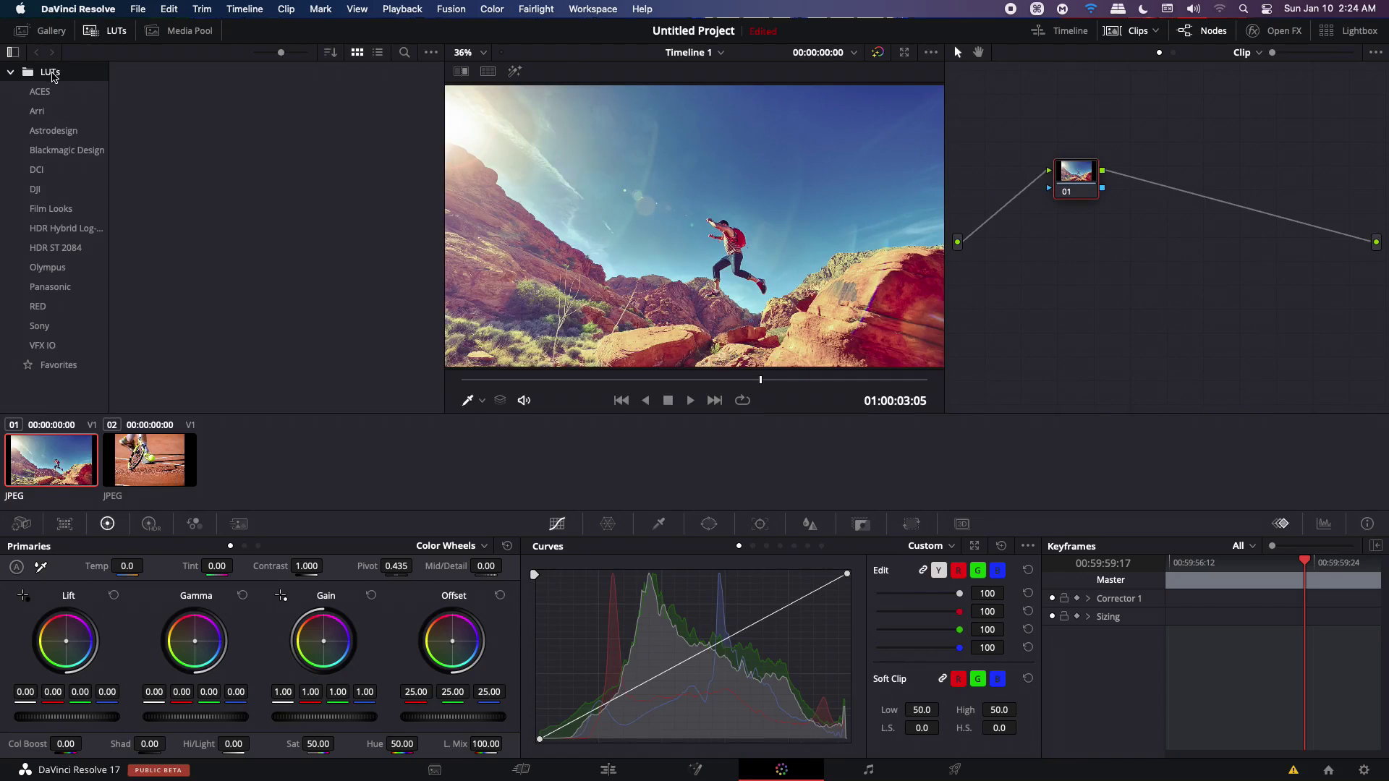
{"action": "right_click", "coordinate": [47, 73]}
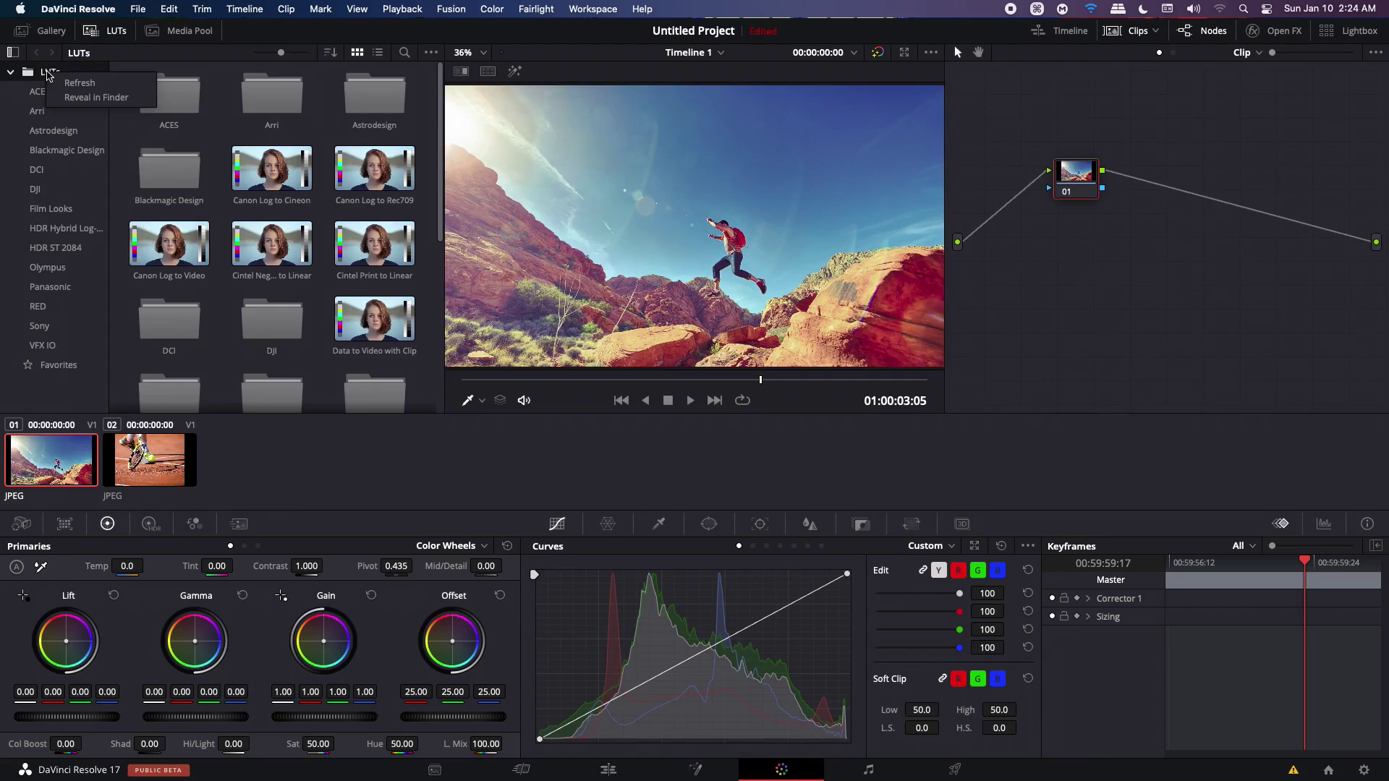
{"action": "left_click", "coordinate": [66, 84]}
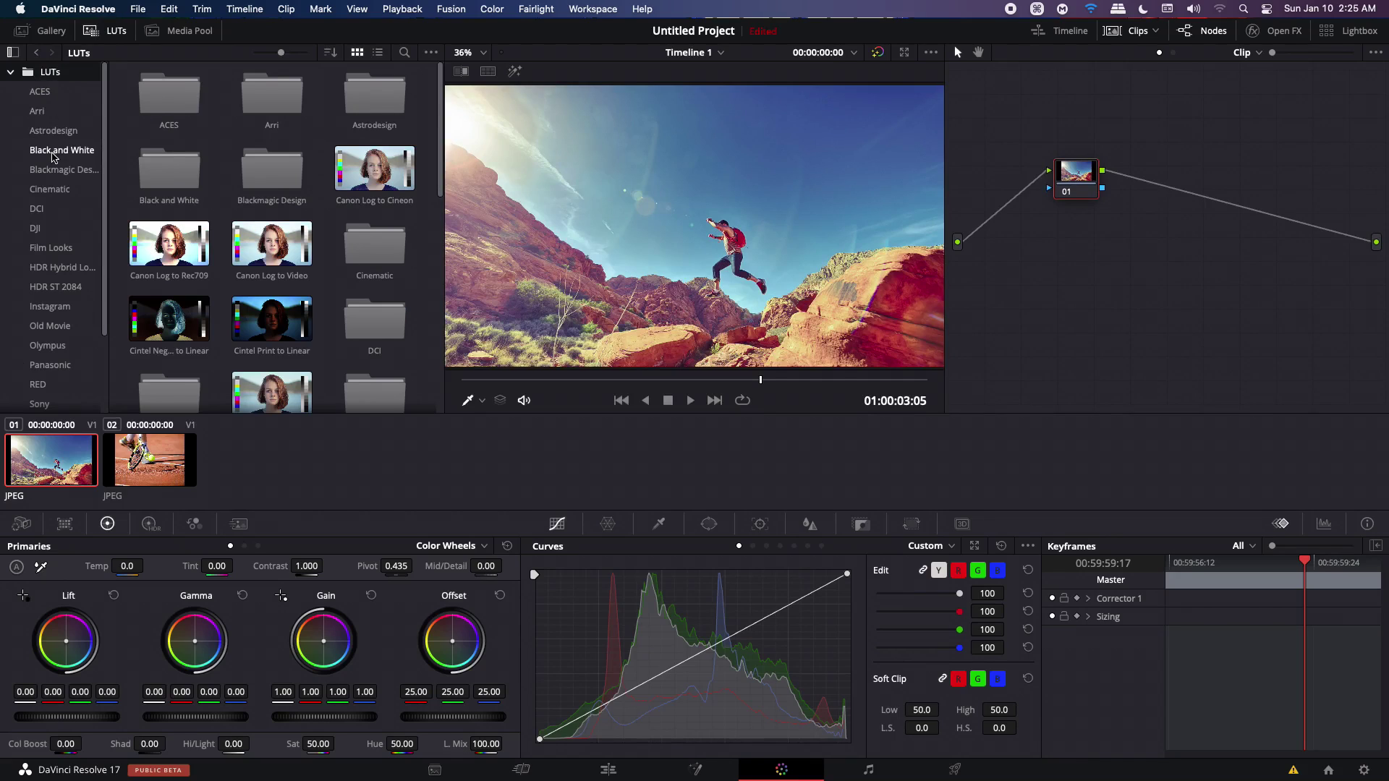
Step: Try the Instagram LUTs Hudson, Mayfair and Perpetua on the man clip, checking on Edit
{"action": "left_click", "coordinate": [53, 152]}
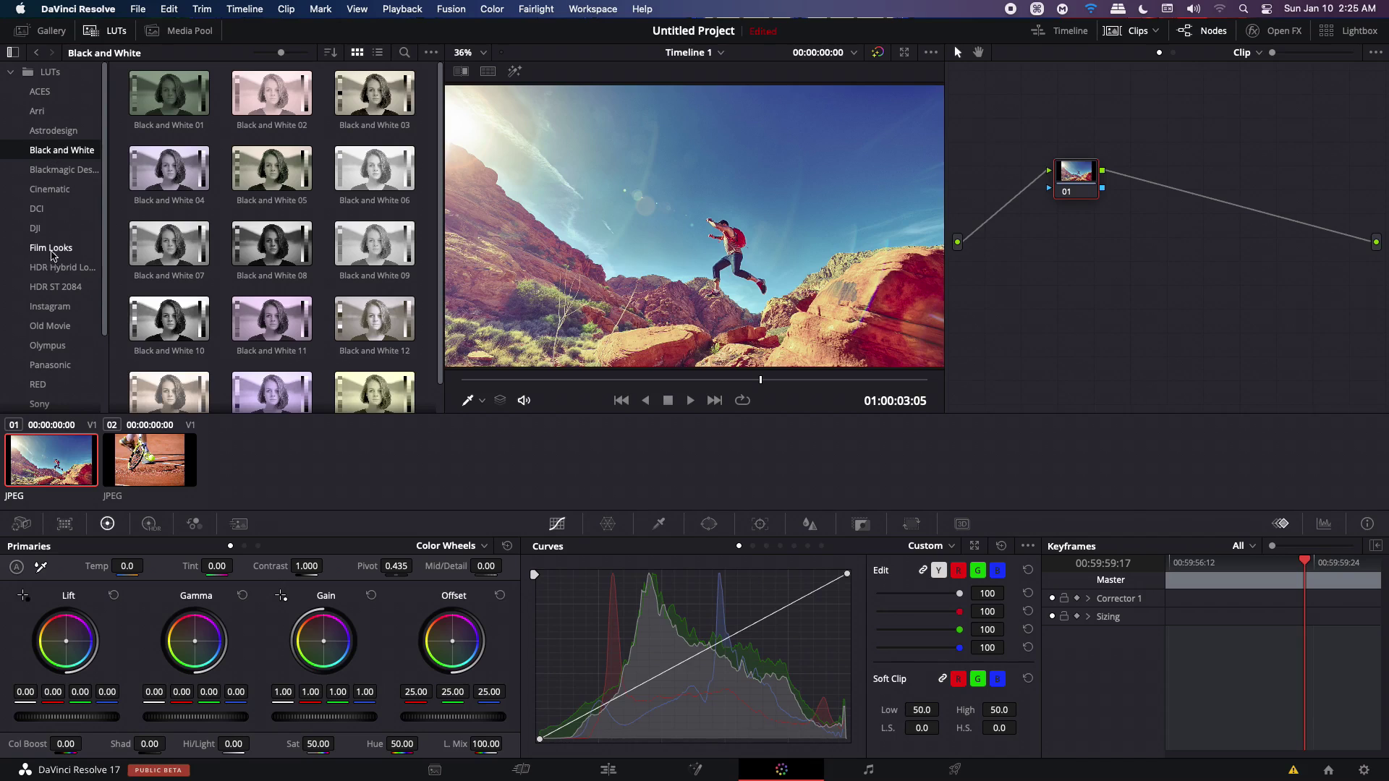
{"action": "left_click", "coordinate": [50, 306]}
{"action": "double_click", "coordinate": [375, 170]}
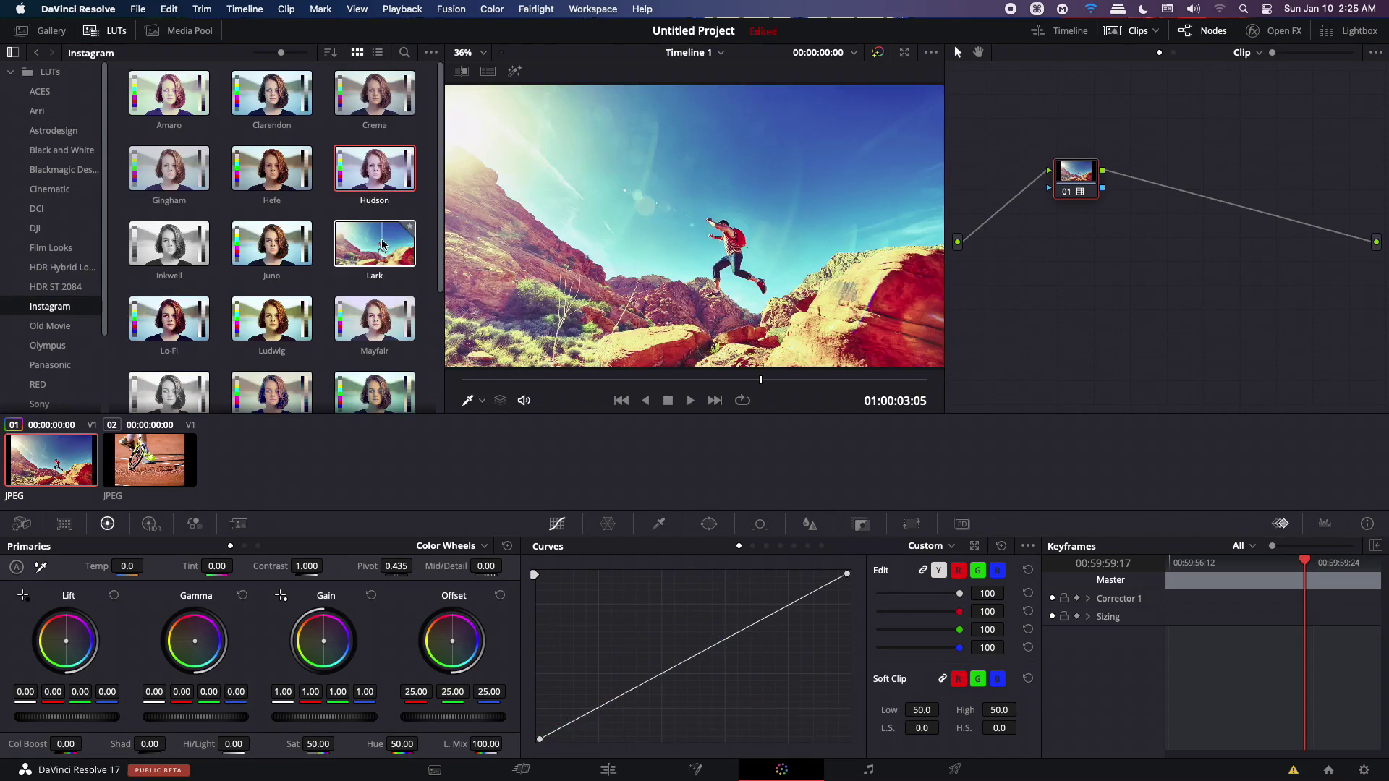
{"action": "double_click", "coordinate": [375, 319]}
{"action": "scroll", "coordinate": [387, 409], "scroll_direction": "down", "scroll_amount": 2}
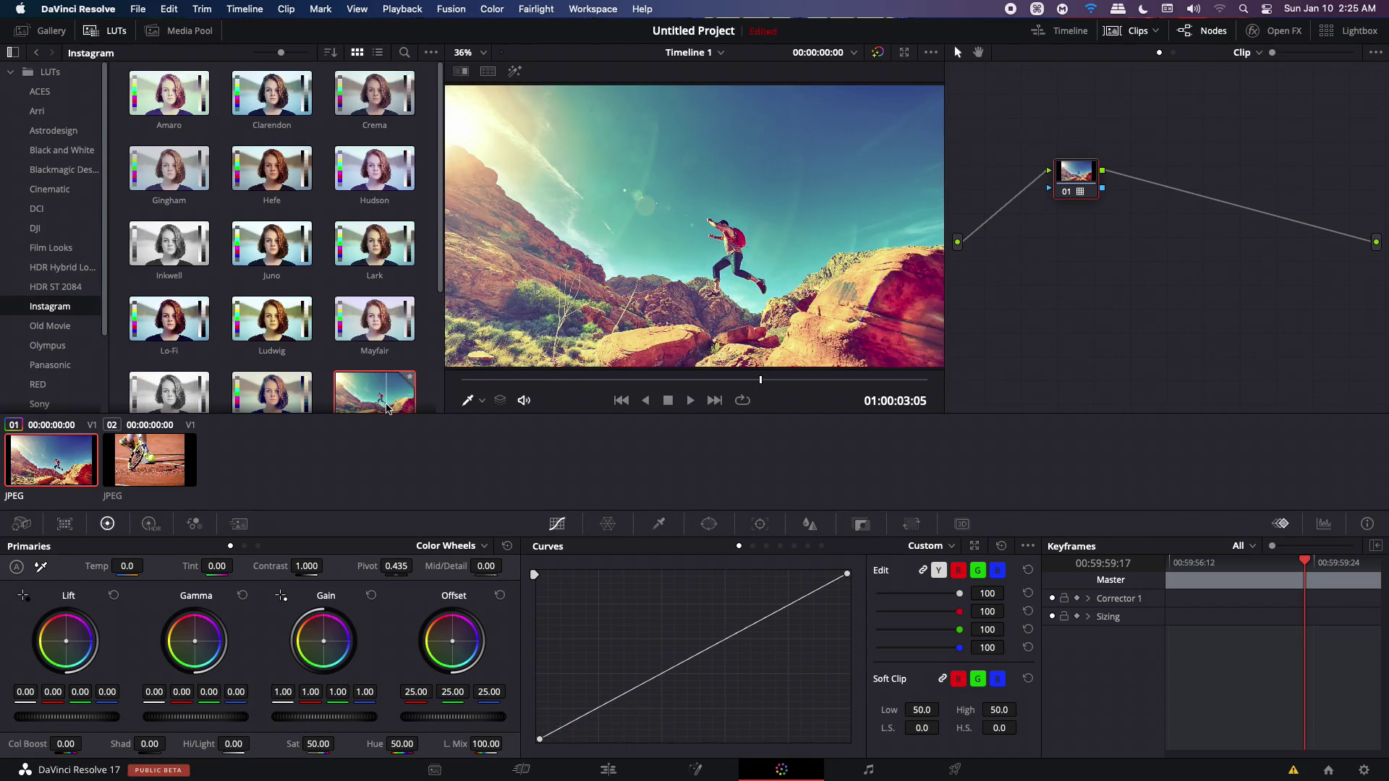
{"action": "double_click", "coordinate": [375, 351]}
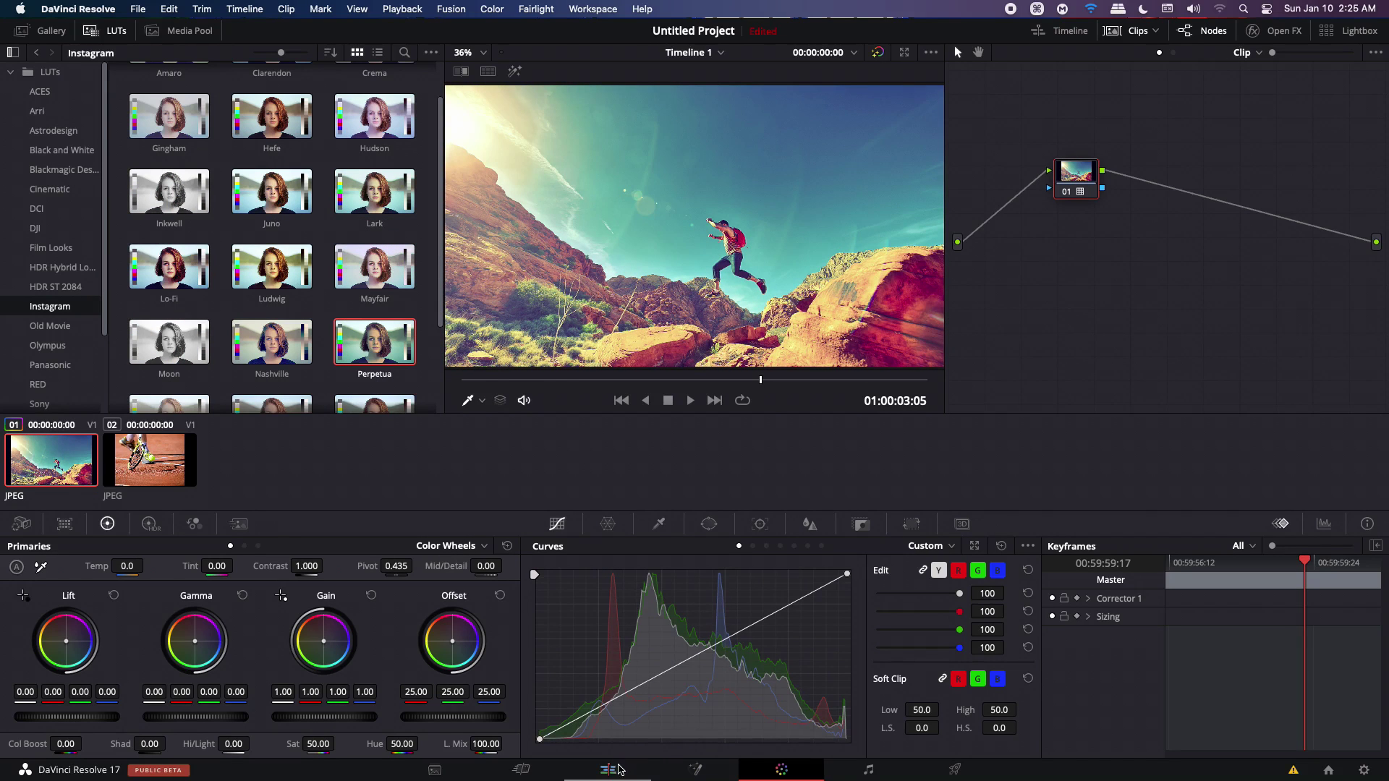
{"action": "left_click", "coordinate": [615, 770]}
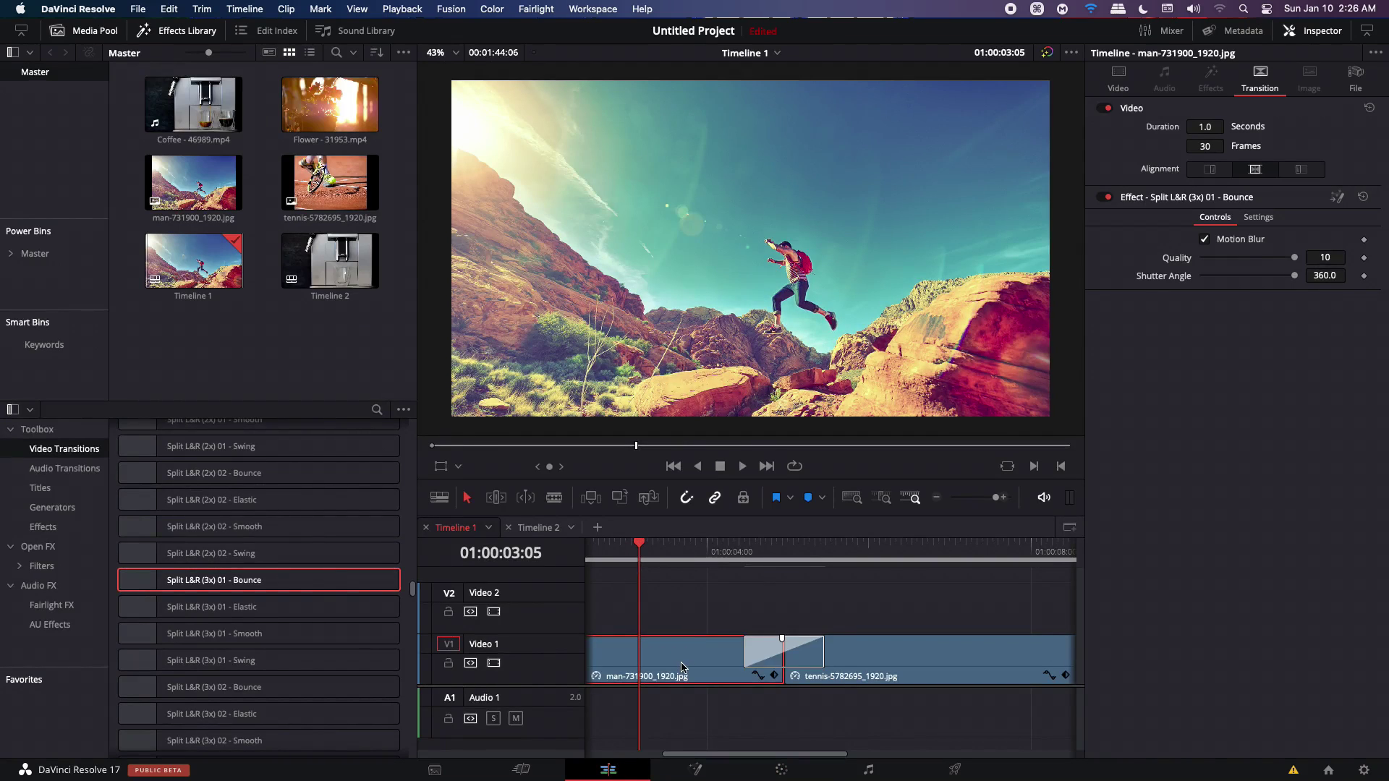
{"action": "left_click", "coordinate": [792, 772]}
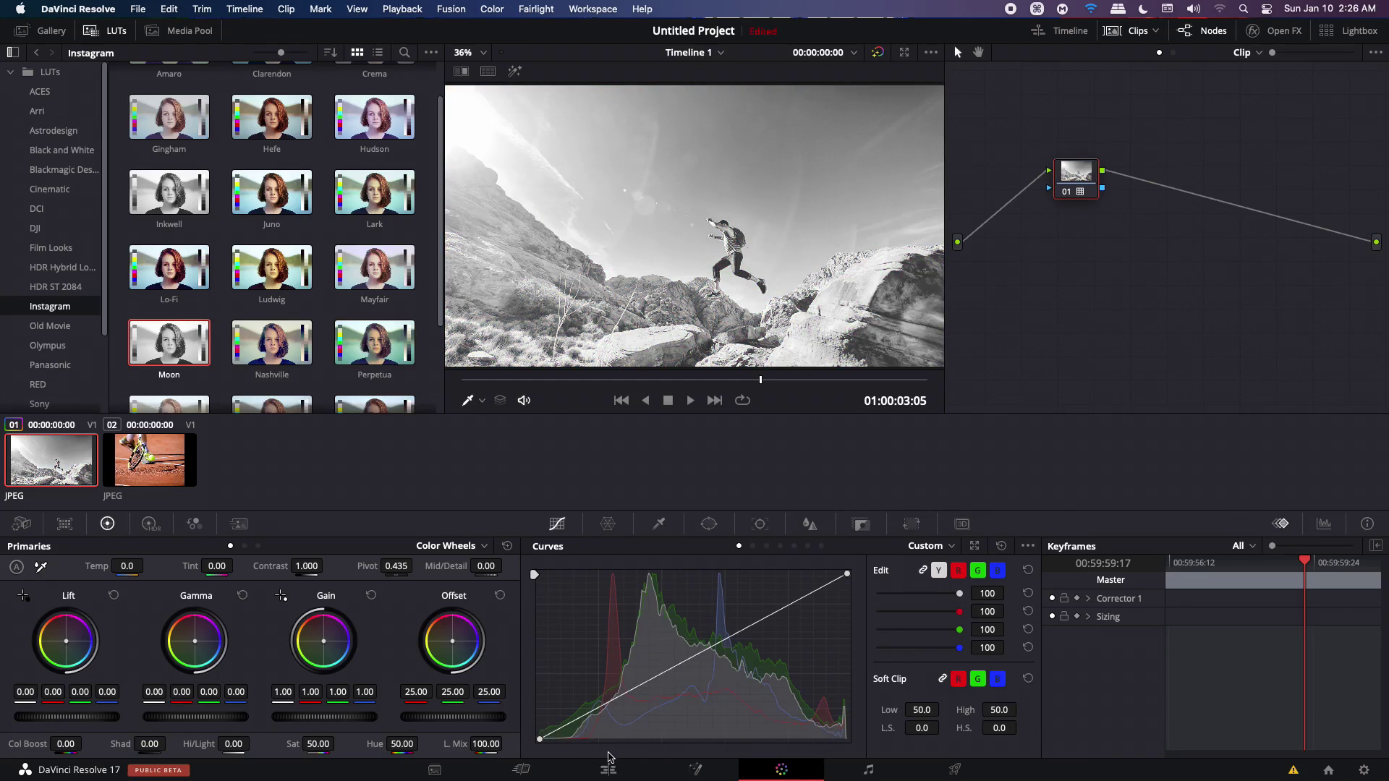
{"action": "left_click", "coordinate": [610, 769]}
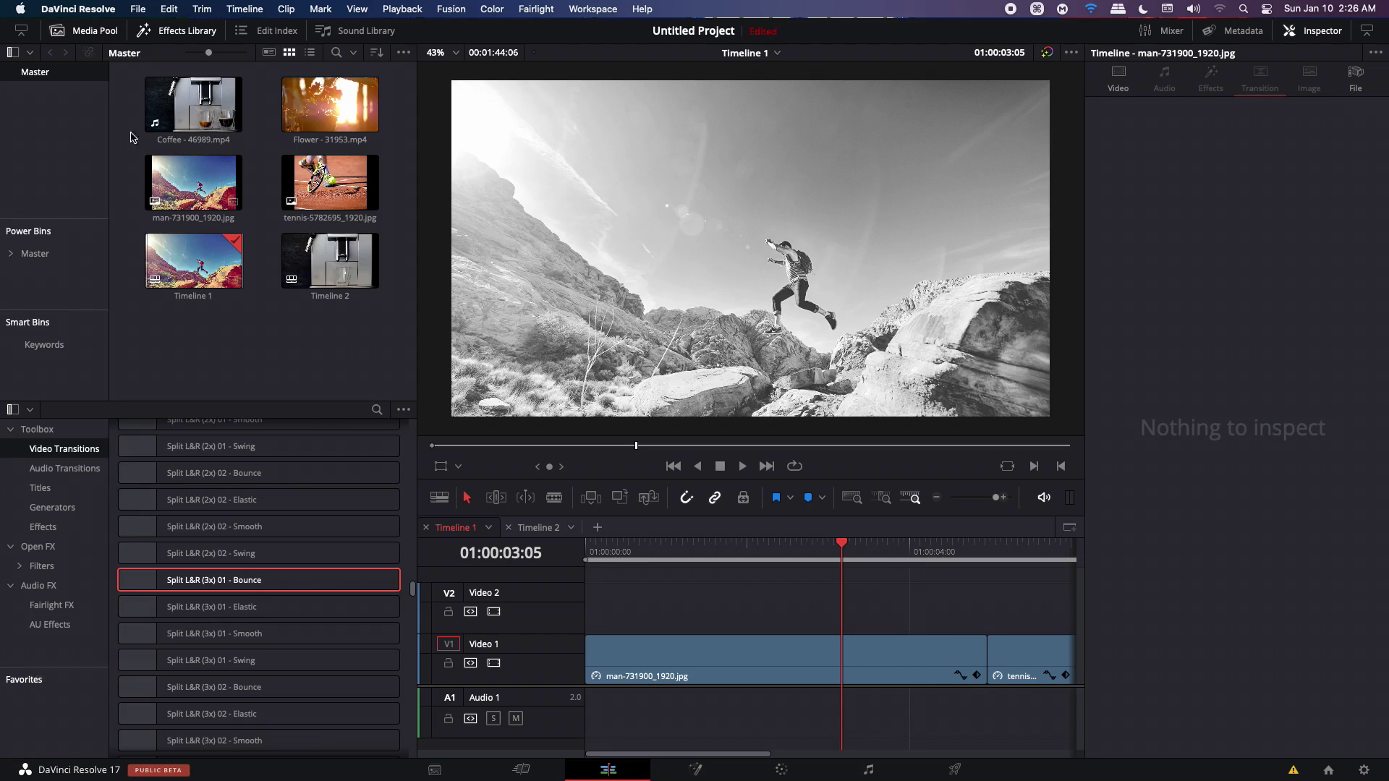
Step: Drag Light Leaks - 01.mp4 from Finder's Bonus Files folder into Resolve's Media Pool
{"action": "key", "text": "super+Tab"}
{"action": "key", "text": "super+Tab"}
{"action": "key", "text": "super+Tab"}
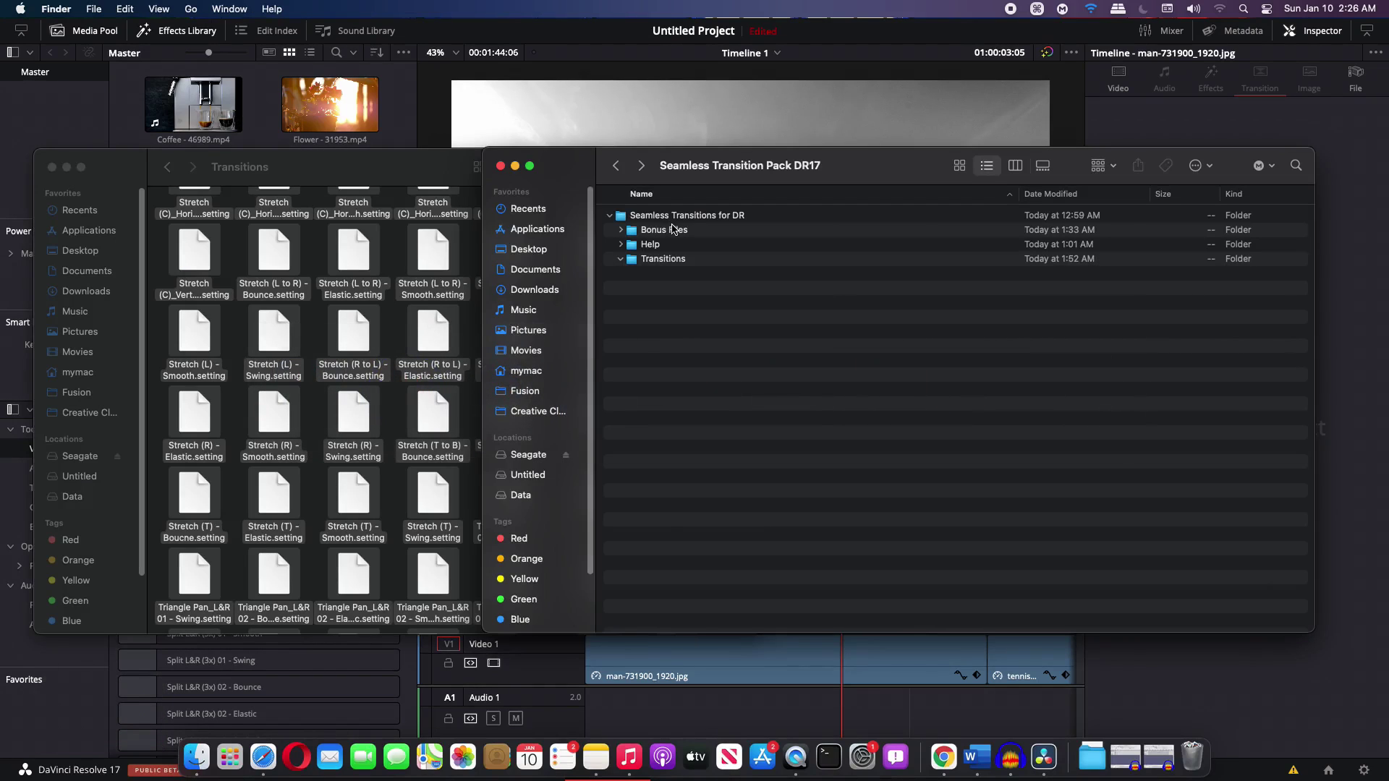
{"action": "left_click", "coordinate": [660, 230]}
{"action": "left_click", "coordinate": [621, 230]}
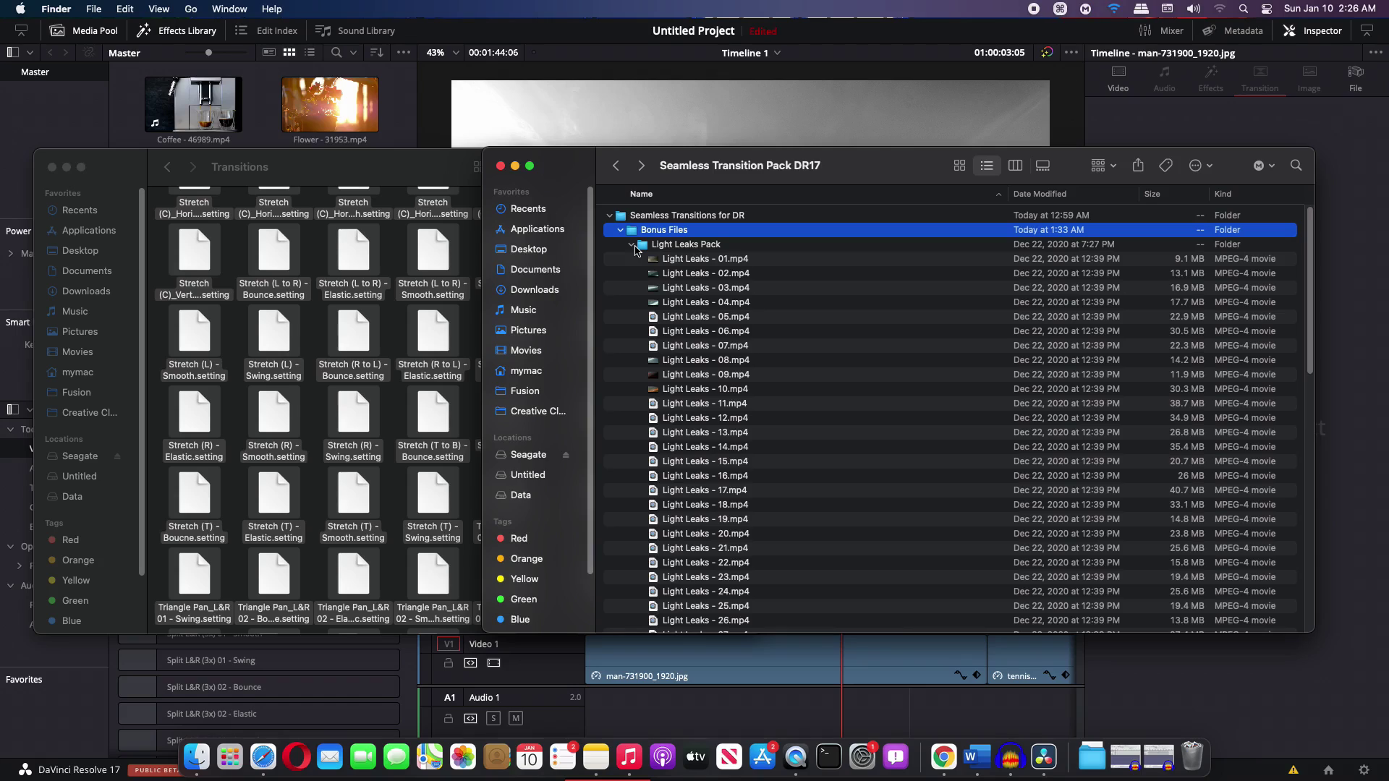
{"action": "left_click", "coordinate": [703, 259]}
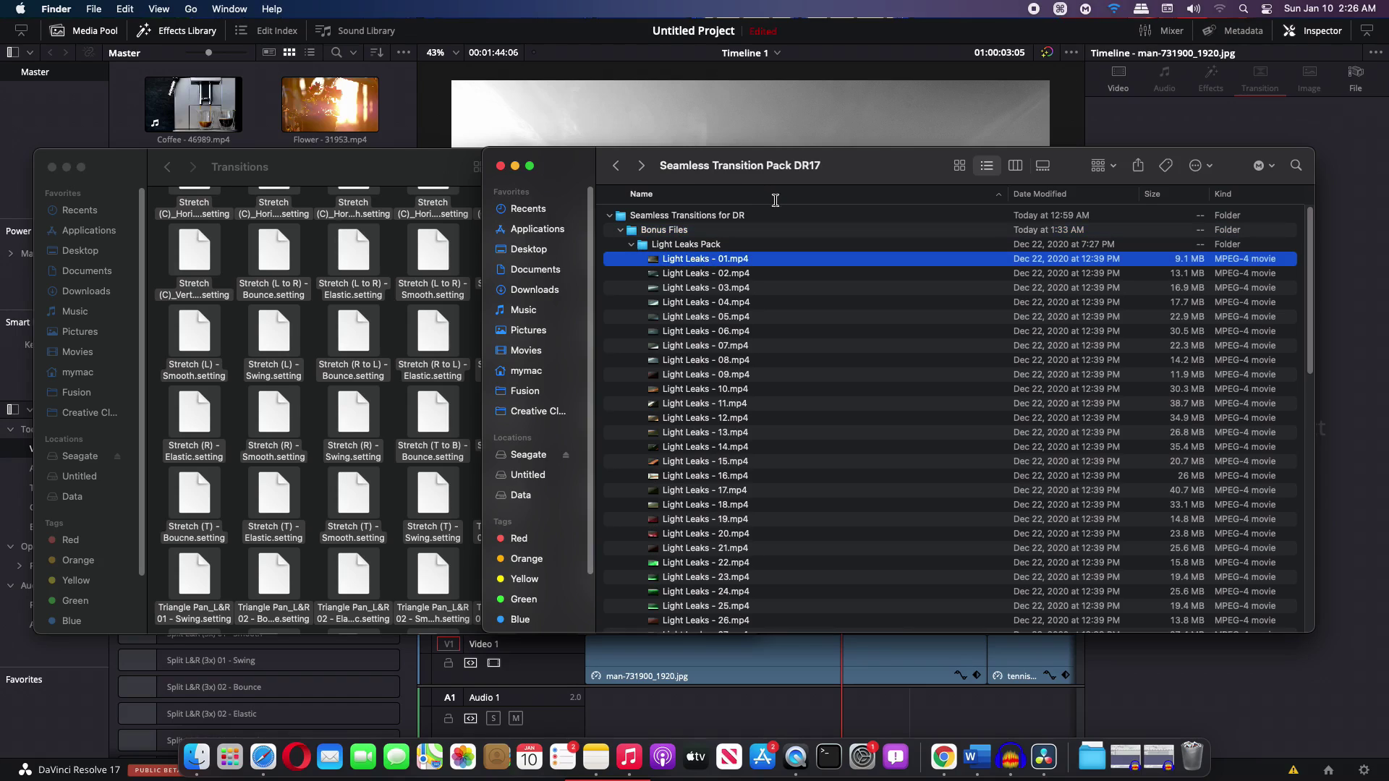
{"action": "left_click_drag", "start_coordinate": [659, 264], "coordinate": [254, 148]}
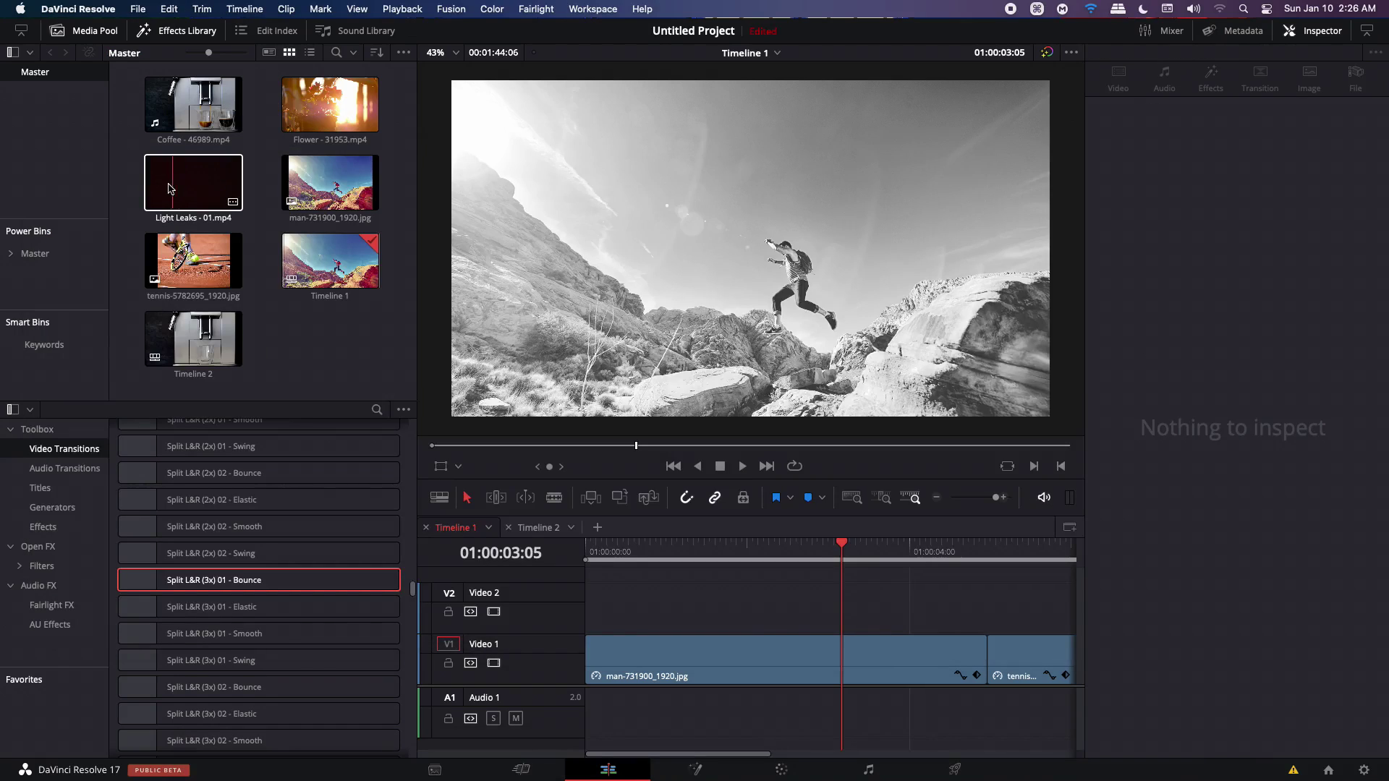
Step: Place Light Leaks - 01.mp4 at the start of Video 2 with Composite Mode set to Screen
{"action": "left_click", "coordinate": [196, 189]}
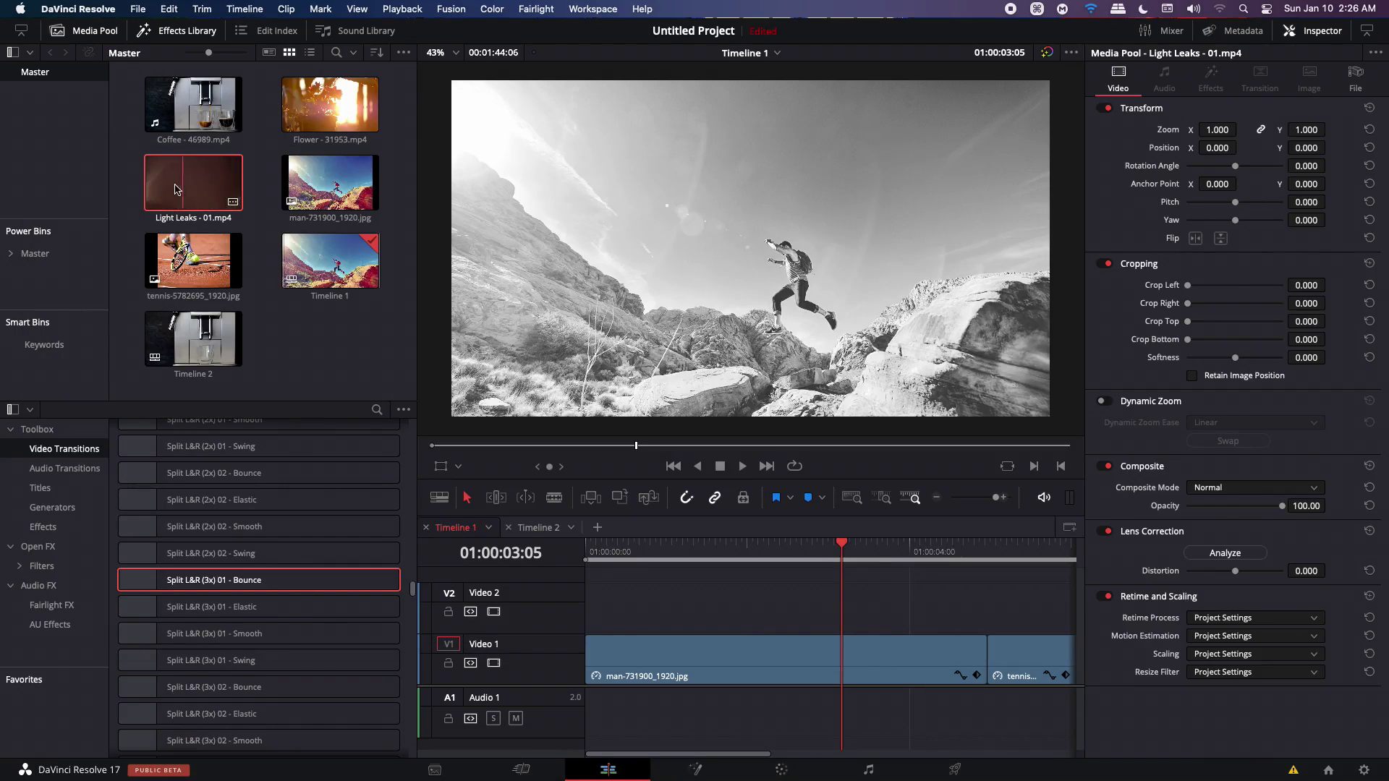
{"action": "left_click_drag", "start_coordinate": [203, 194], "coordinate": [578, 590]}
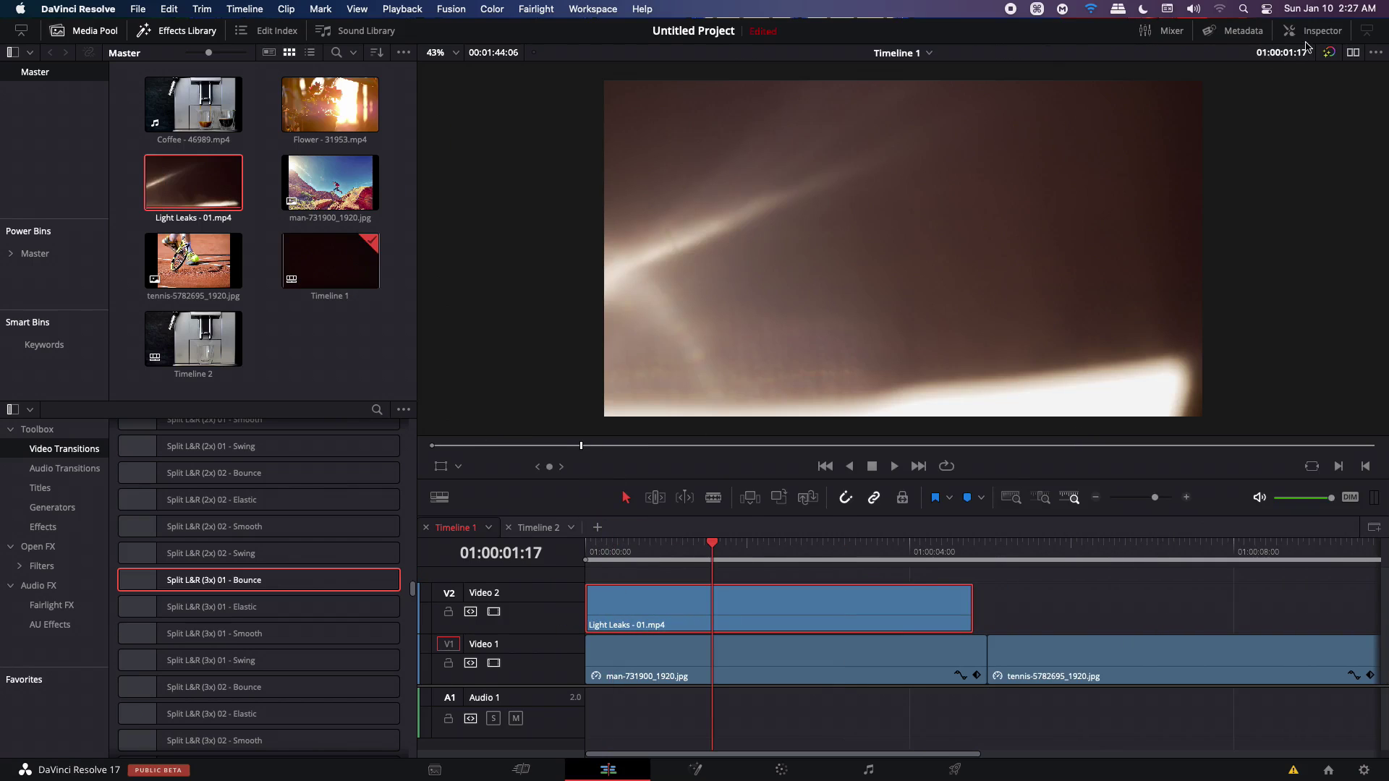
{"action": "left_click", "coordinate": [1301, 32]}
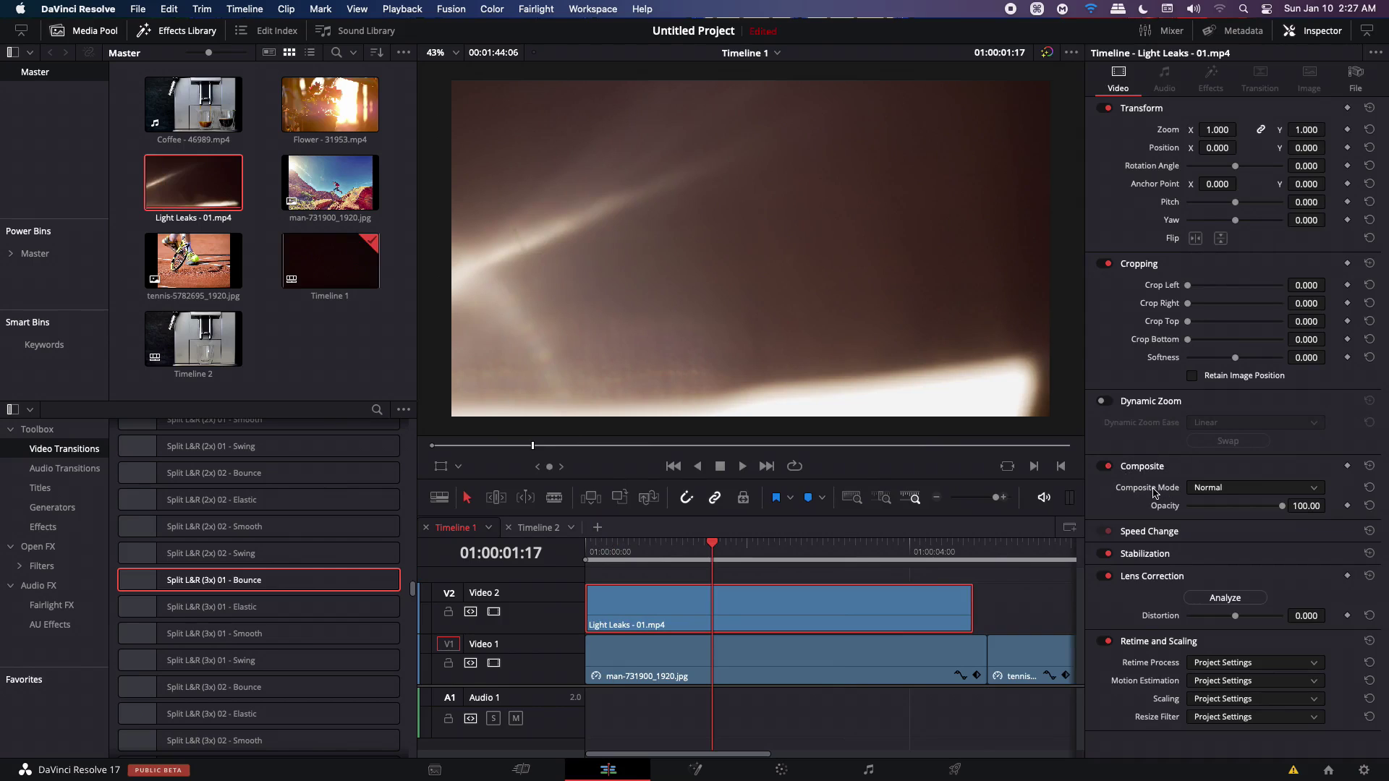
{"action": "left_click", "coordinate": [1210, 489]}
{"action": "scroll", "coordinate": [1230, 612], "scroll_direction": "down", "scroll_amount": 5}
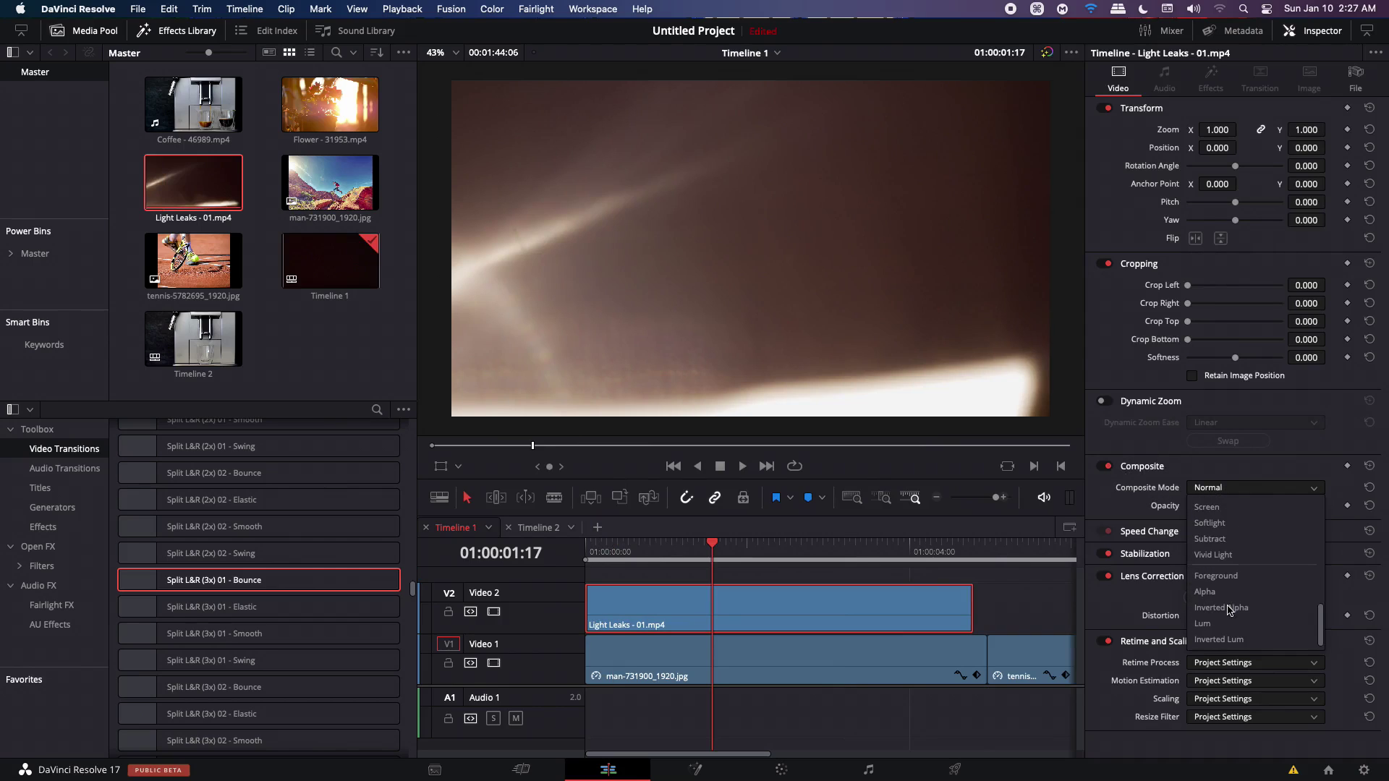
{"action": "scroll", "coordinate": [1216, 583], "scroll_direction": "up", "scroll_amount": 3}
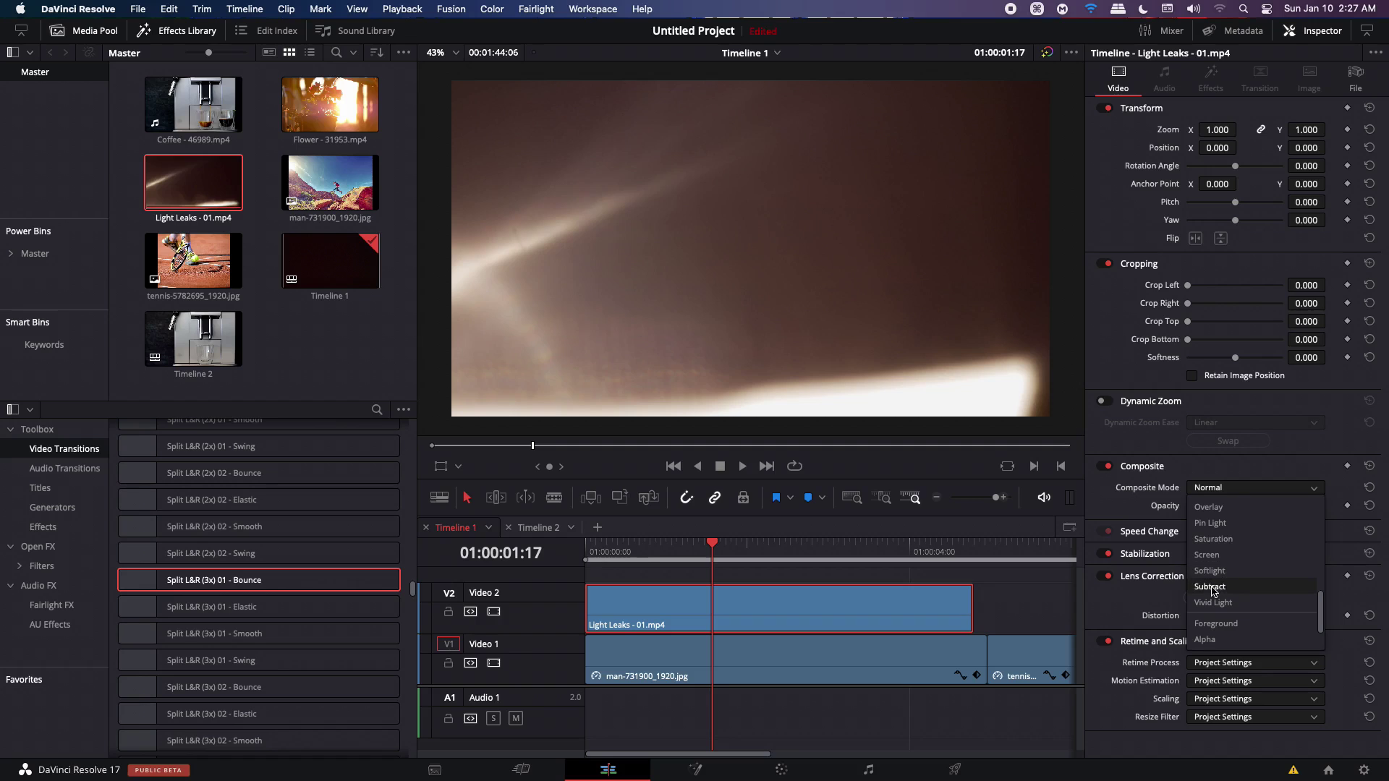
{"action": "left_click", "coordinate": [1211, 556]}
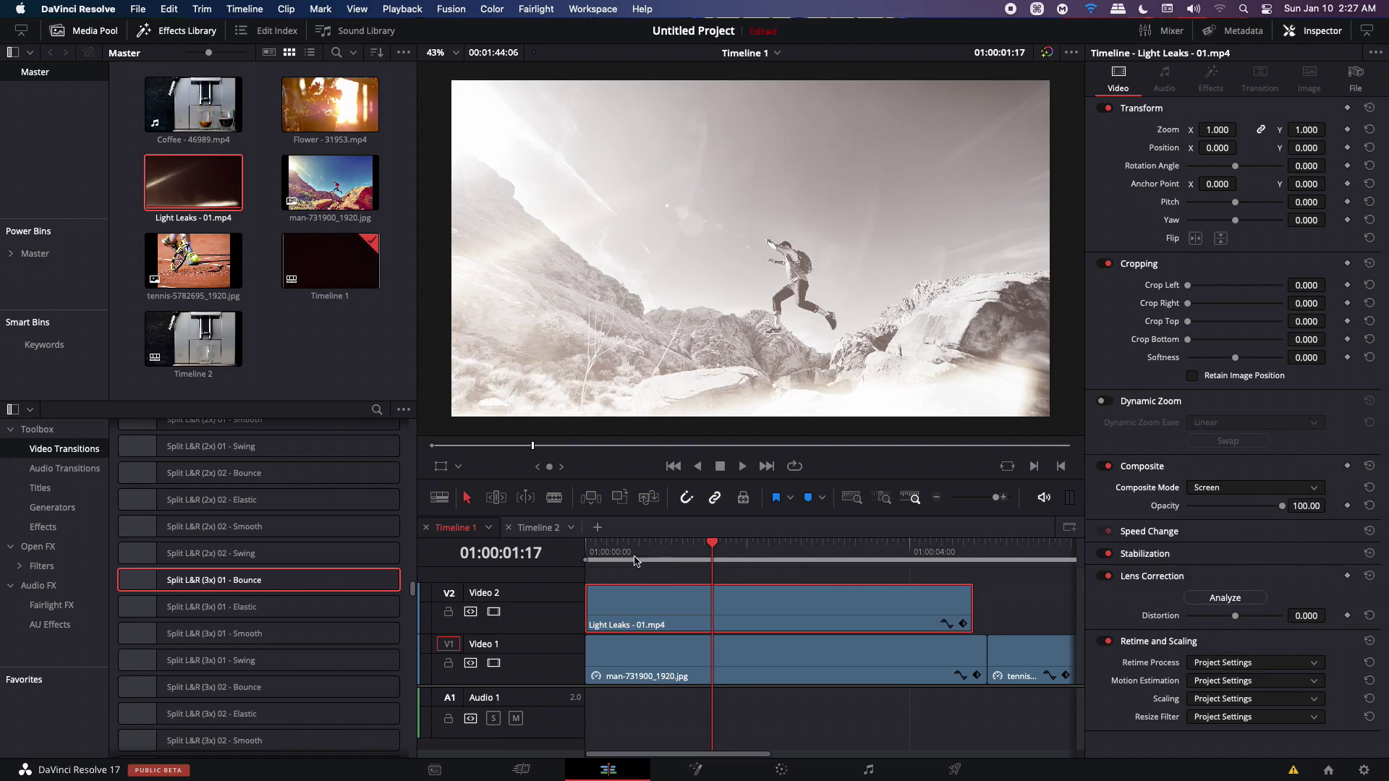
{"action": "left_click_drag", "start_coordinate": [632, 559], "coordinate": [702, 573]}
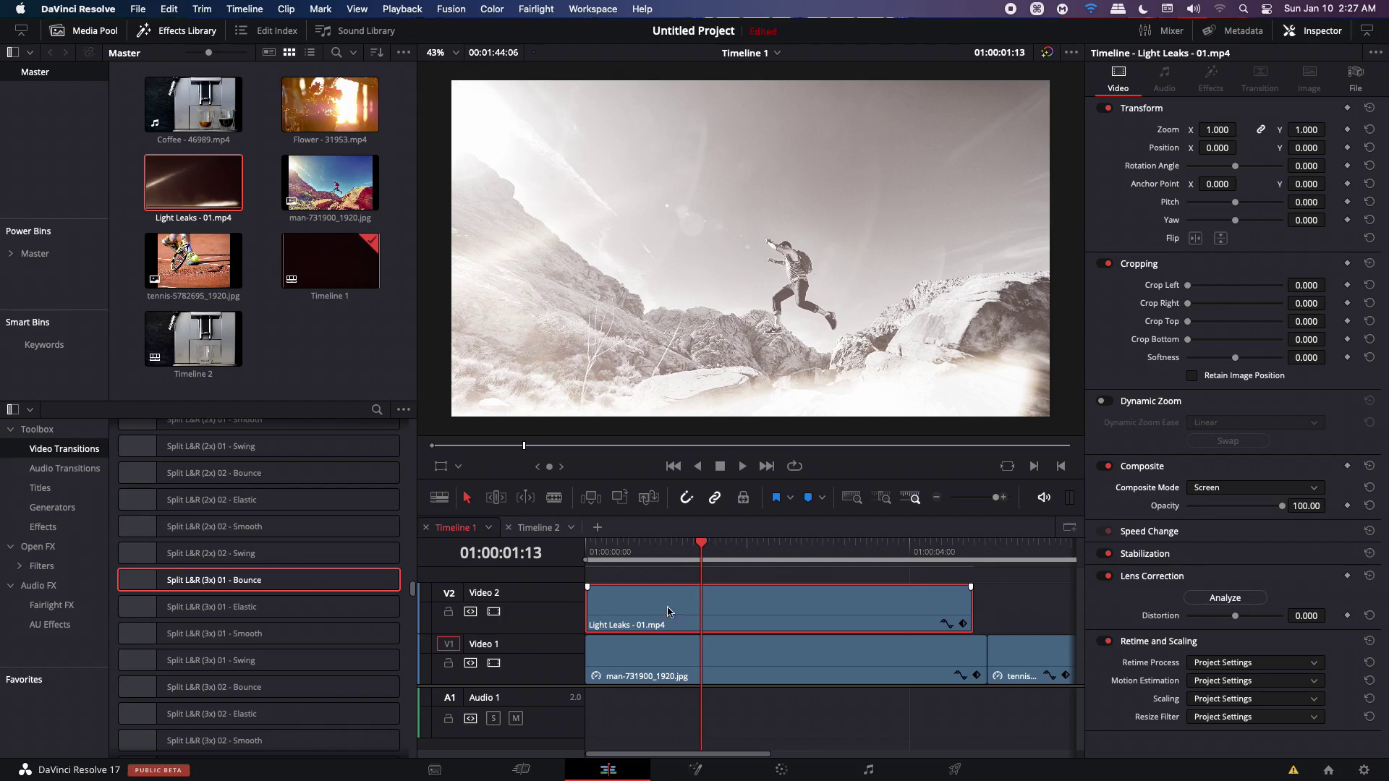
Step: Move the Light Leaks clip over the man/tennis cut and shorten its end
{"action": "left_click_drag", "start_coordinate": [635, 616], "coordinate": [972, 616]}
{"action": "scroll", "coordinate": [830, 617], "scroll_direction": "right", "scroll_amount": 5}
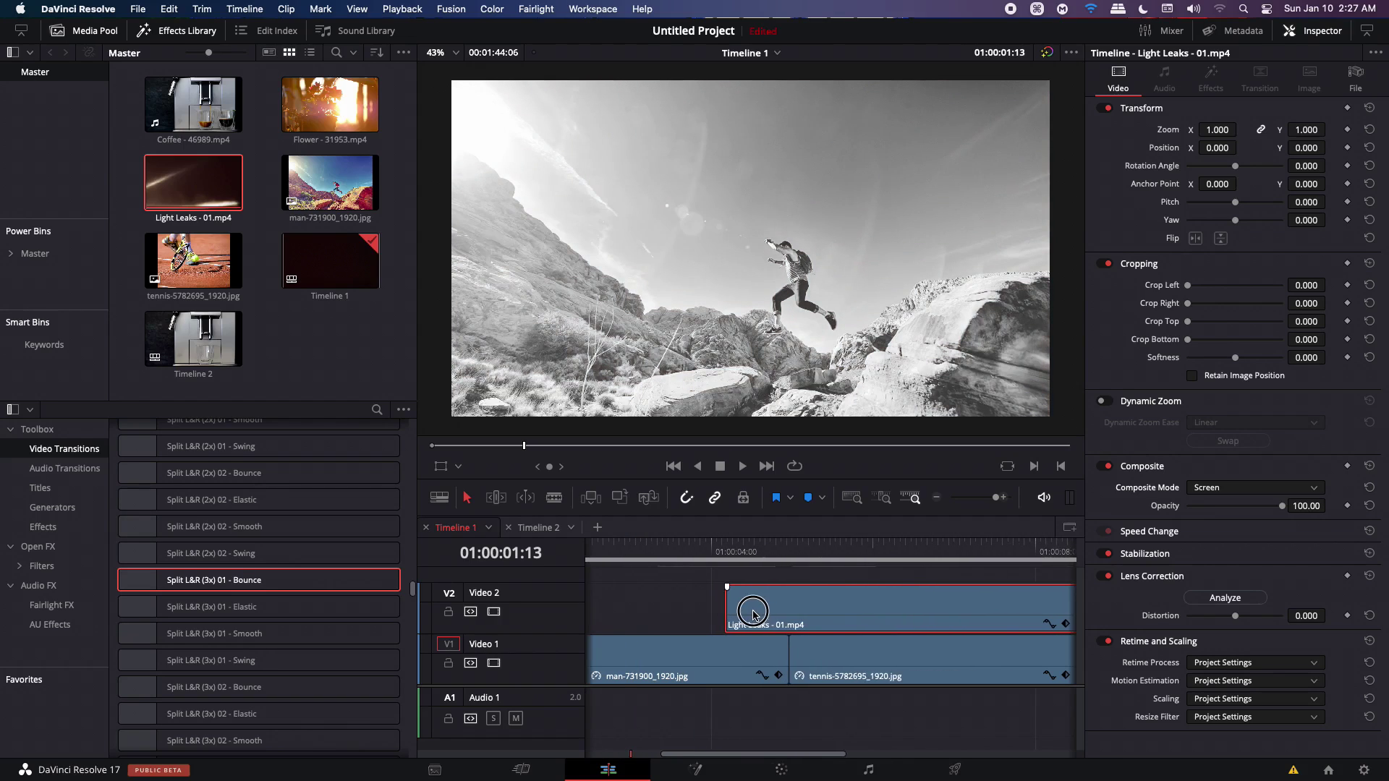
{"action": "left_click_drag", "start_coordinate": [756, 607], "coordinate": [728, 612]}
{"action": "left_click_drag", "start_coordinate": [776, 554], "coordinate": [775, 620]}
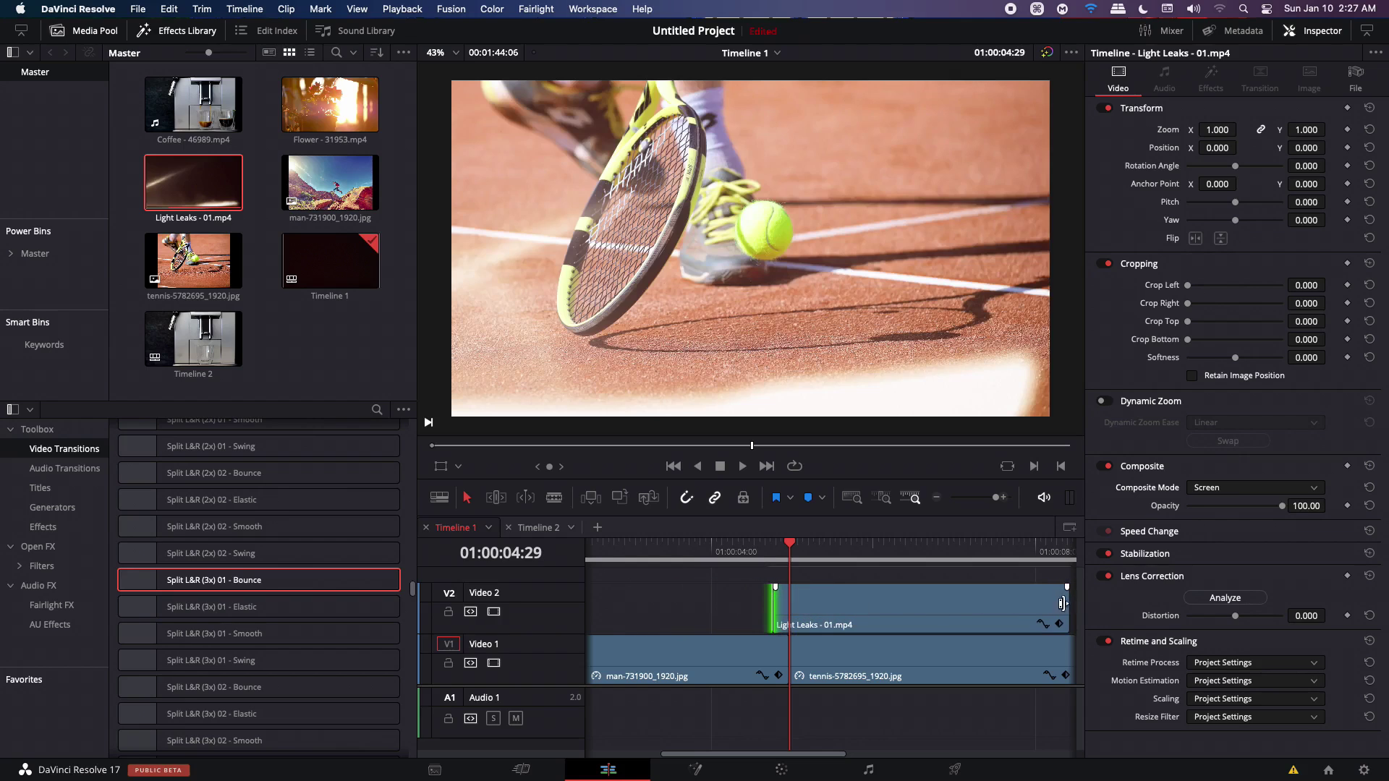
{"action": "left_click_drag", "start_coordinate": [1063, 603], "coordinate": [780, 605]}
Step: Preview the light leak transition and trim the clip slightly shorter
{"action": "left_click", "coordinate": [728, 554]}
{"action": "key", "text": "space"}
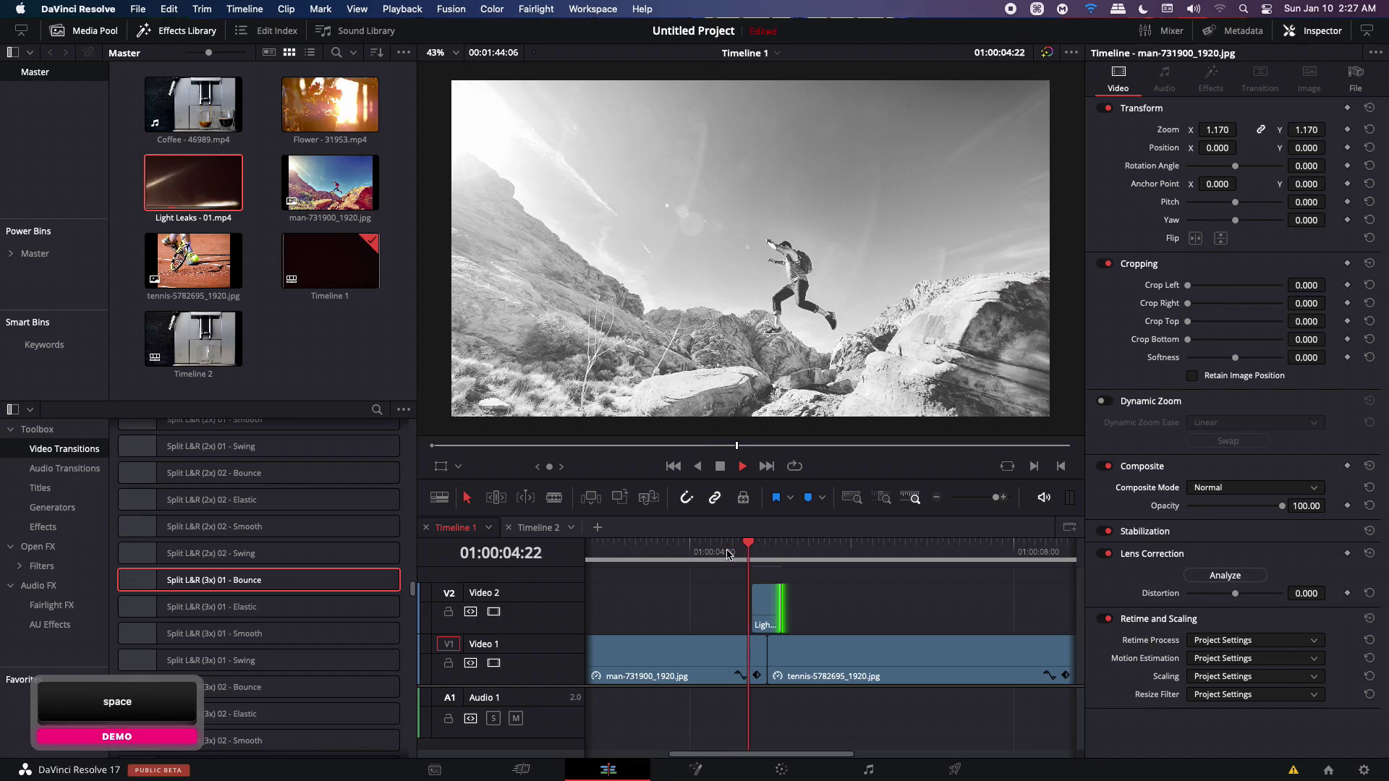
{"action": "left_click", "coordinate": [716, 553]}
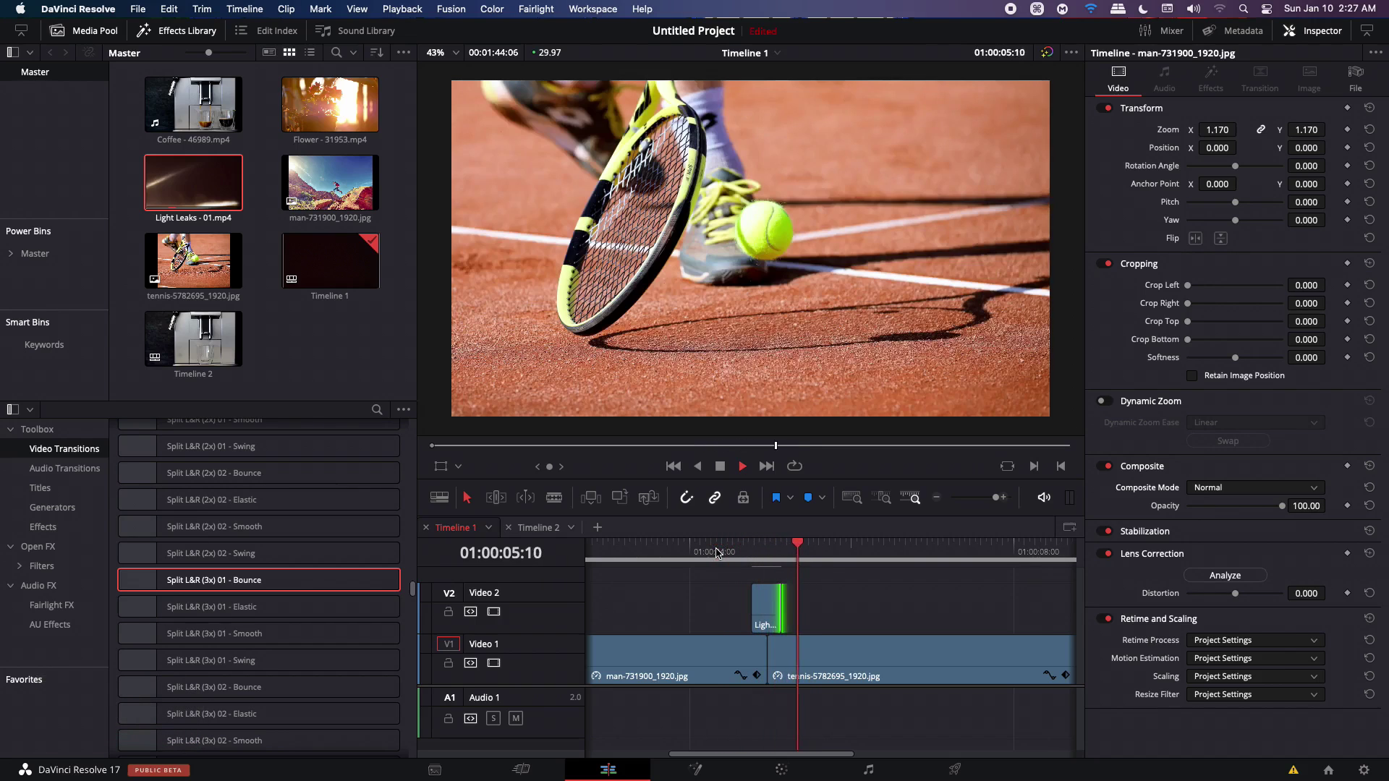
{"action": "left_click", "coordinate": [718, 553]}
{"action": "key", "text": "space"}
{"action": "left_click_drag", "start_coordinate": [735, 611], "coordinate": [730, 611]}
{"action": "left_click", "coordinate": [695, 552]}
{"action": "key", "text": "space"}
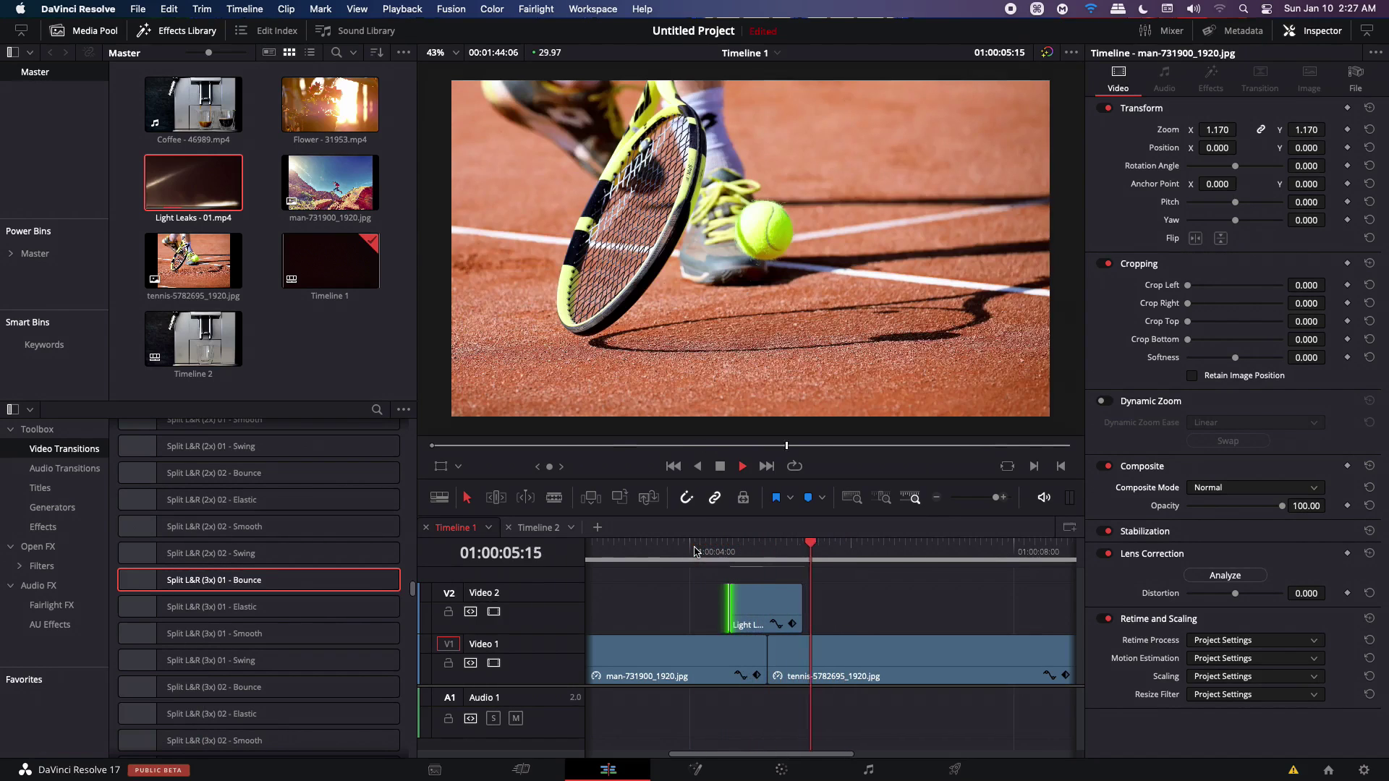
{"action": "key", "text": "space"}
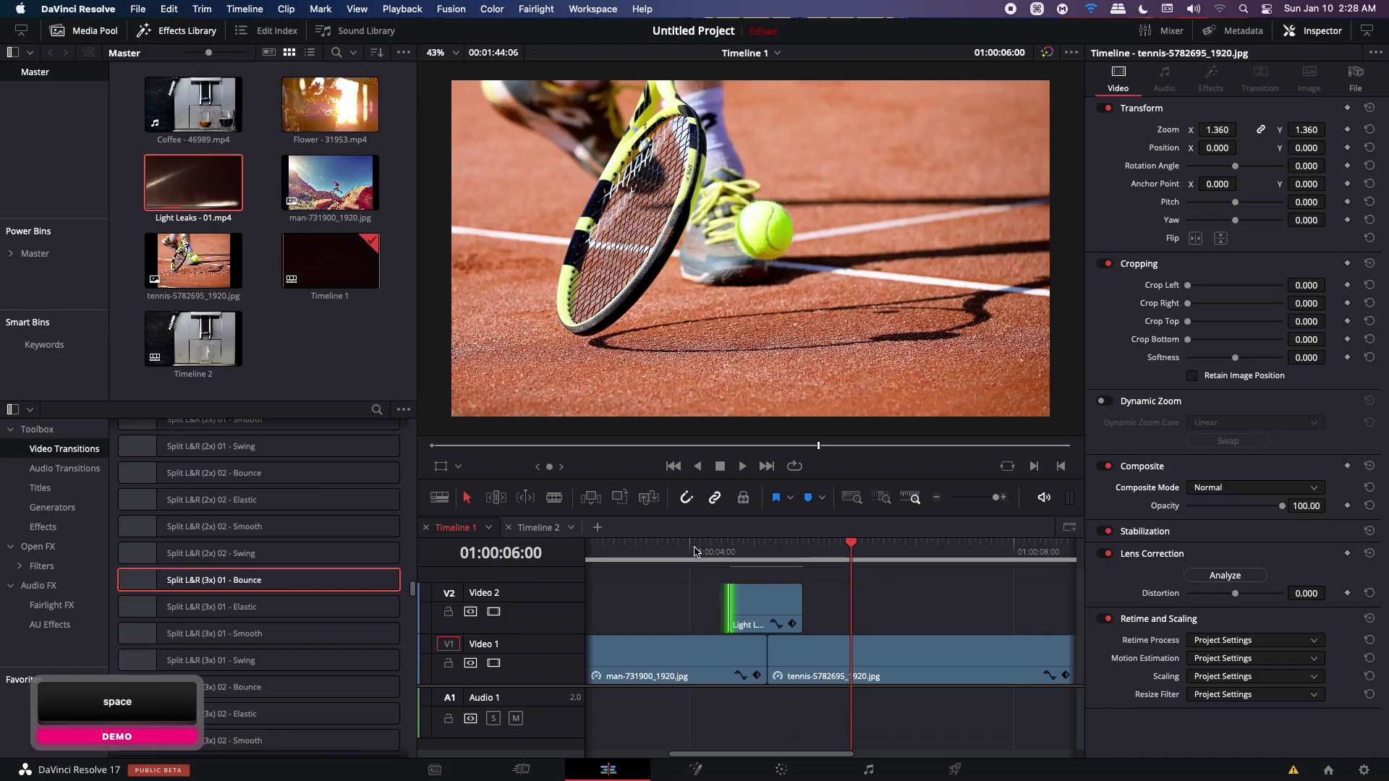